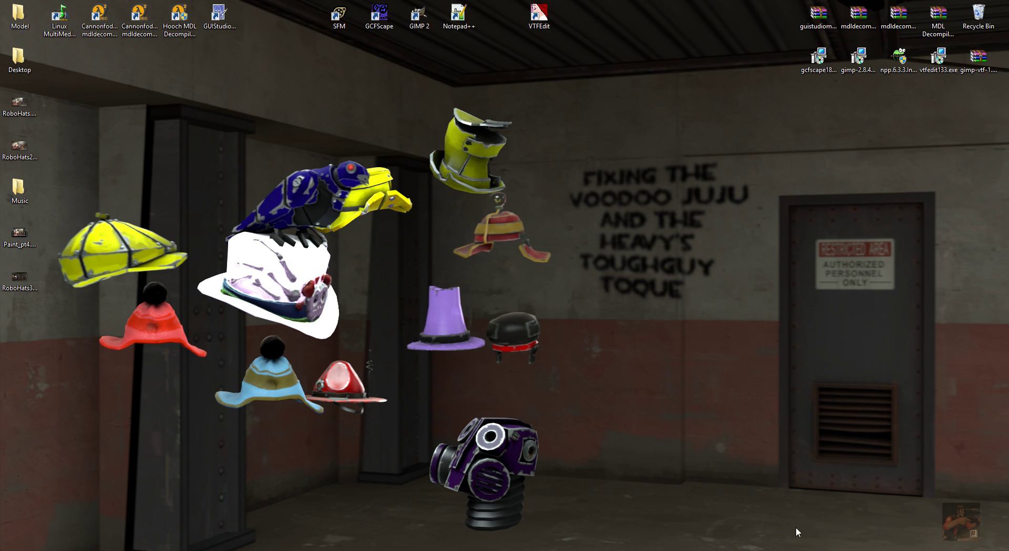
# Step: Bring up the robohatfix2 session in Source Filmmaker to examine the hats in the viewport, and minimize it
pyautogui.moveTo(837, 550)
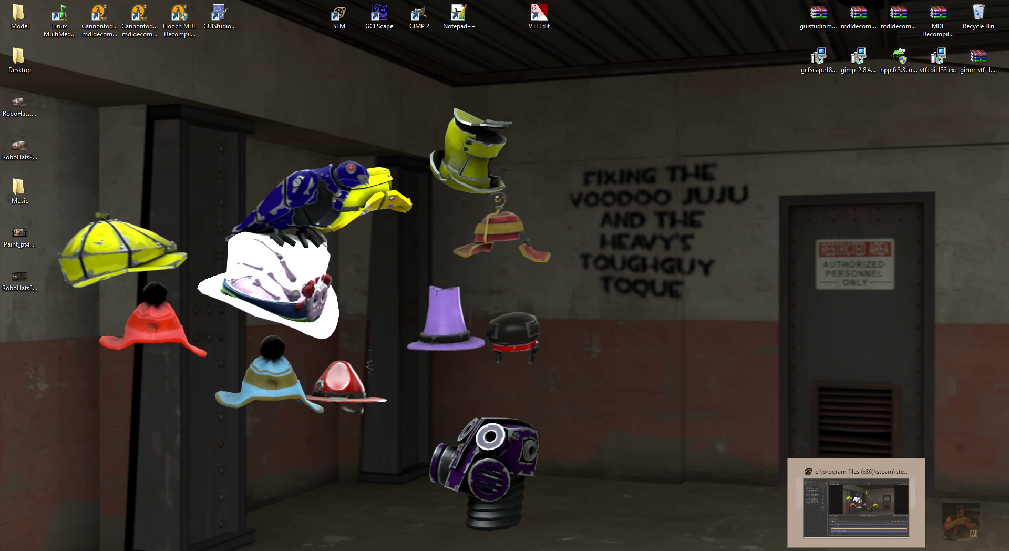
pyautogui.click(862, 550)
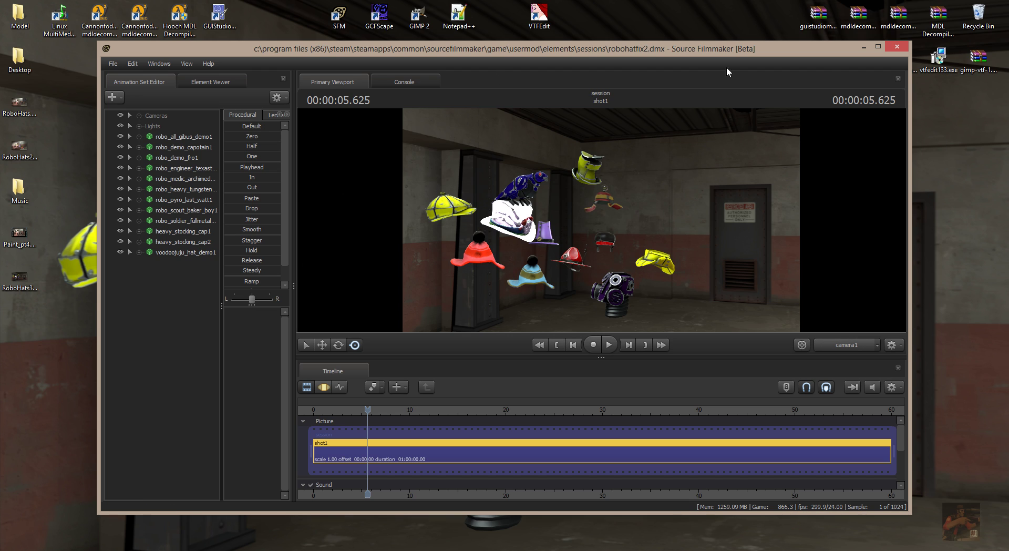
pyautogui.click(863, 47)
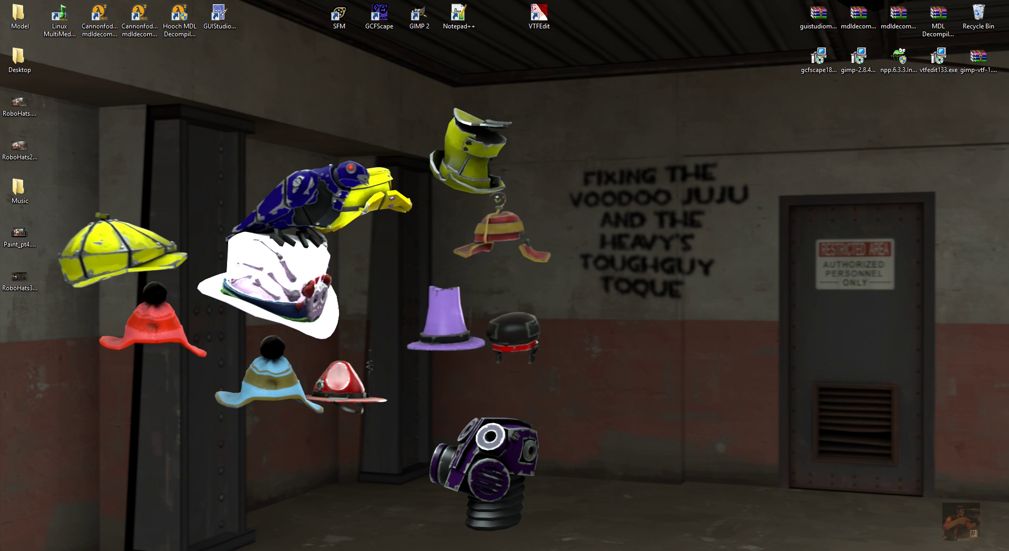
# Step: Switch to the empty GIMP window and open heavy_stocking_cap.vtf and heavy_stocking_cap_blue.vtf together from the heavy items folder
pyautogui.moveTo(837, 550)
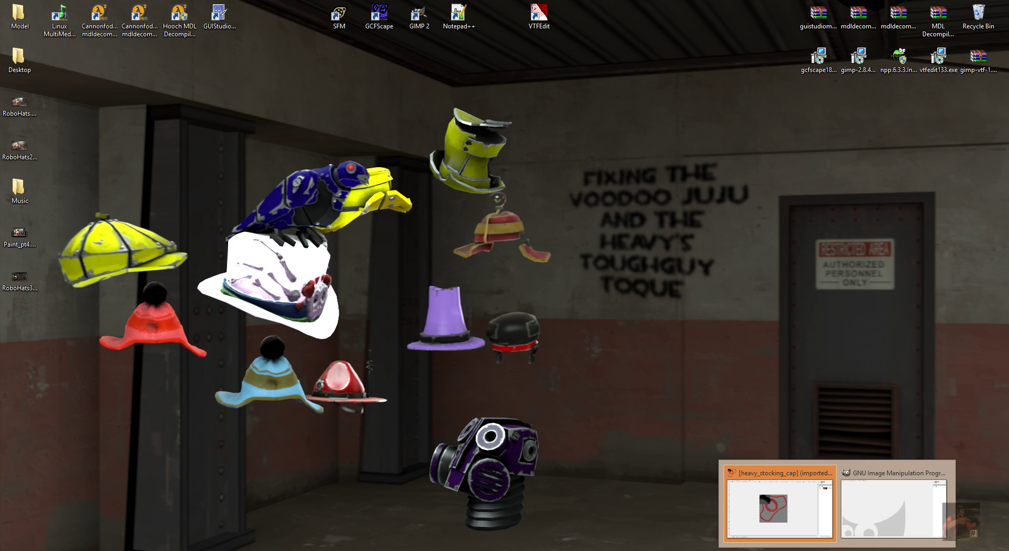
pyautogui.click(897, 512)
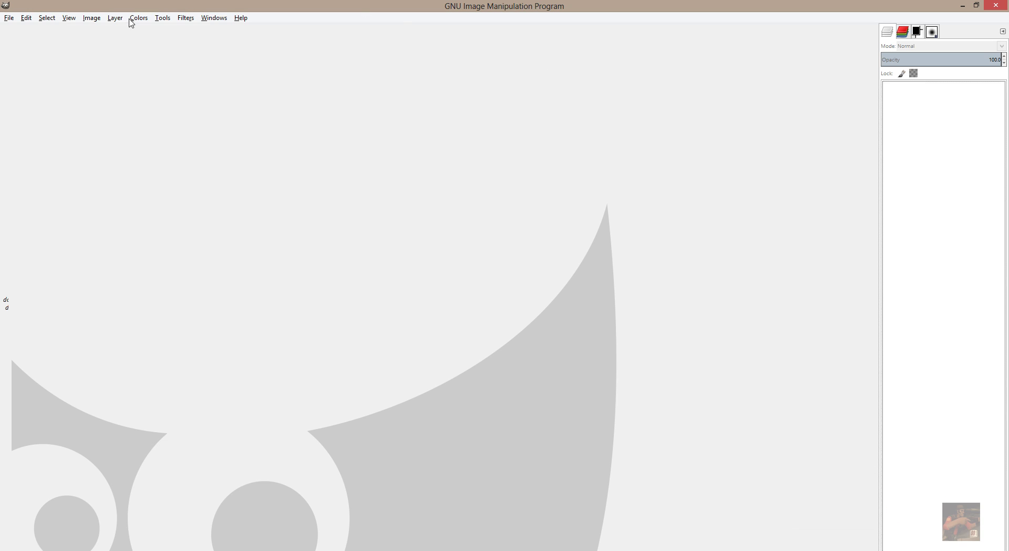
pyautogui.click(9, 19)
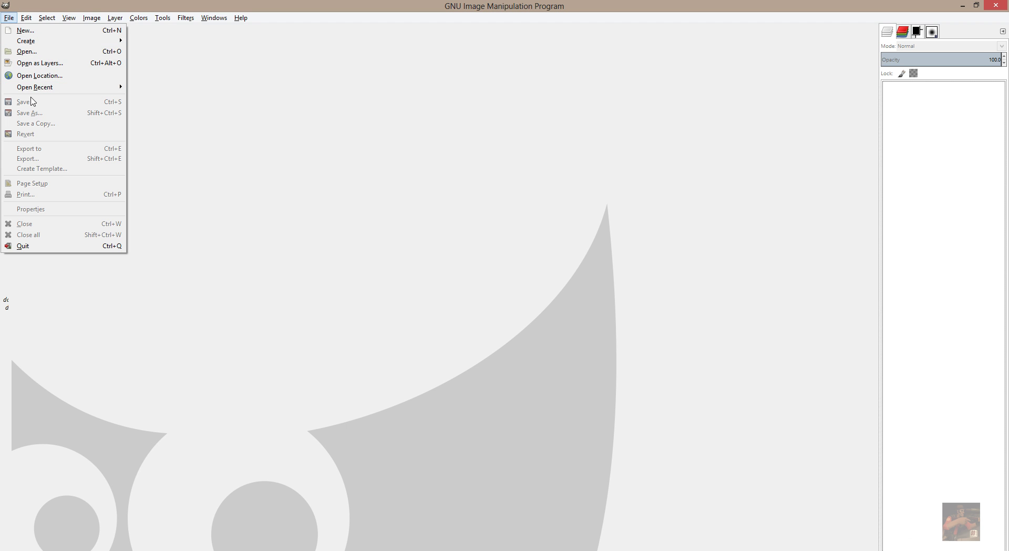
pyautogui.click(30, 53)
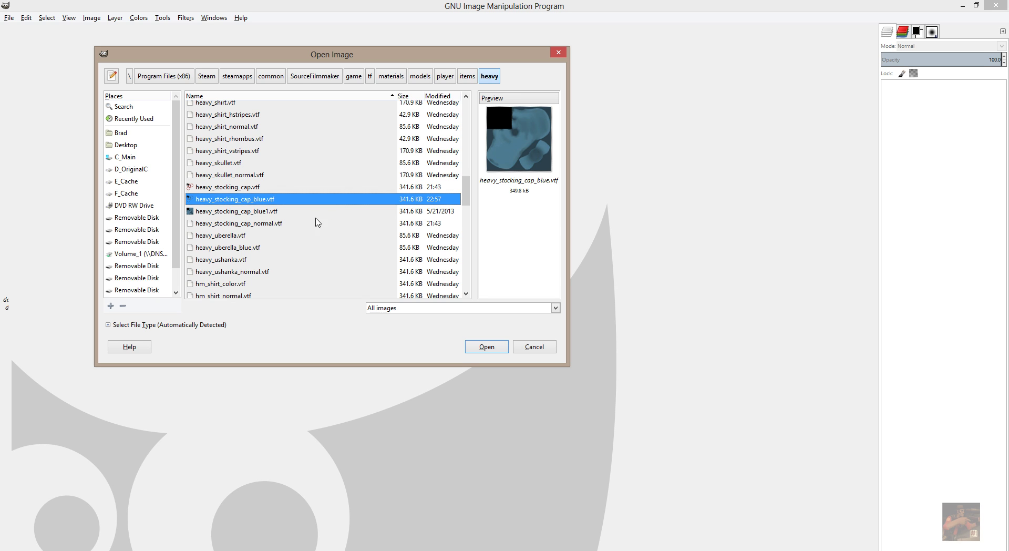
pyautogui.click(235, 188)
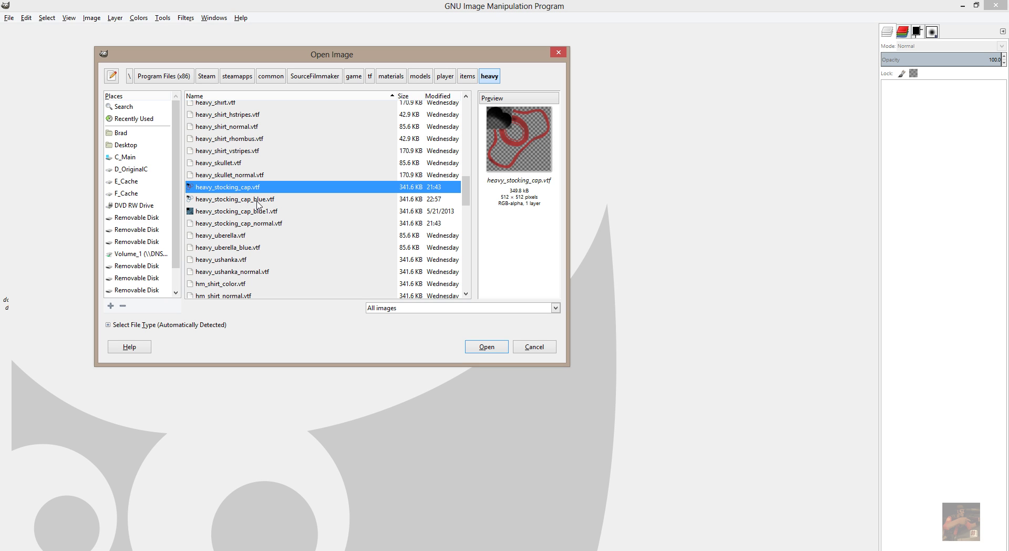
pyautogui.keyDown('ctrl'); pyautogui.click(257, 200); pyautogui.keyUp('ctrl')
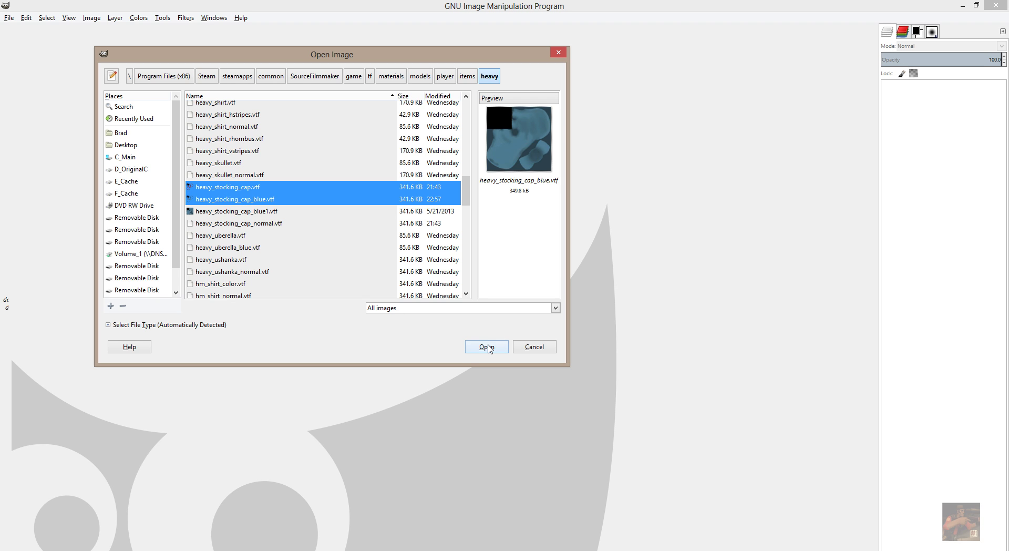
pyautogui.click(240, 190)
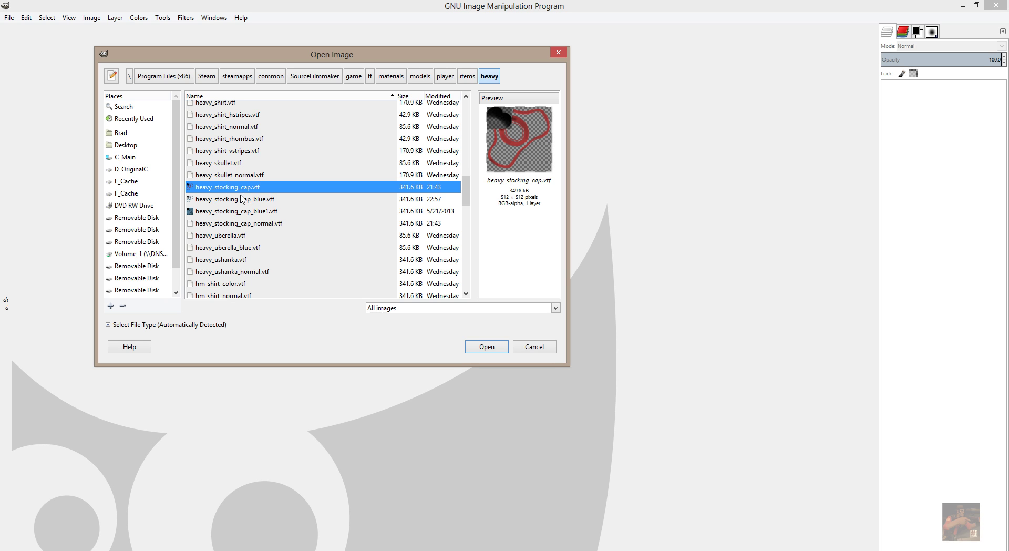
pyautogui.keyDown('shift'); pyautogui.click(243, 199); pyautogui.keyUp('shift')
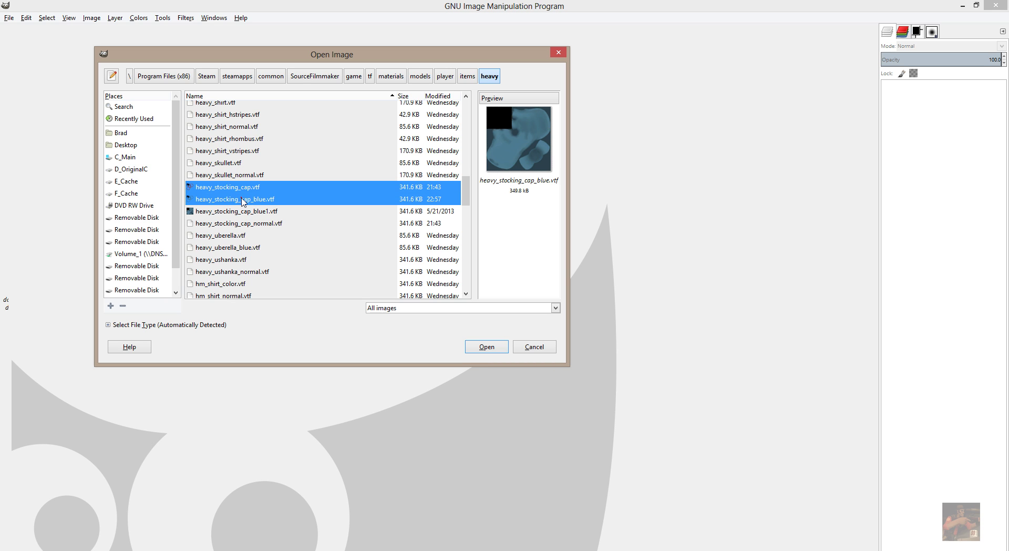
pyautogui.click(493, 346)
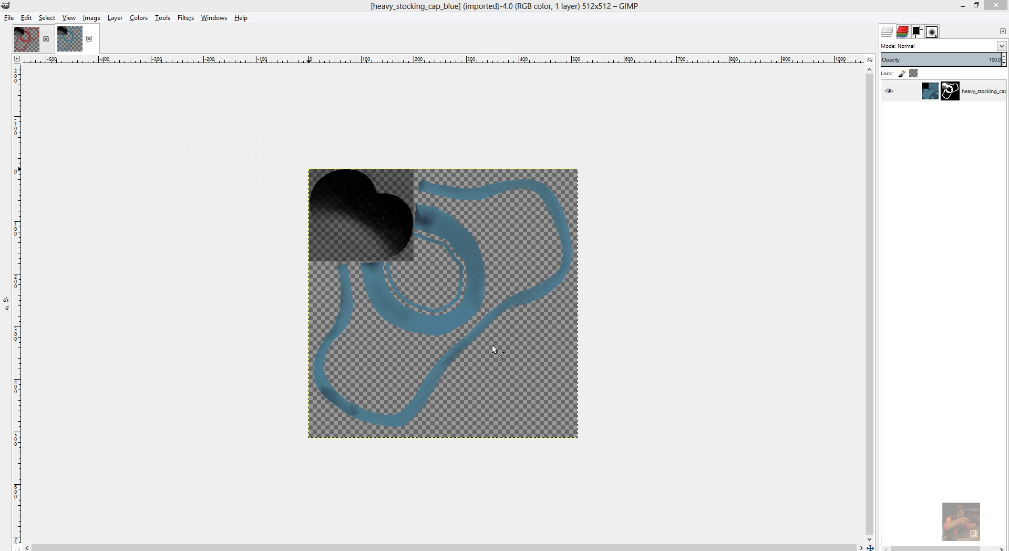
# Step: Bring the red heavy_stocking_cap image to the front and disable its layer mask
pyautogui.click(34, 42)
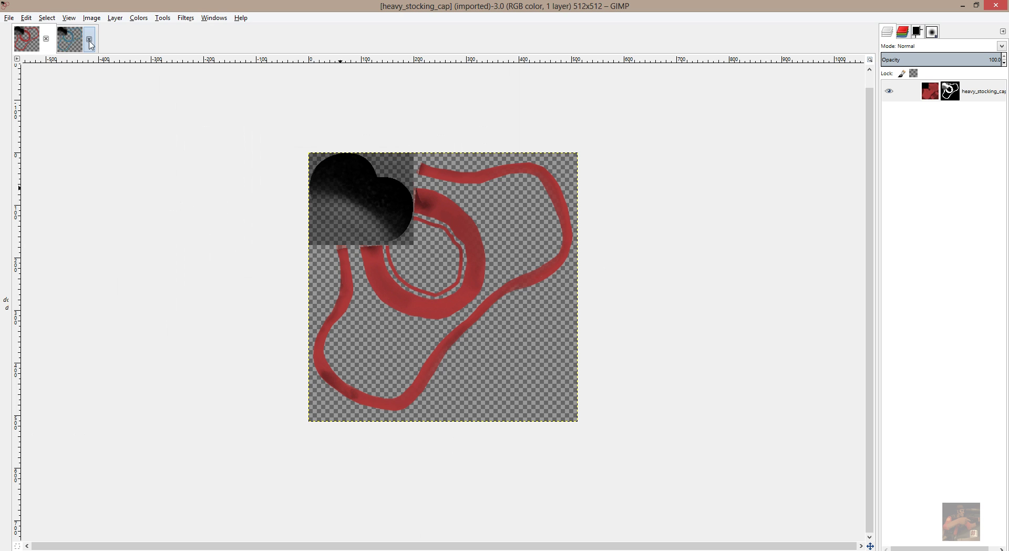
pyautogui.click(26, 36)
pyautogui.rightClick(960, 99)
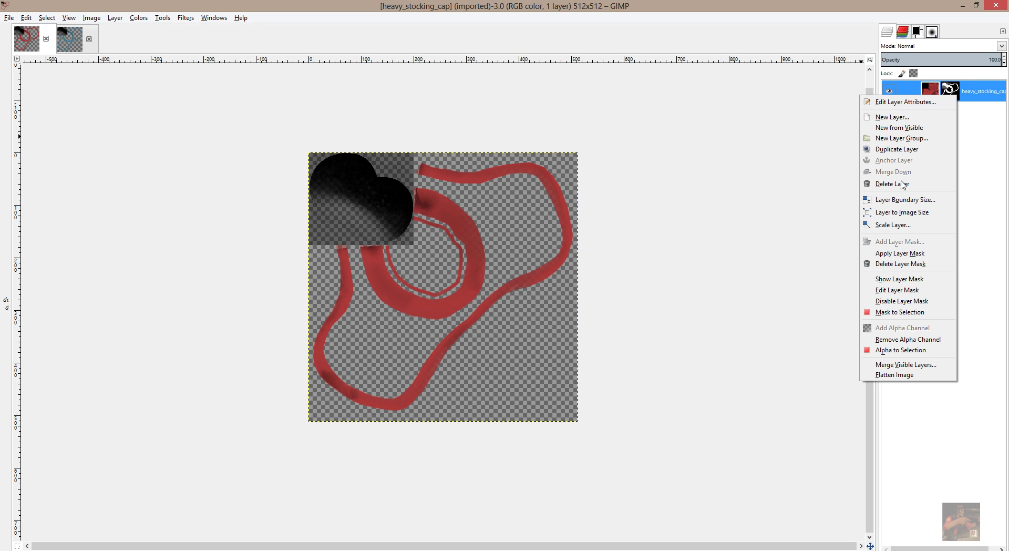
pyautogui.click(899, 306)
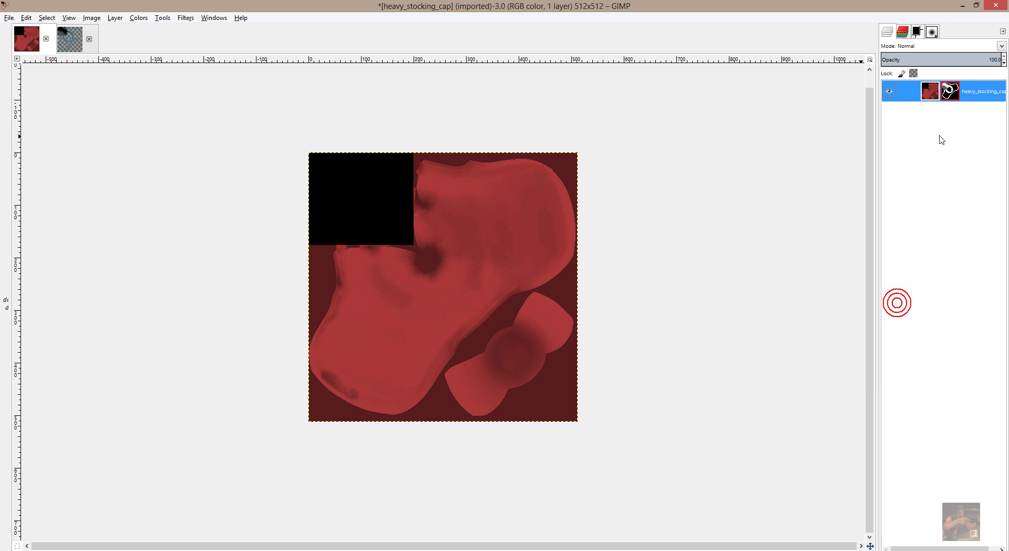
# Step: Make the red cap's layer mask the editing target and show the mask on the canvas
pyautogui.rightClick(932, 93)
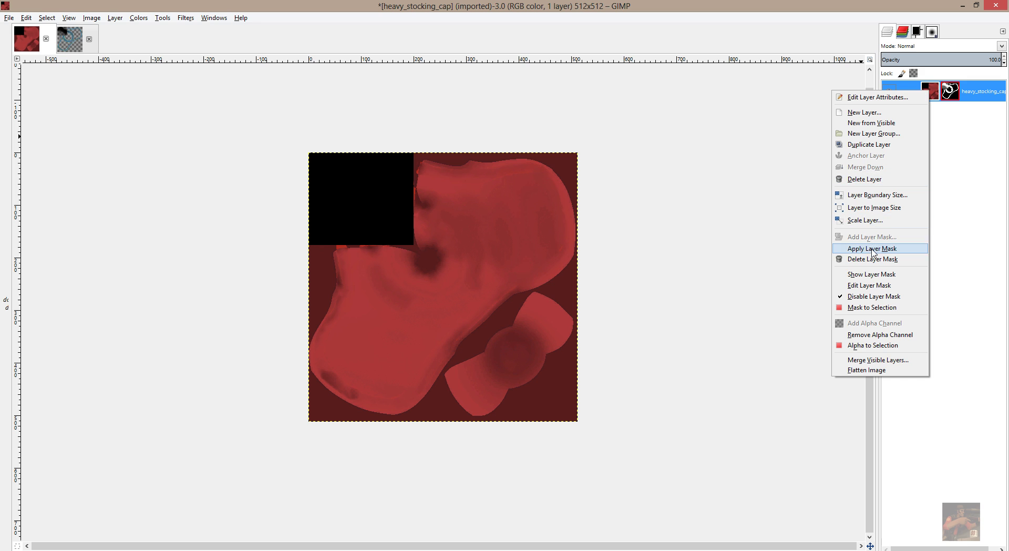
pyautogui.click(875, 287)
pyautogui.rightClick(952, 94)
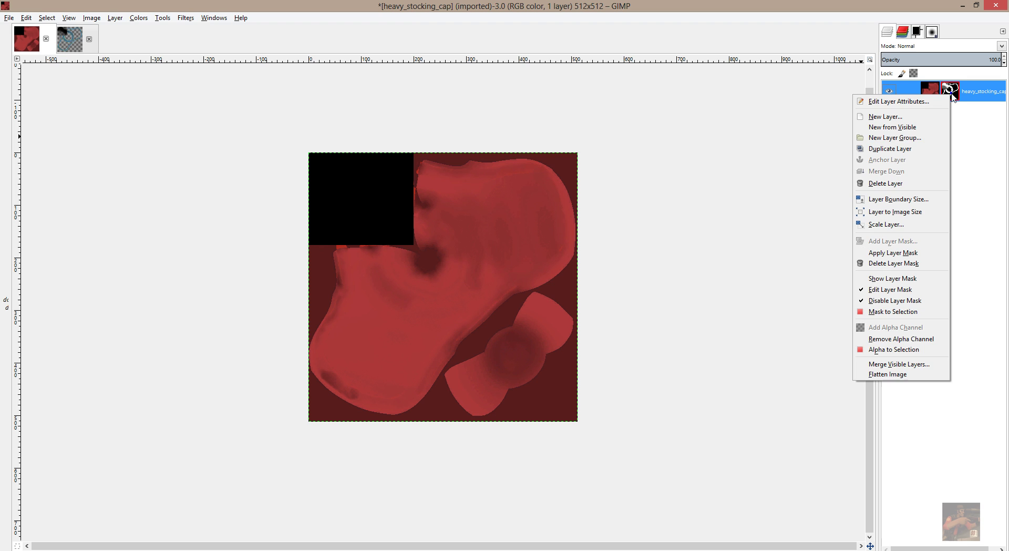
pyautogui.click(896, 278)
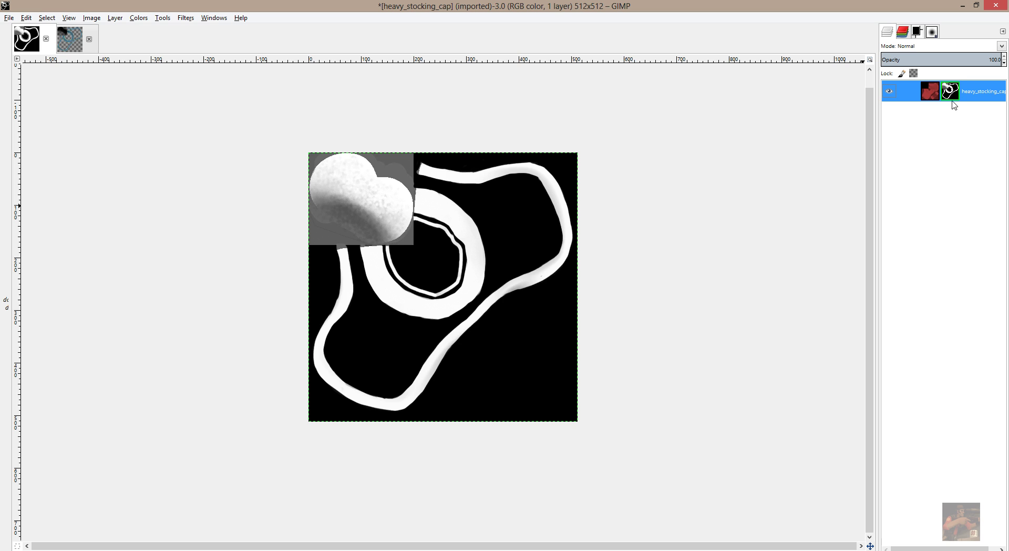
# Step: Hide the layer mask to view the red cap's colour texture, and show the mask again
pyautogui.rightClick(900, 90)
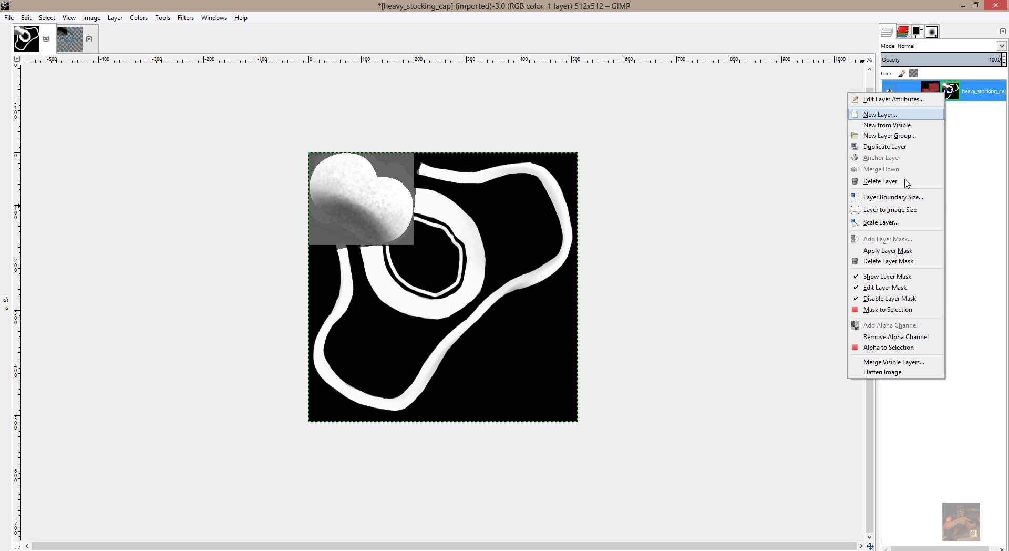
pyautogui.click(882, 277)
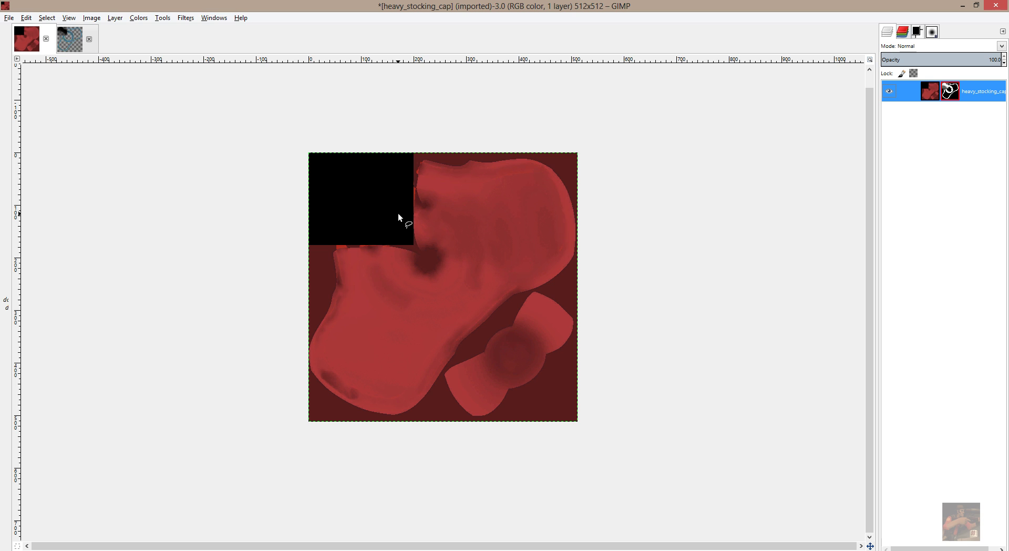
pyautogui.rightClick(953, 97)
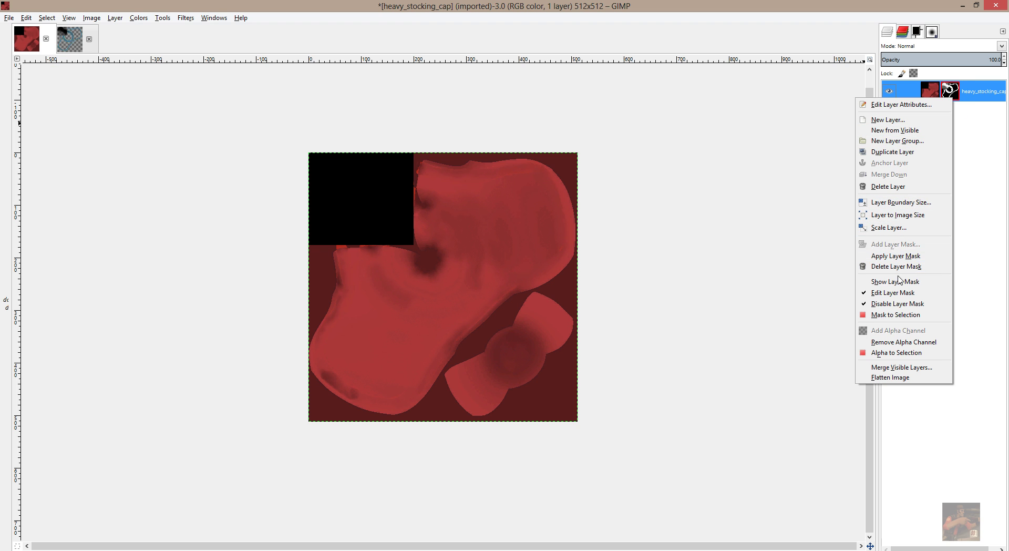
pyautogui.click(896, 281)
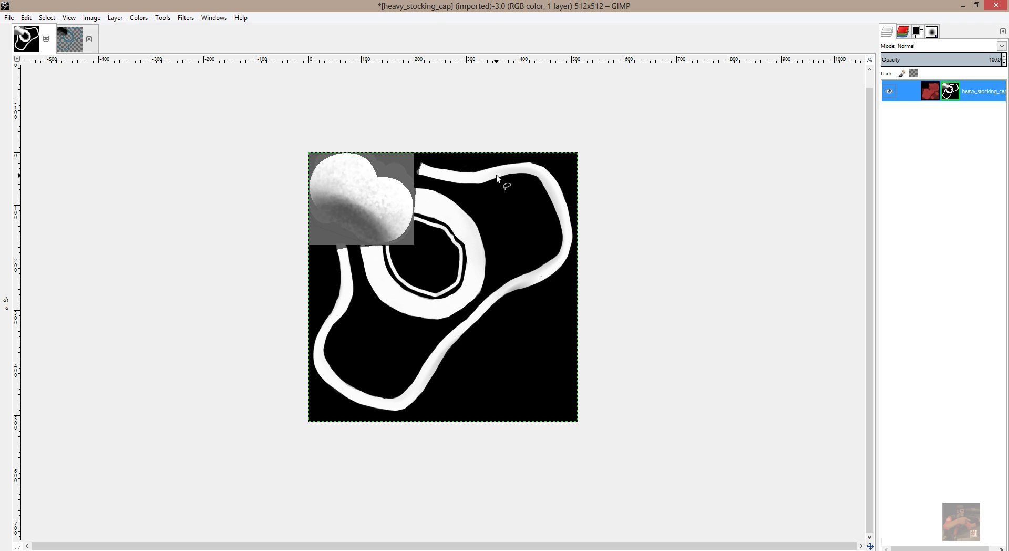
# Step: Switch to Source Filmmaker to examine the stocking caps in the viewport, and return to GIMP
pyautogui.hotkey('alt', 'Tab')
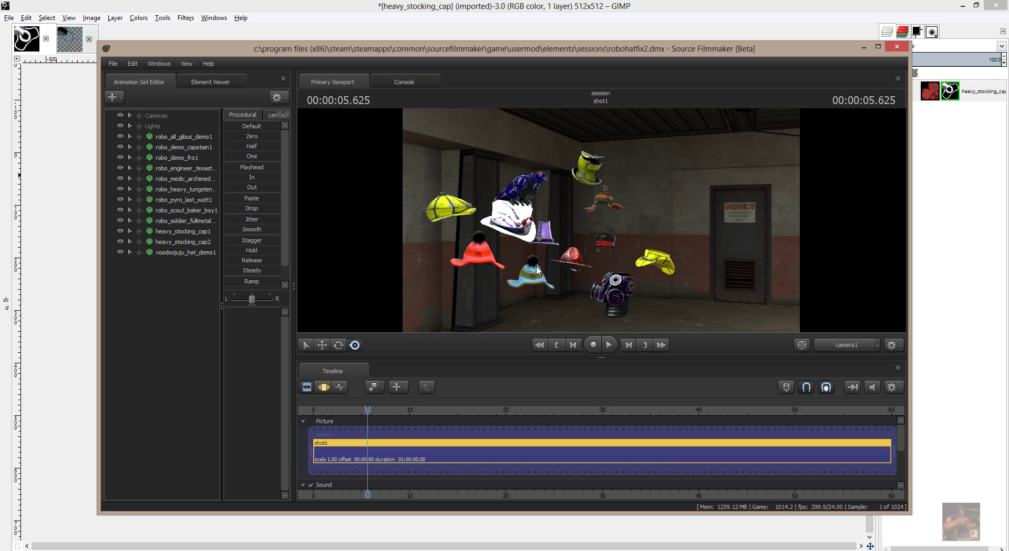
pyautogui.hotkey('alt', 'Tab')
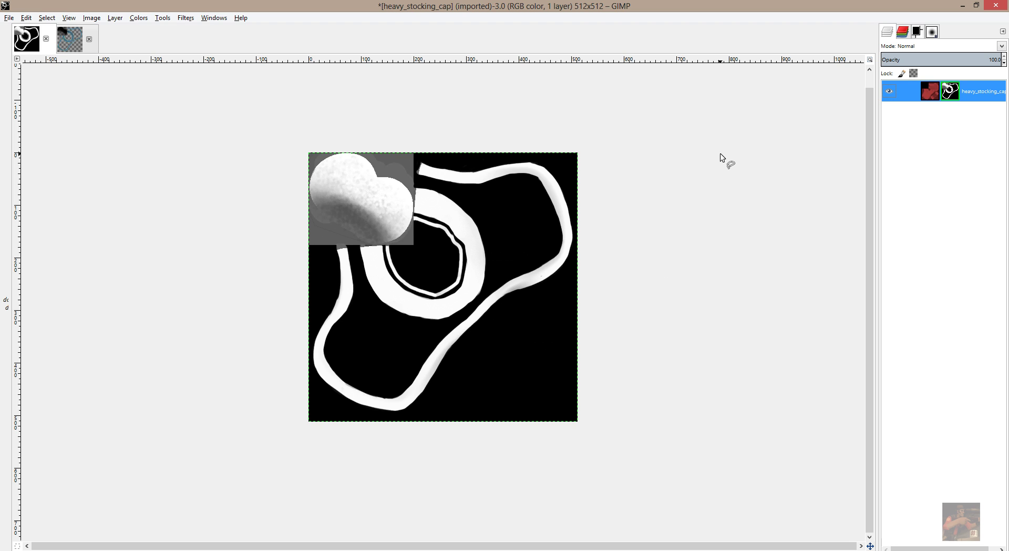
pyautogui.rightClick(951, 90)
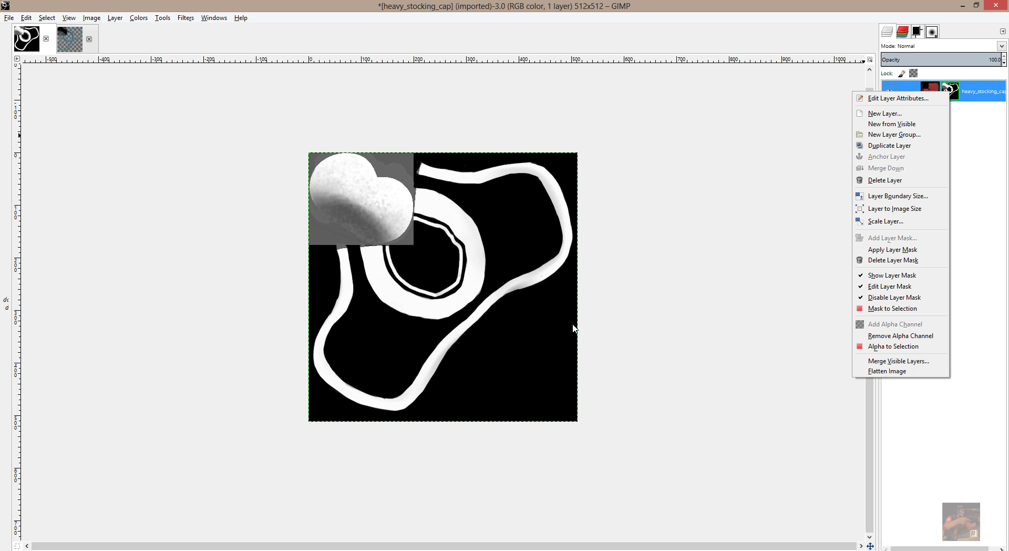
pyautogui.click(711, 322)
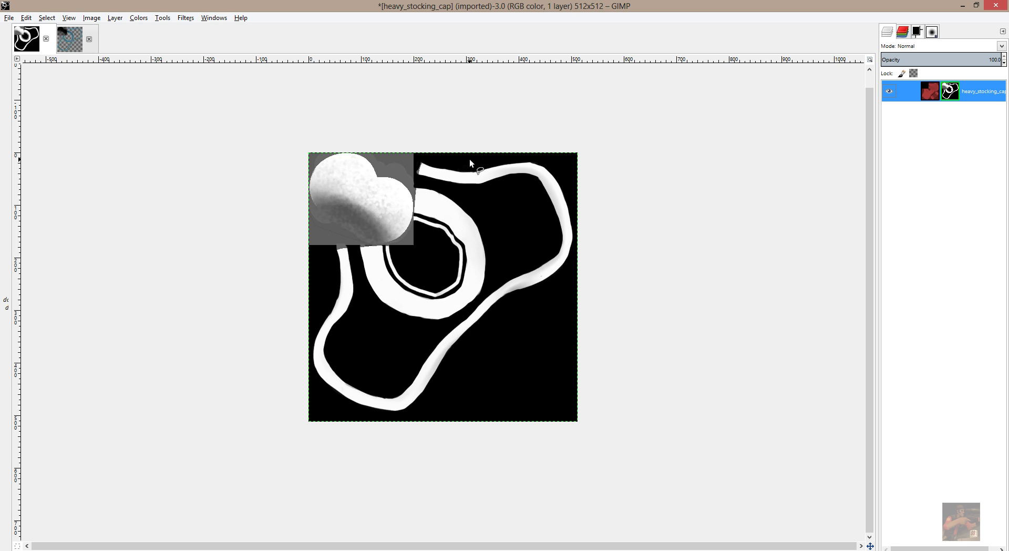
pyautogui.rightClick(955, 95)
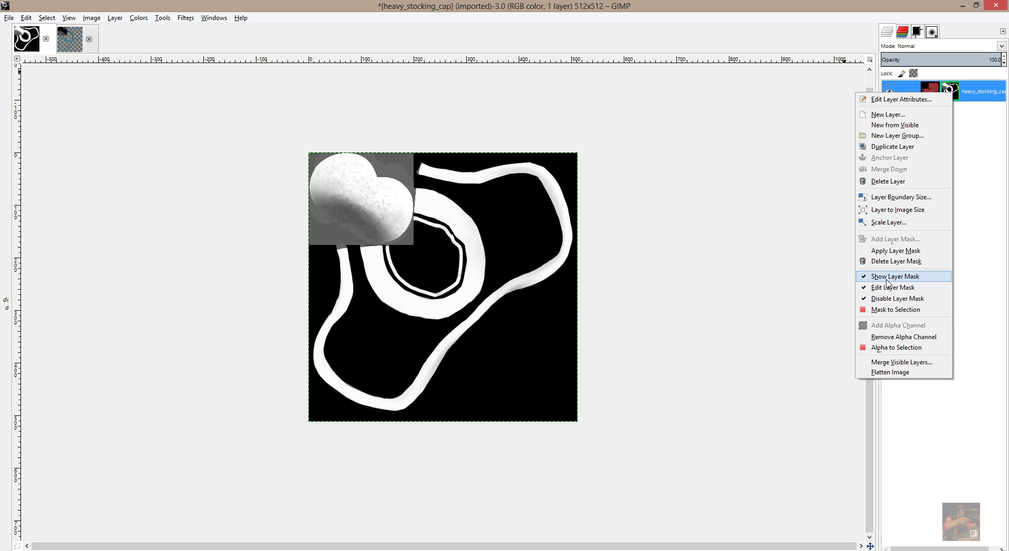
pyautogui.click(702, 138)
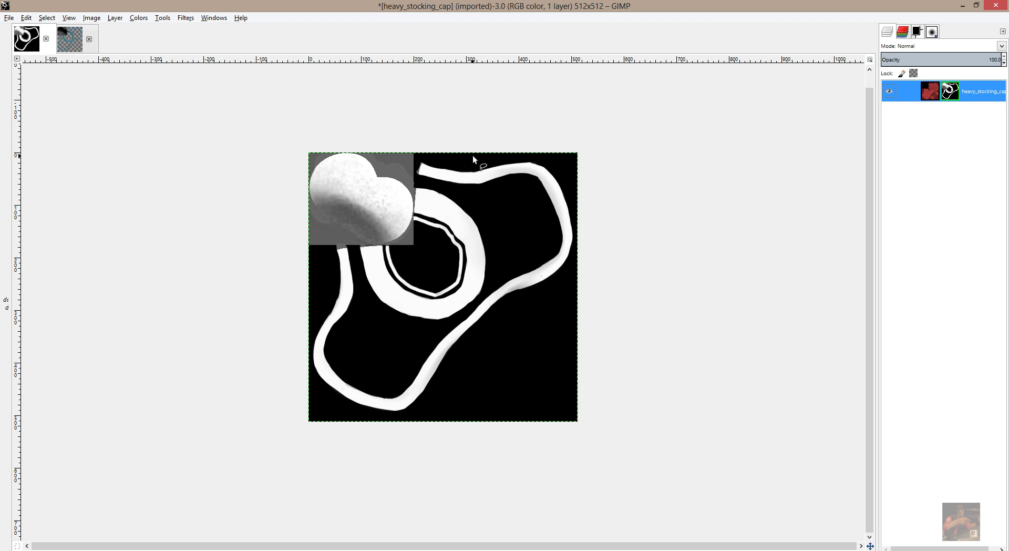
# Step: Select the mask's black areas by colour and add the grey background around the pom-pom to the selection
pyautogui.rightClick(454, 161)
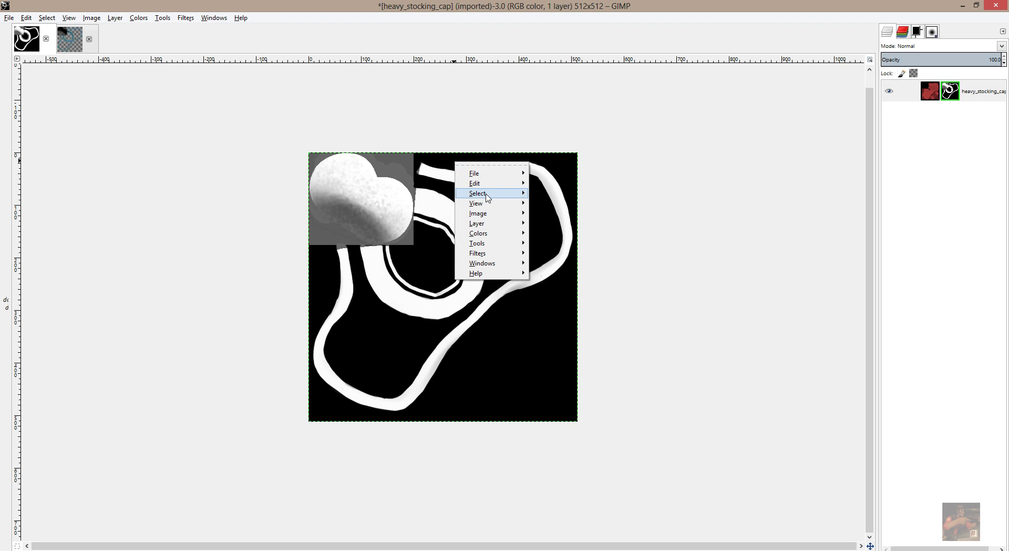
pyautogui.moveTo(484, 193)
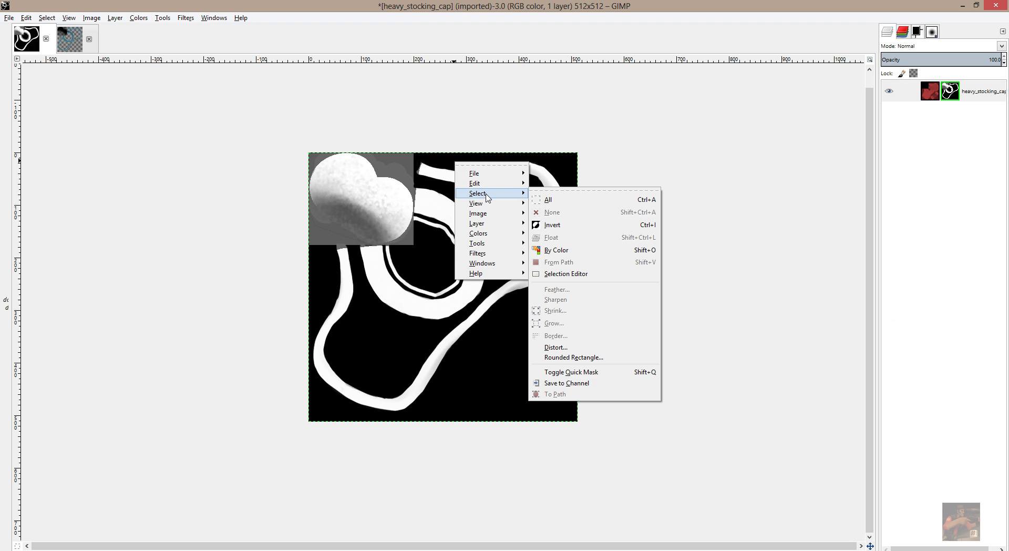
pyautogui.click(573, 250)
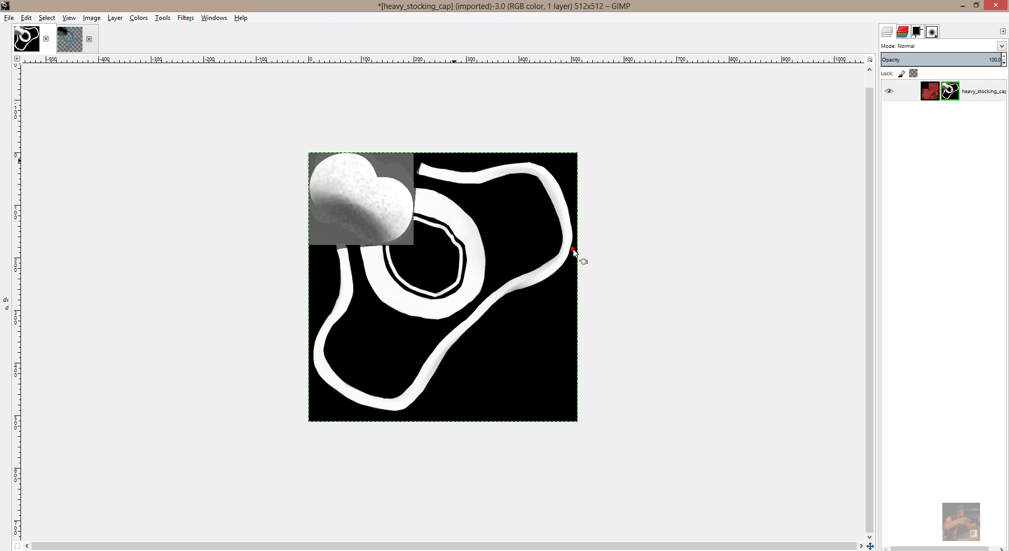
pyautogui.click(550, 337)
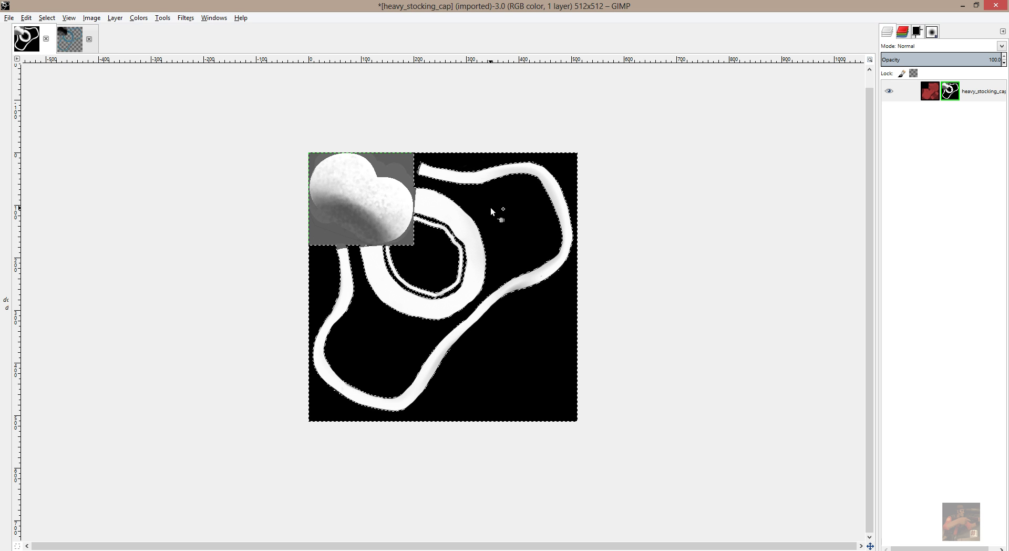
pyautogui.click(405, 157)
# Step: Try to outline the shaded lower part of the pom-pom in the mask with the Intelligent Scissors
pyautogui.click(164, 20)
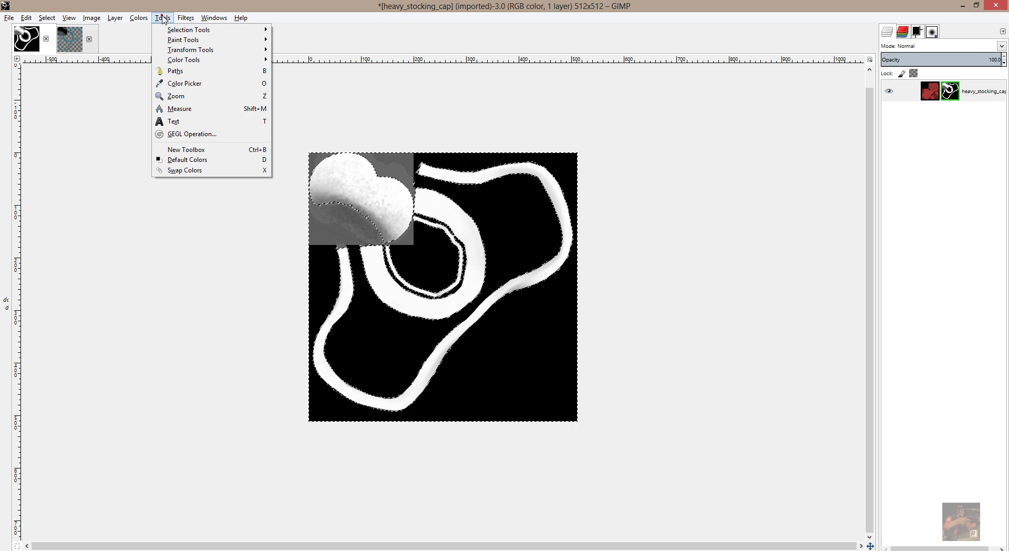
pyautogui.moveTo(211, 30)
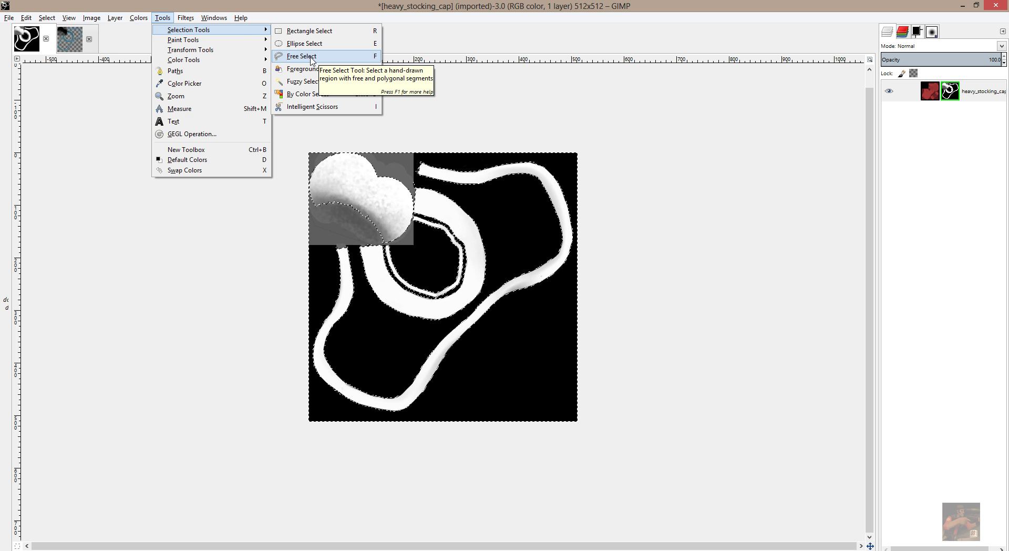
pyautogui.click(312, 107)
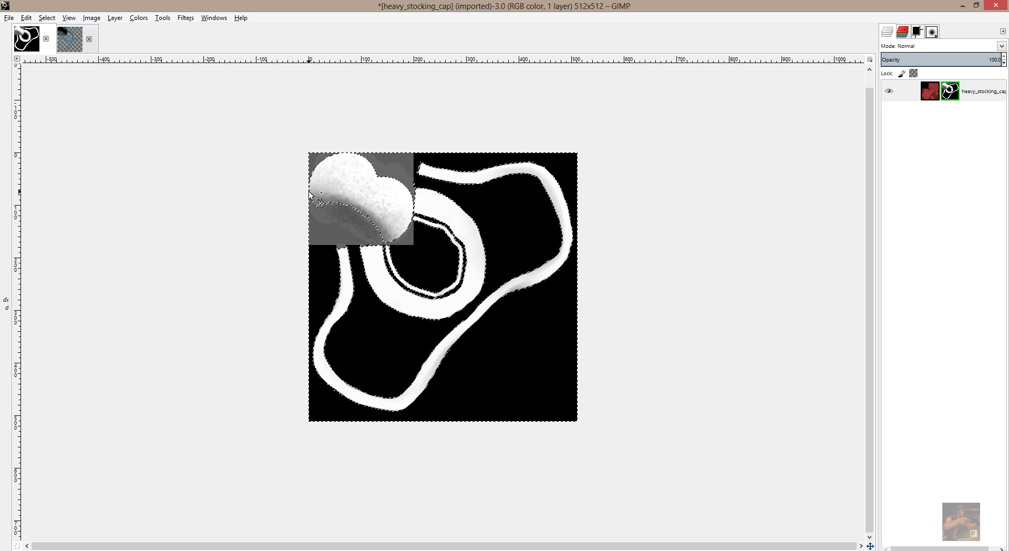
pyautogui.click(321, 222)
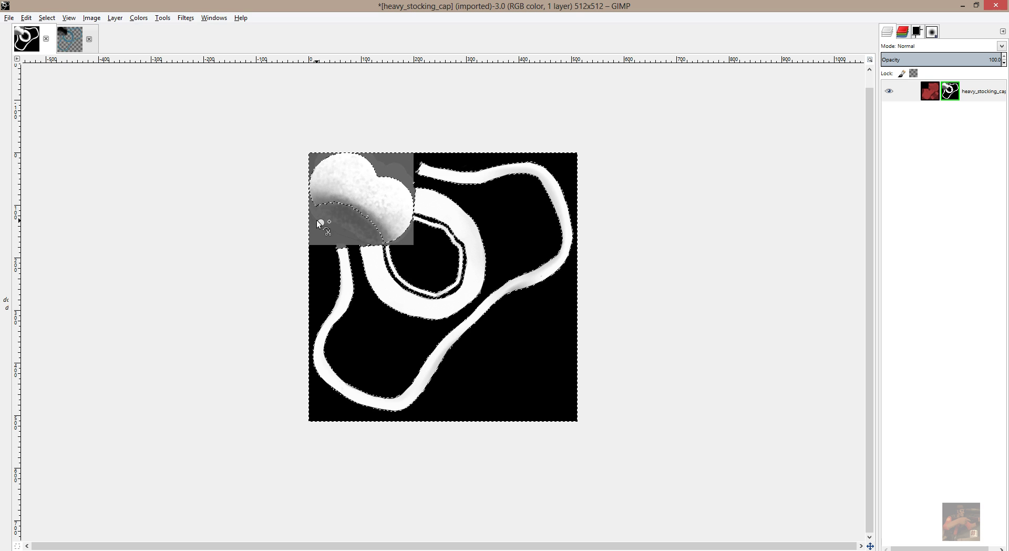
pyautogui.click(335, 223)
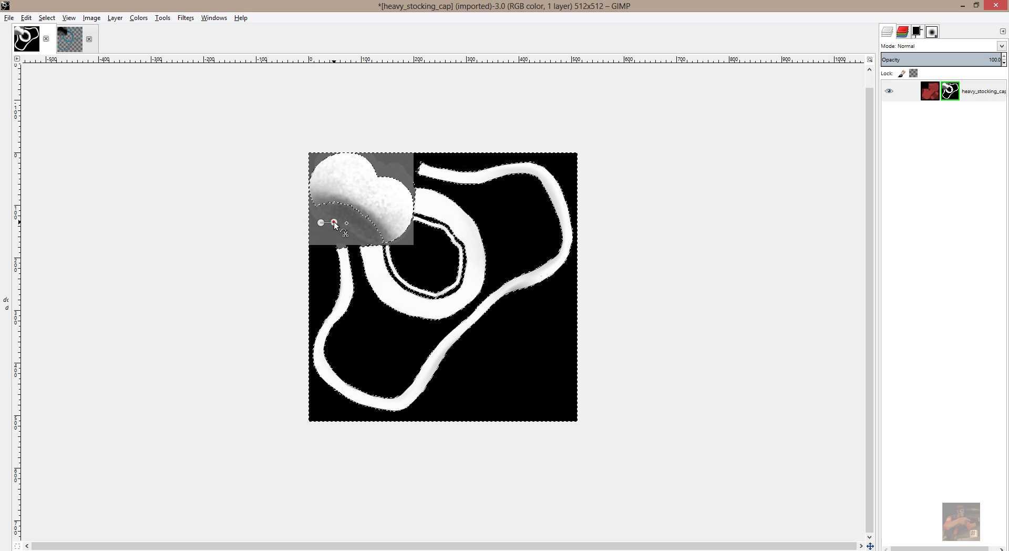
pyautogui.click(342, 226)
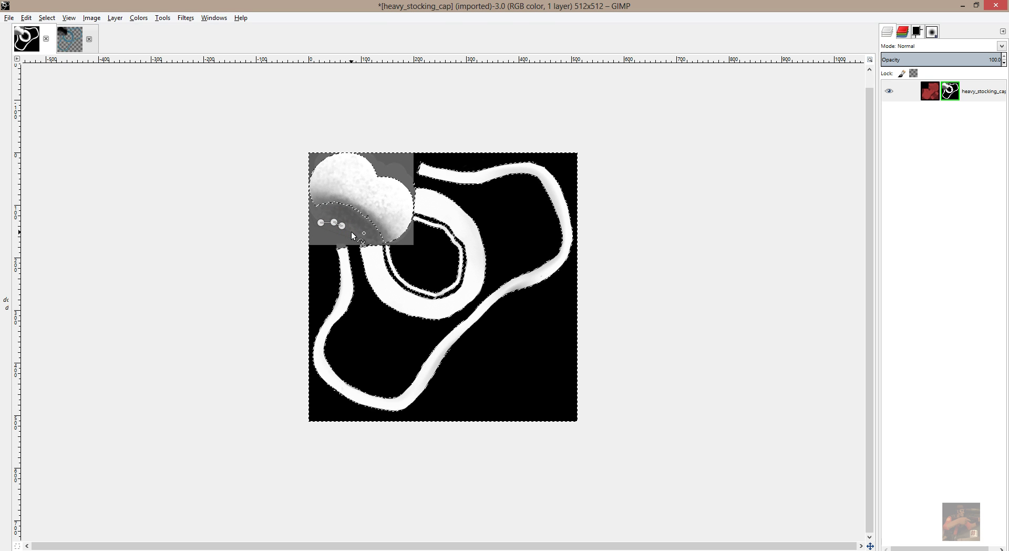
pyautogui.click(352, 232)
pyautogui.click(360, 241)
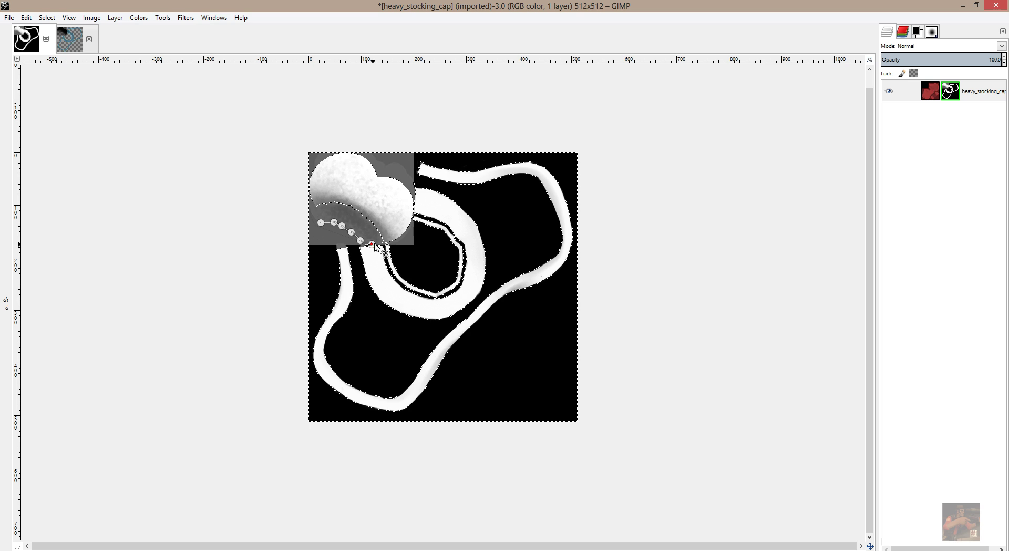
pyautogui.click(372, 244)
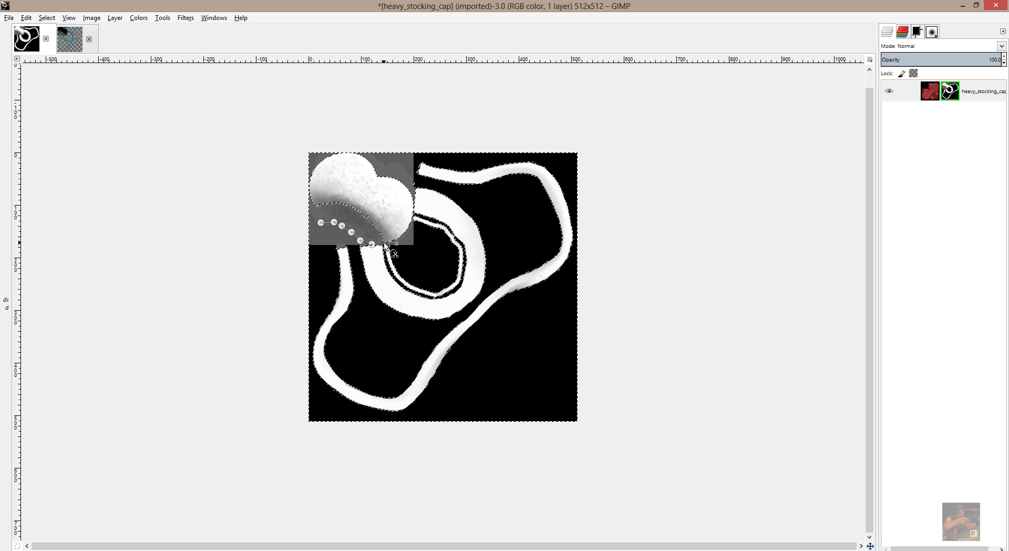
pyautogui.click(384, 242)
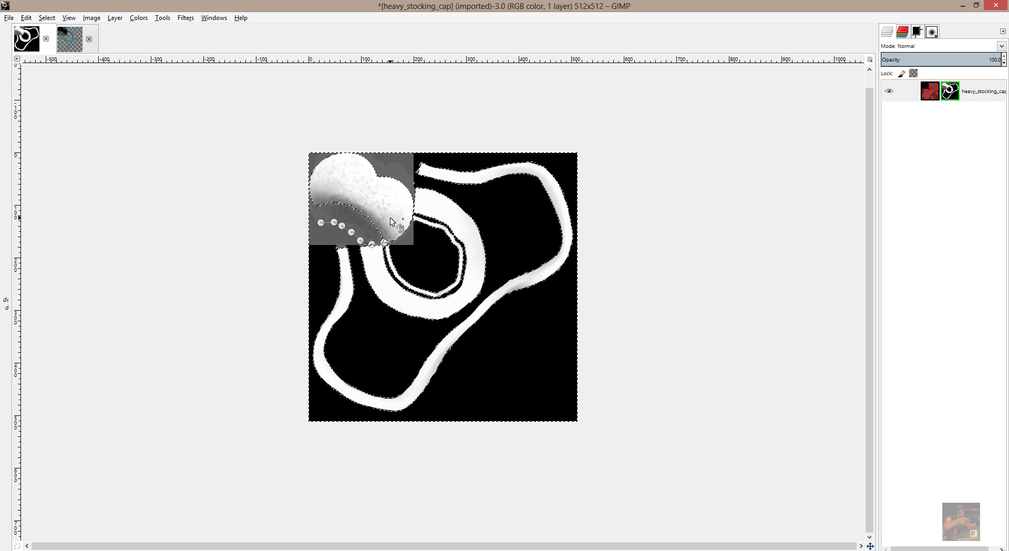
pyautogui.click(390, 218)
pyautogui.click(365, 195)
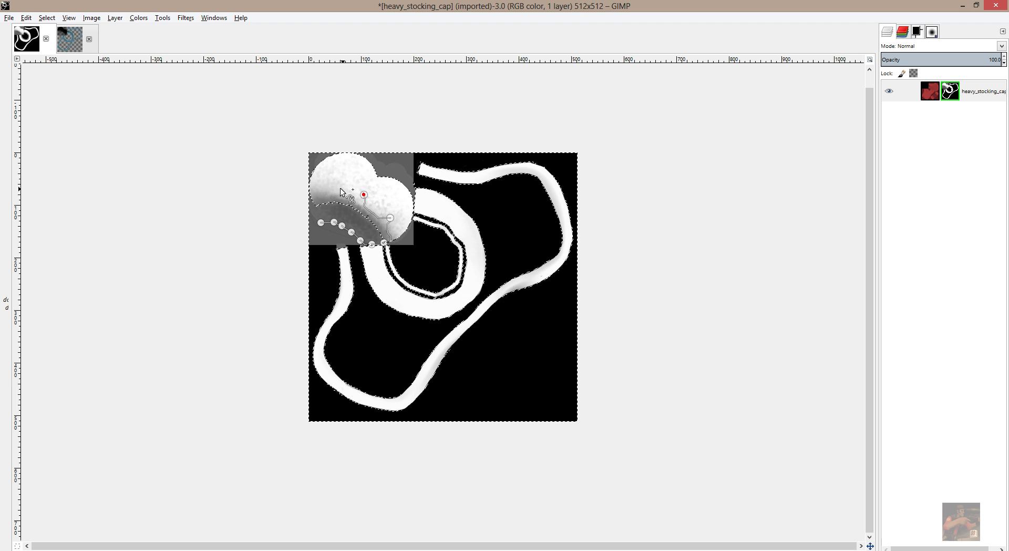
pyautogui.click(335, 188)
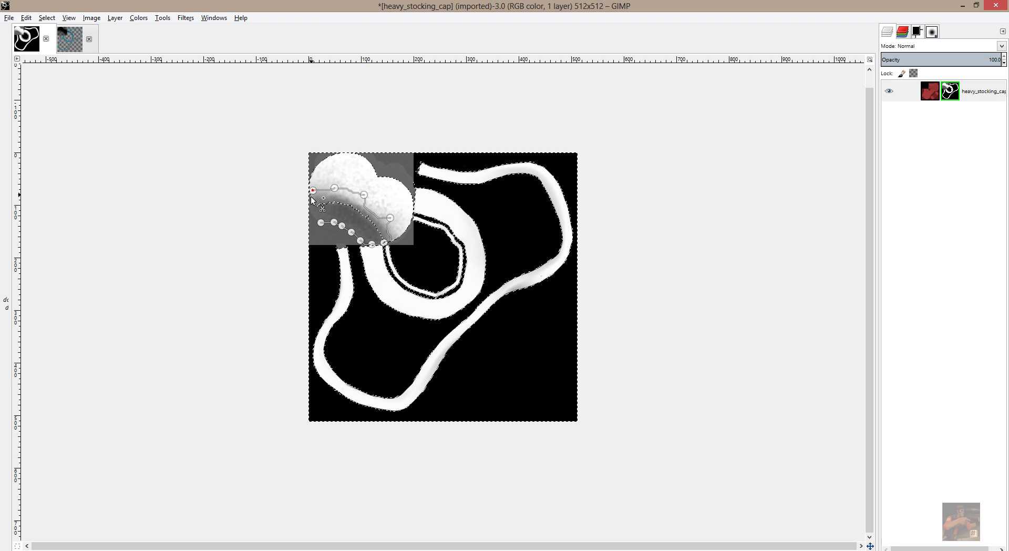
pyautogui.click(312, 190)
pyautogui.click(309, 205)
pyautogui.click(313, 217)
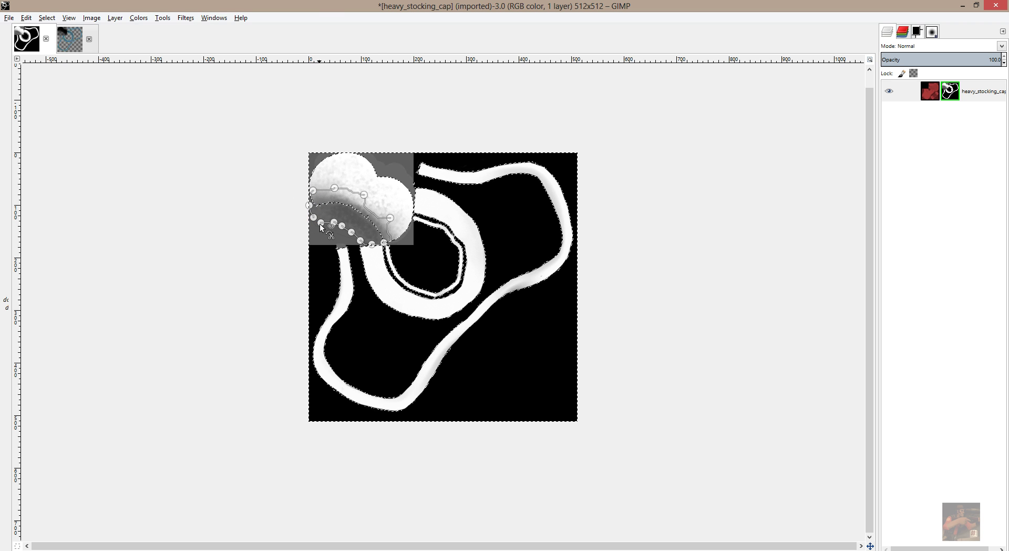
pyautogui.click(321, 222)
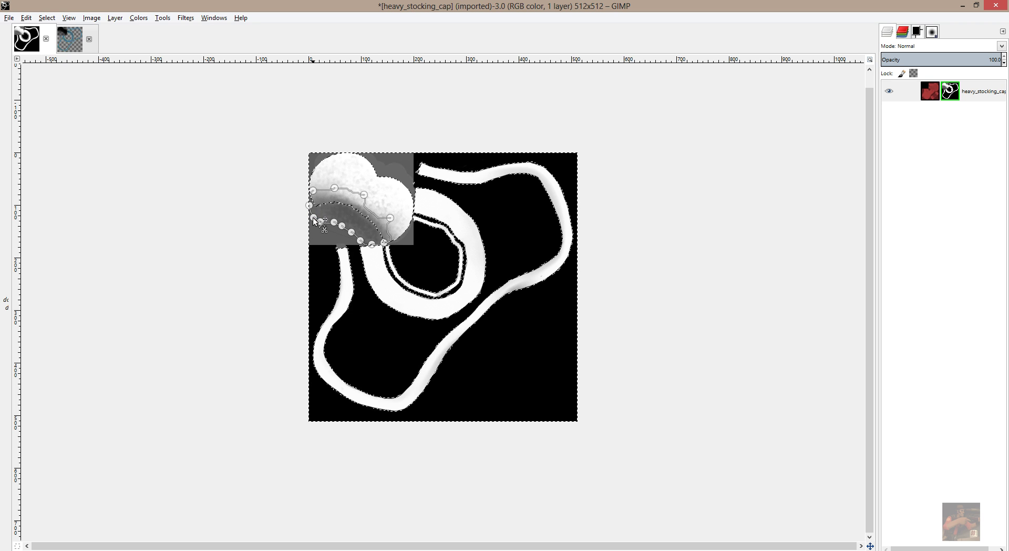
pyautogui.click(314, 217)
pyautogui.click(334, 221)
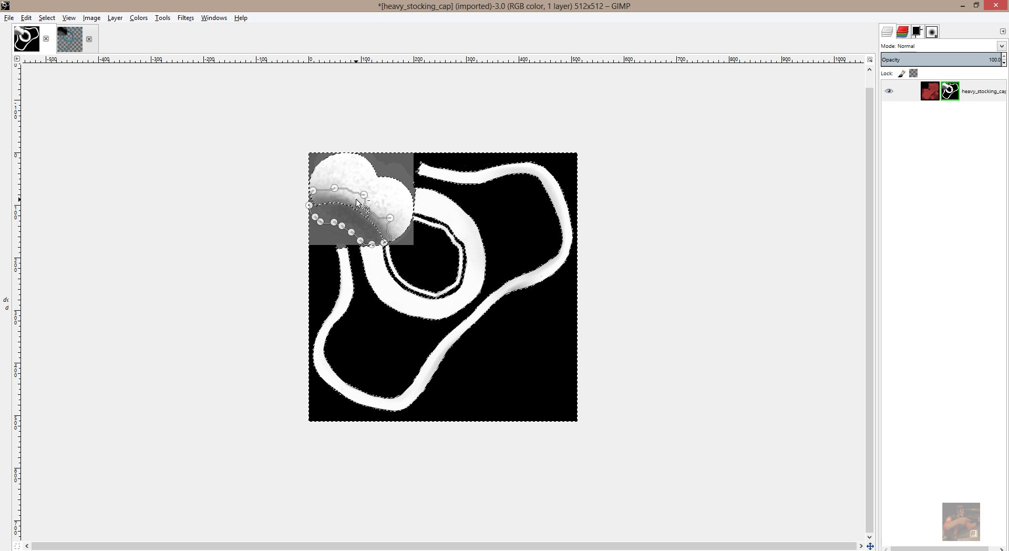
# Step: Discard the scissors outline and the selection, and show the red cap's layer mask on the canvas again
pyautogui.hotkey('ctrl', 'shift', 'a')
pyautogui.hotkey('ctrl', 'z')
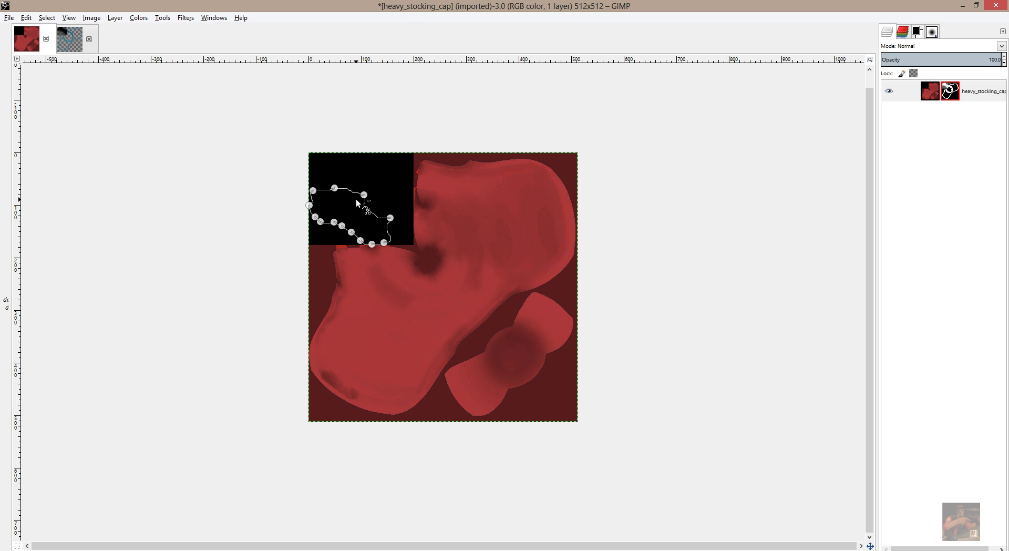
pyautogui.rightClick(445, 109)
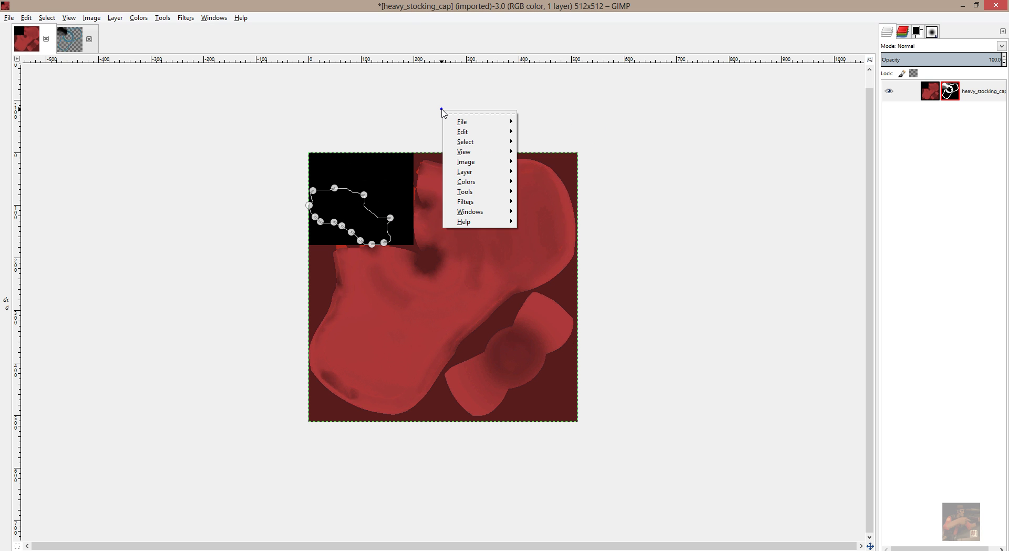
pyautogui.click(677, 110)
pyautogui.press('Escape')
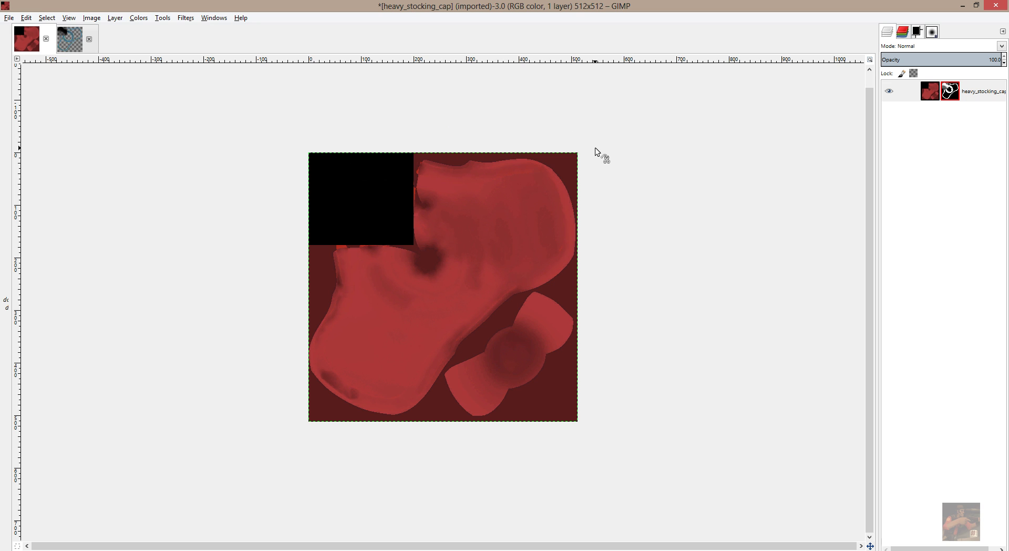
pyautogui.rightClick(946, 98)
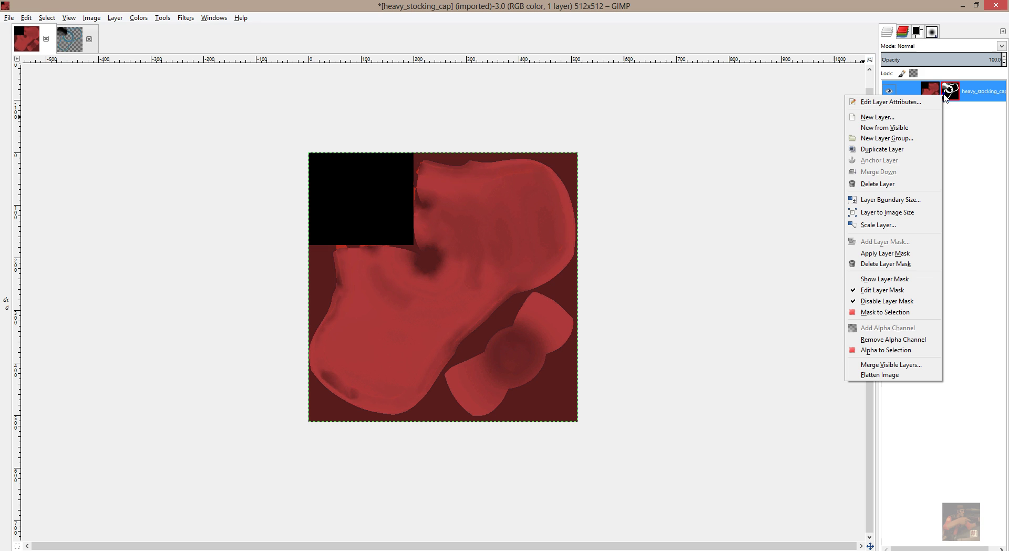
pyautogui.click(876, 279)
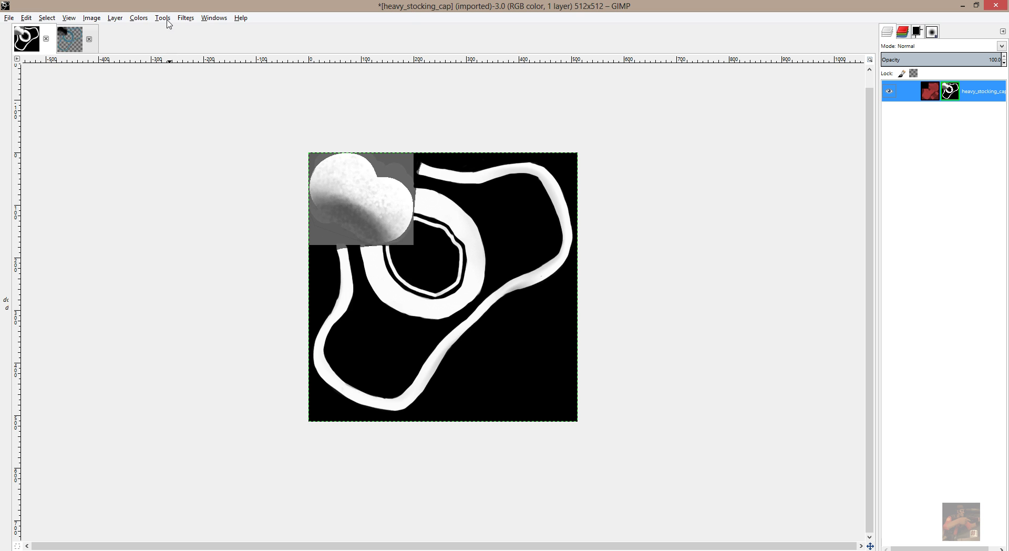
pyautogui.click(48, 19)
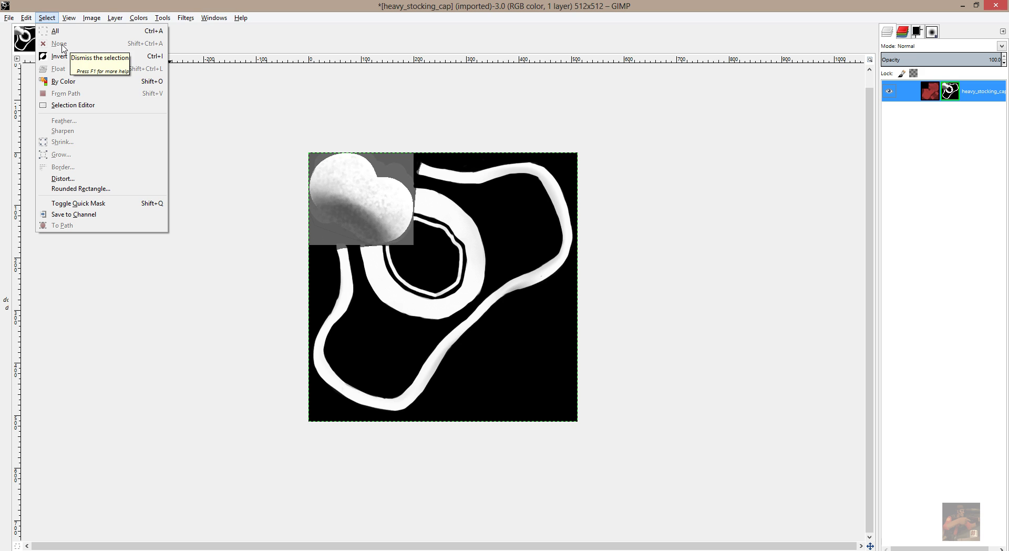
pyautogui.click(478, 156)
pyautogui.rightClick(448, 163)
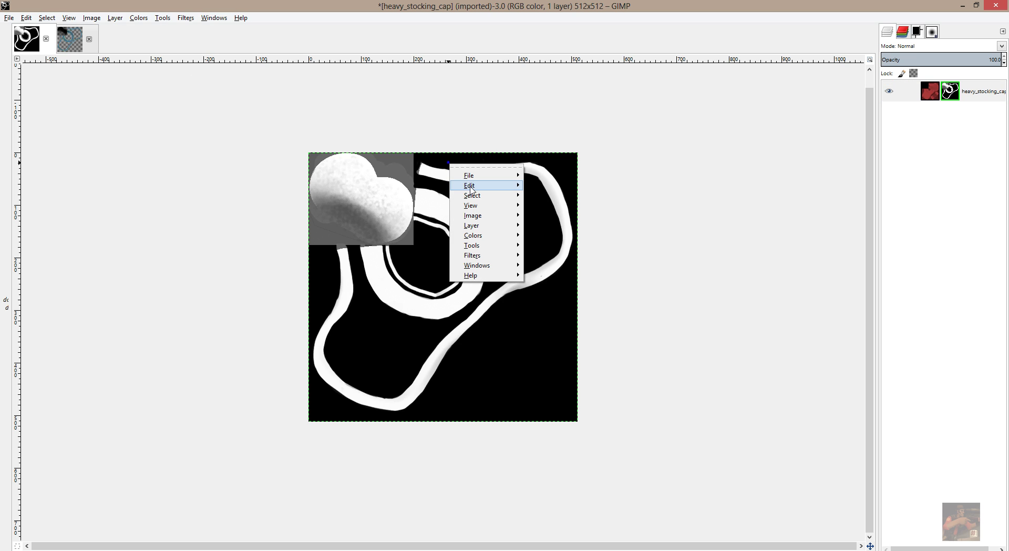
pyautogui.moveTo(474, 199)
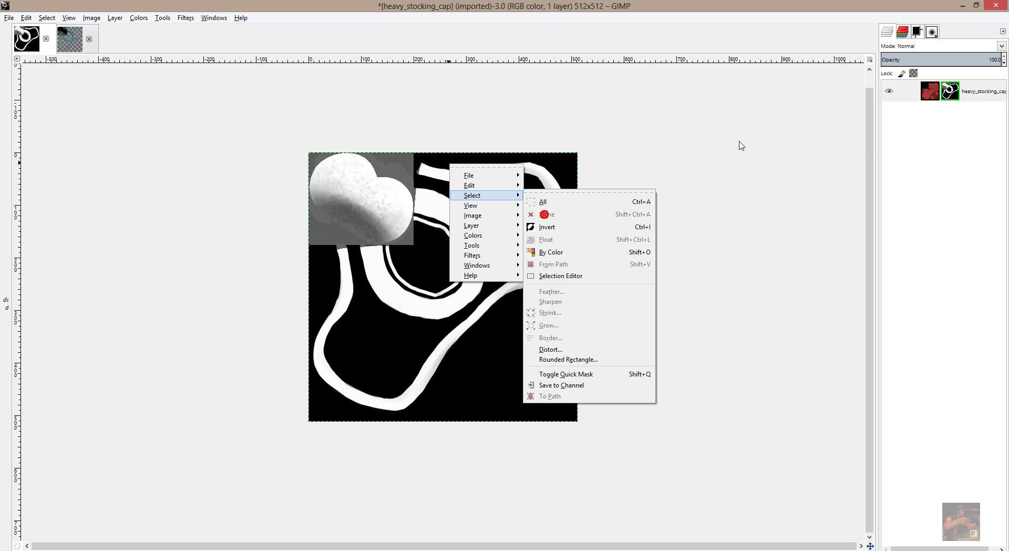
pyautogui.click(544, 214)
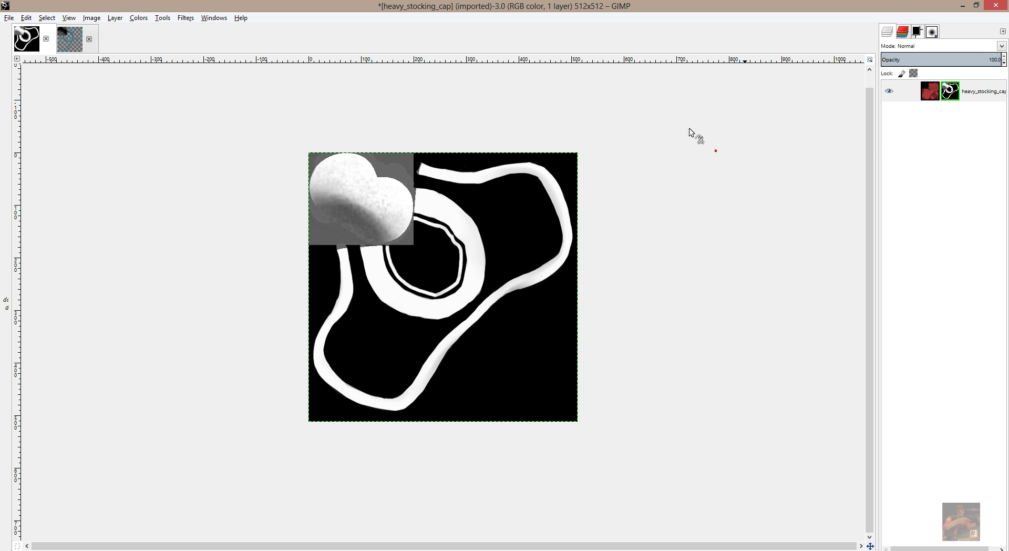
# Step: Select the mask's black areas by colour again, and extend the selection to the grey background around the pom-pom
pyautogui.rightClick(467, 161)
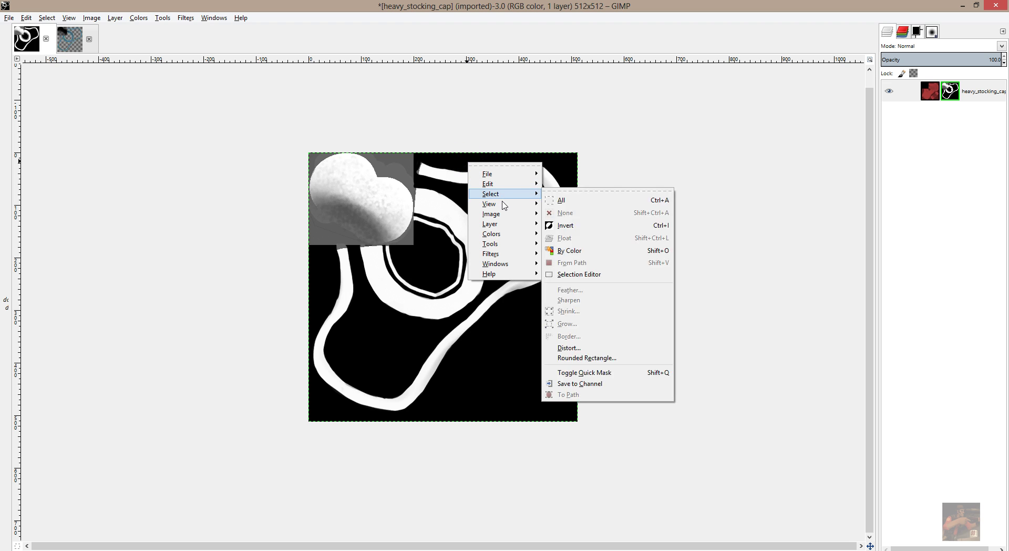
pyautogui.moveTo(503, 200)
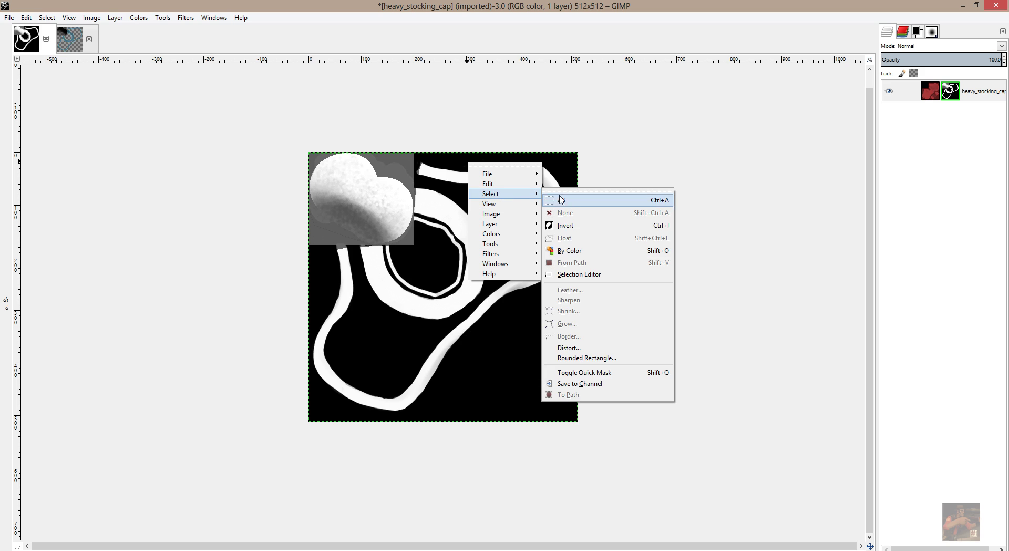
pyautogui.click(579, 250)
pyautogui.click(513, 211)
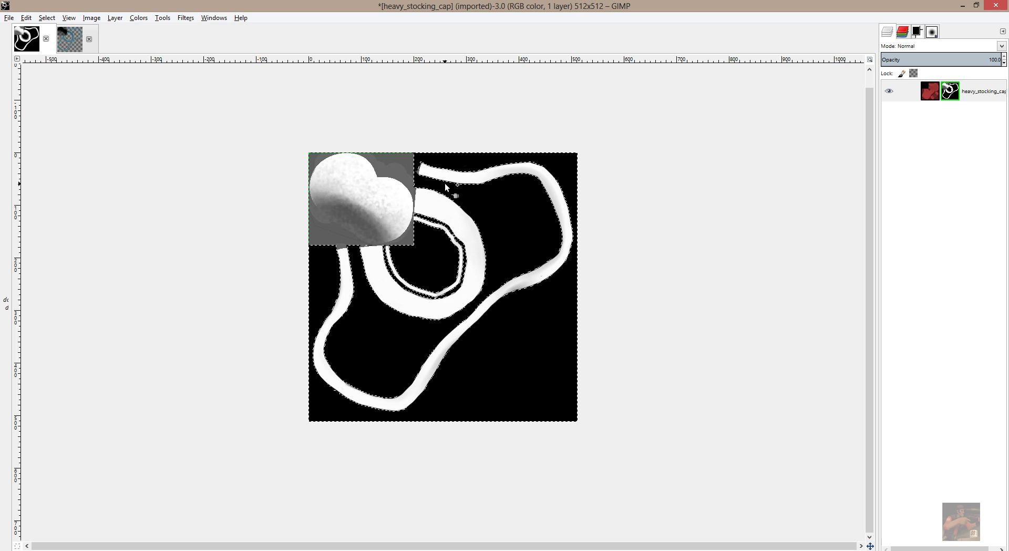
pyautogui.click(402, 162)
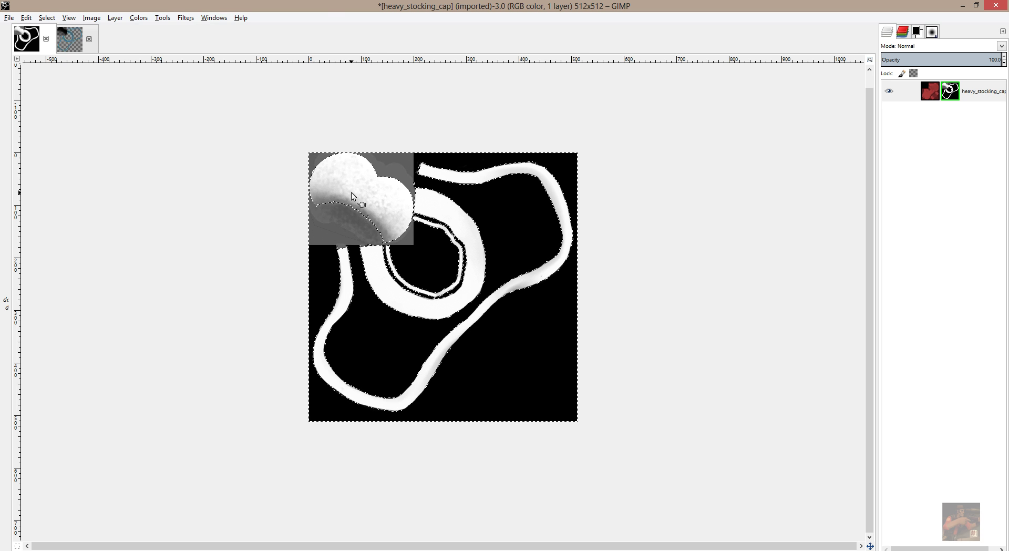
# Step: Invert the selection so it covers the white trim and the pom-pom instead of the background
pyautogui.rightClick(508, 189)
pyautogui.moveTo(532, 212)
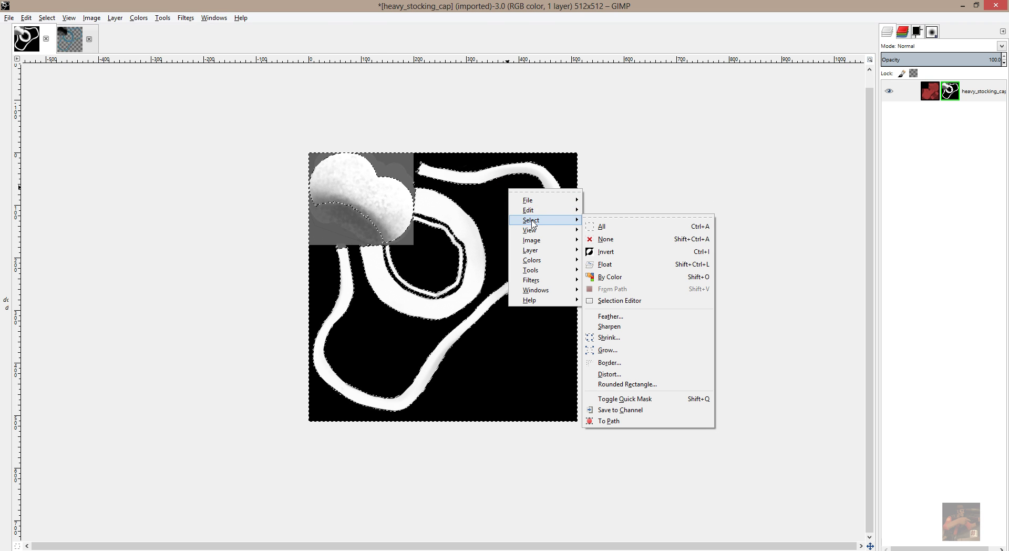
pyautogui.click(605, 251)
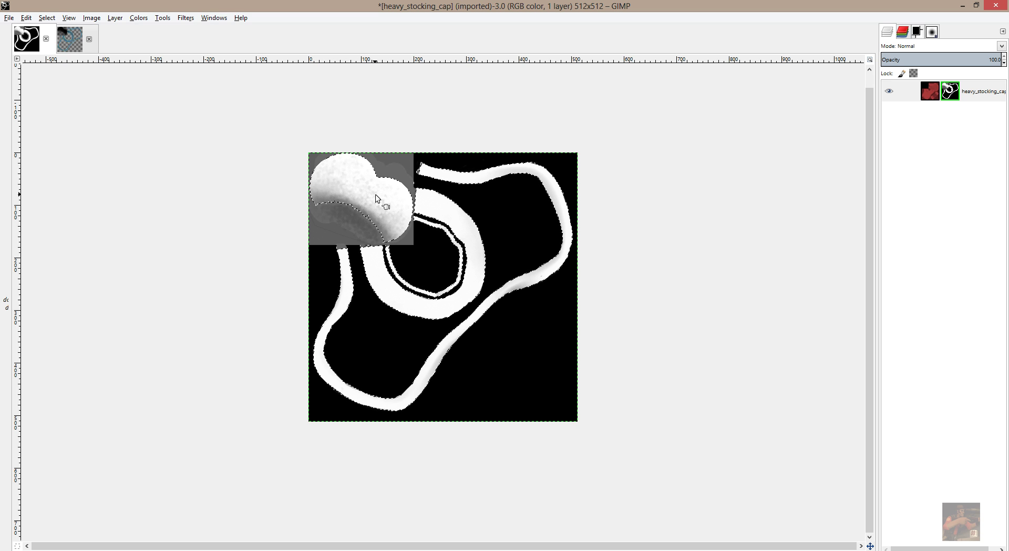
# Step: Add the shaded lower part of the pom-pom to the selection by tracing its edge with Free Select
pyautogui.click(164, 22)
pyautogui.moveTo(220, 30)
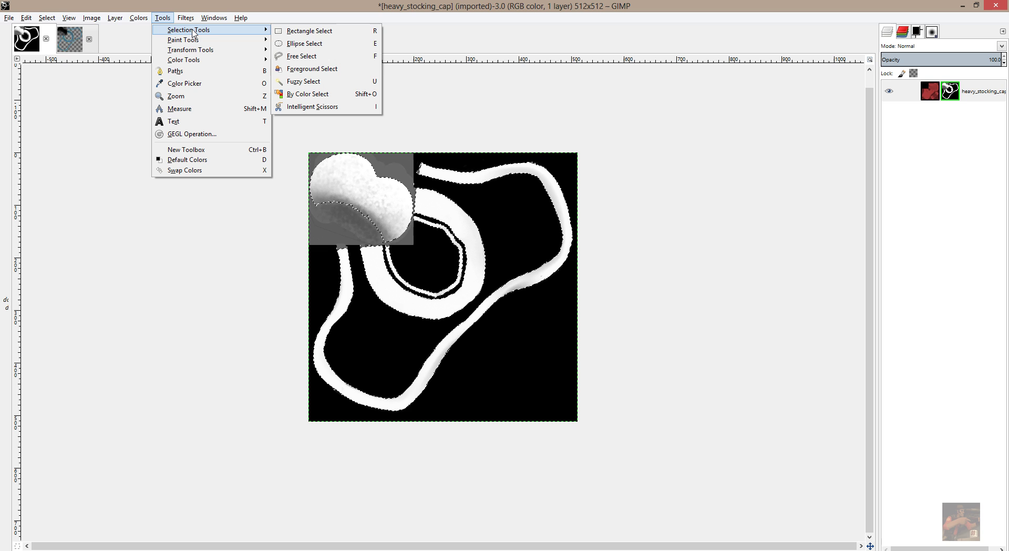
pyautogui.click(300, 56)
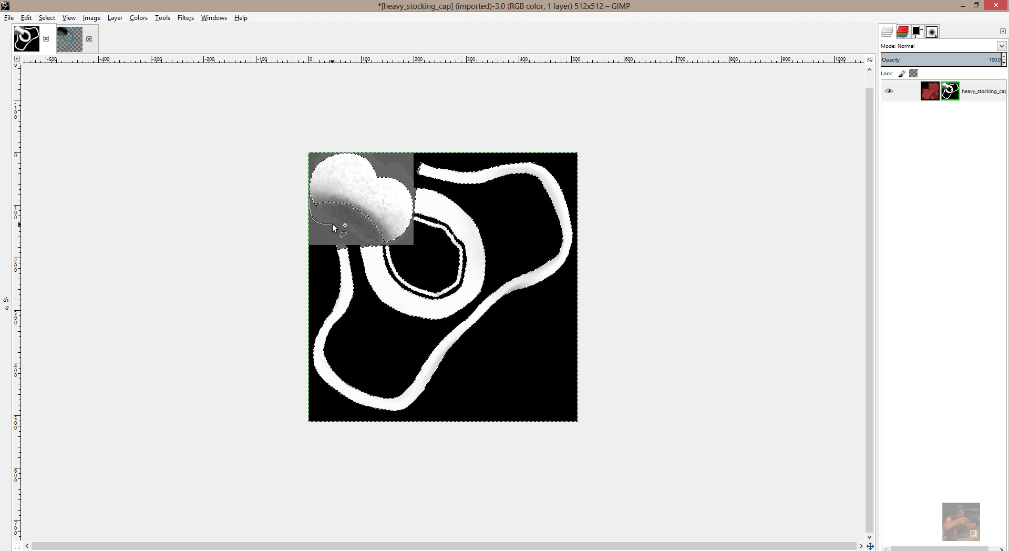
pyautogui.moveTo(333, 224); pyautogui.dragTo(371, 245)
pyautogui.click(312, 192)
pyautogui.click(311, 200)
# Step: Copy the selected pom-pom and white trim from the red cap's layer mask
pyautogui.rightClick(491, 199)
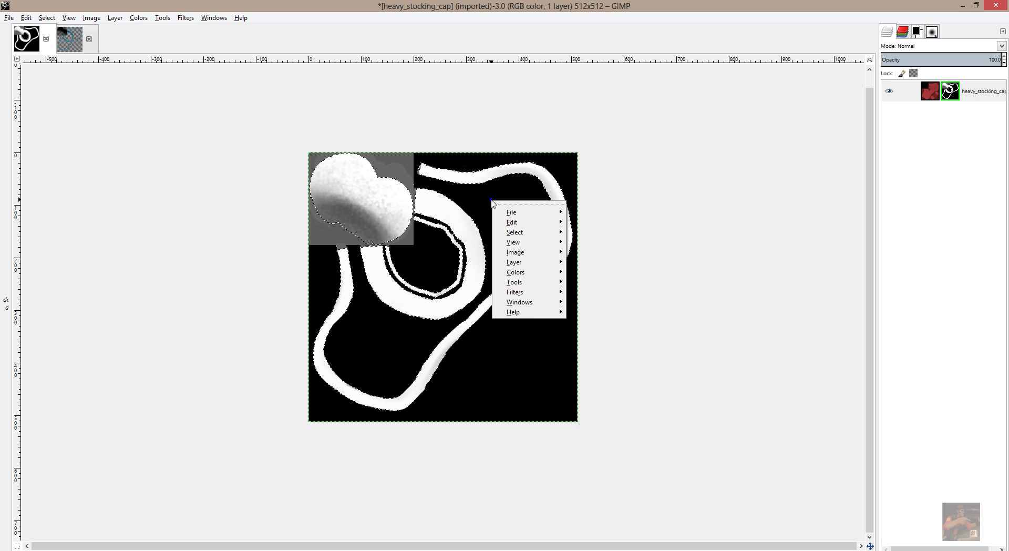
pyautogui.moveTo(519, 225)
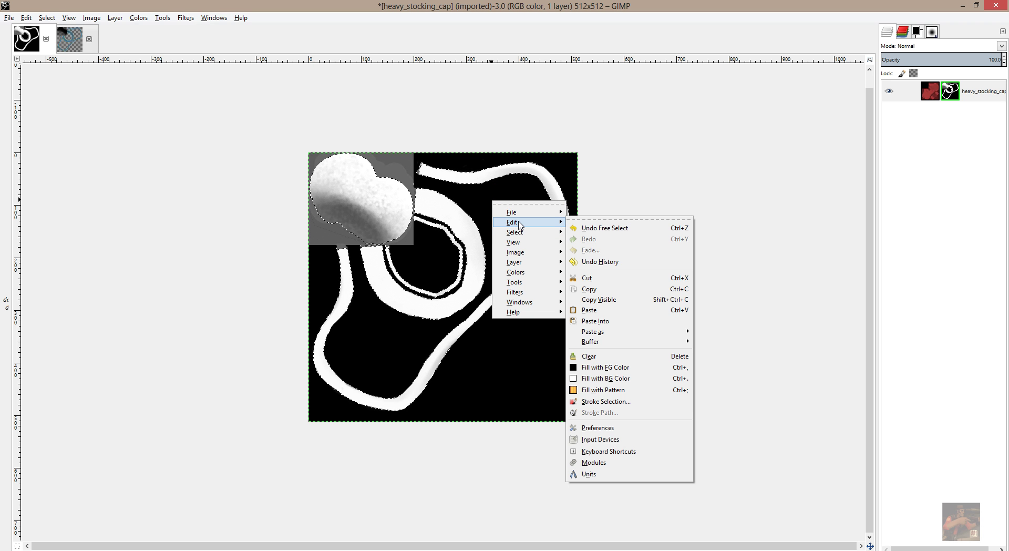
pyautogui.click(608, 289)
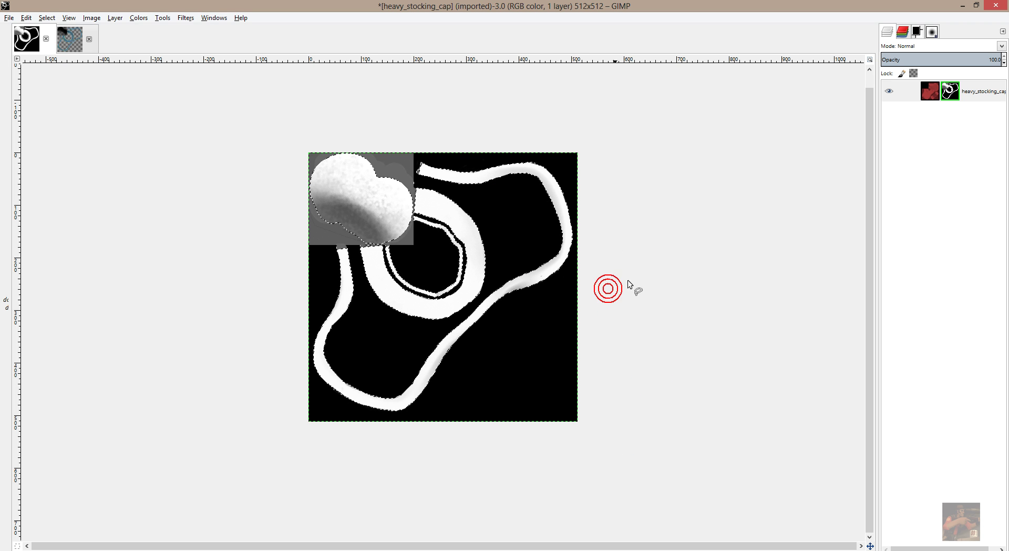
# Step: Stop editing the red cap's layer mask and hide its mask view to work on the colour texture itself
pyautogui.rightClick(953, 96)
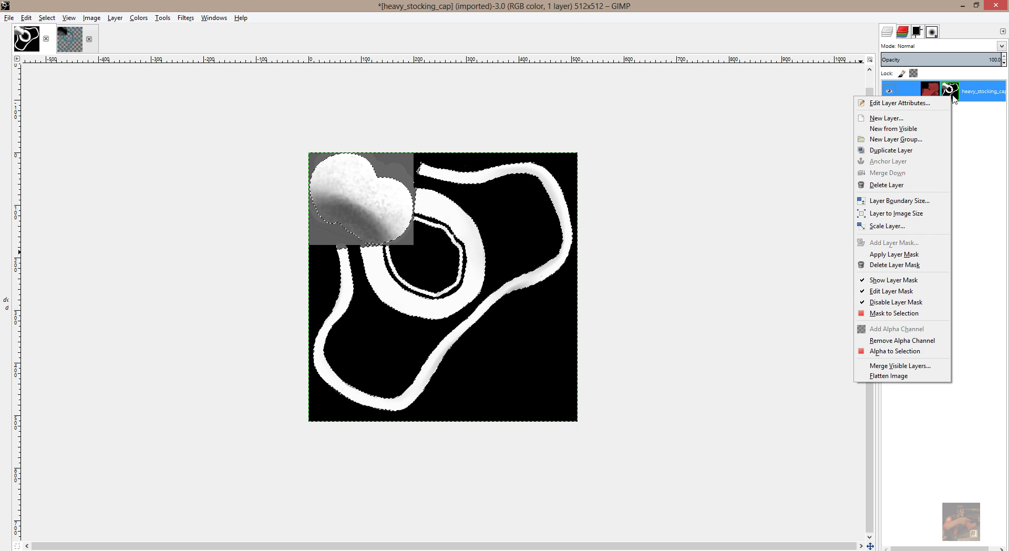
pyautogui.click(895, 292)
pyautogui.rightClick(952, 94)
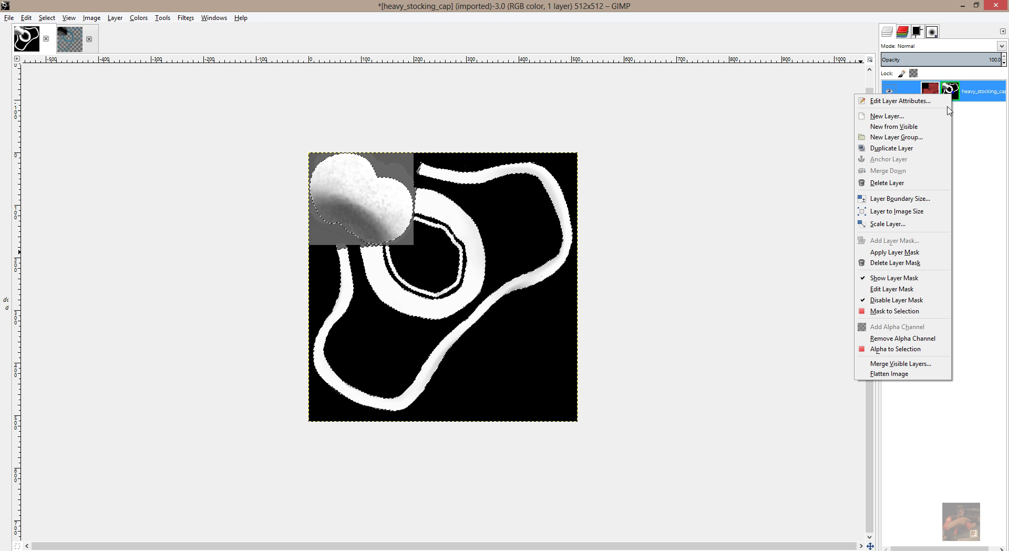
pyautogui.click(894, 278)
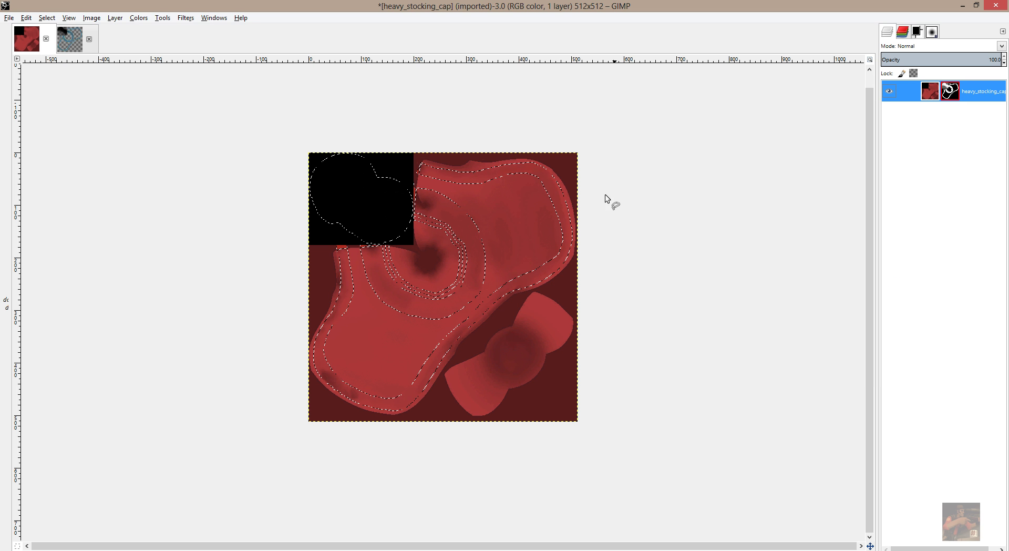
# Step: Paste the copied pom-pom and white trim onto the red cap texture and anchor the floating selection to its layer
pyautogui.rightClick(494, 199)
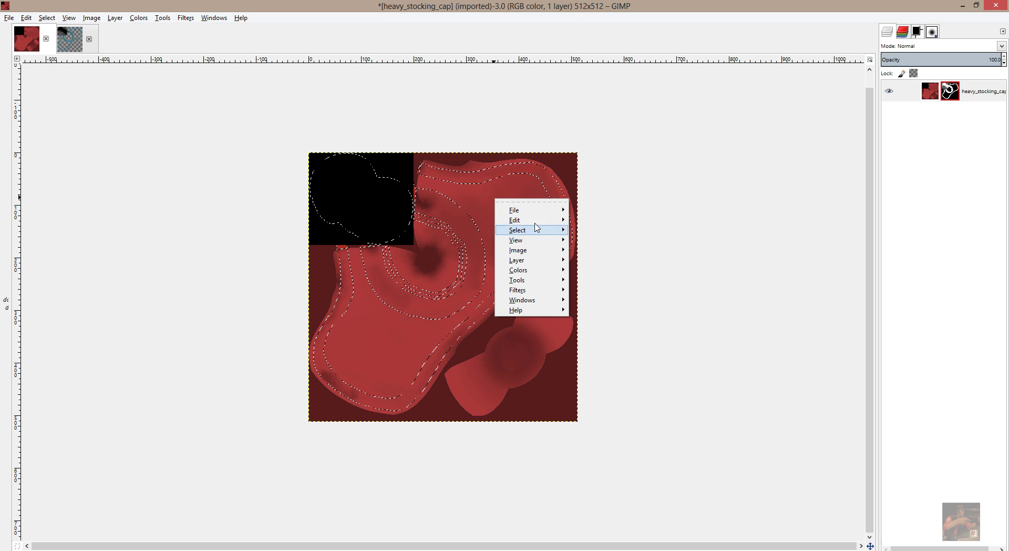
pyautogui.moveTo(534, 221)
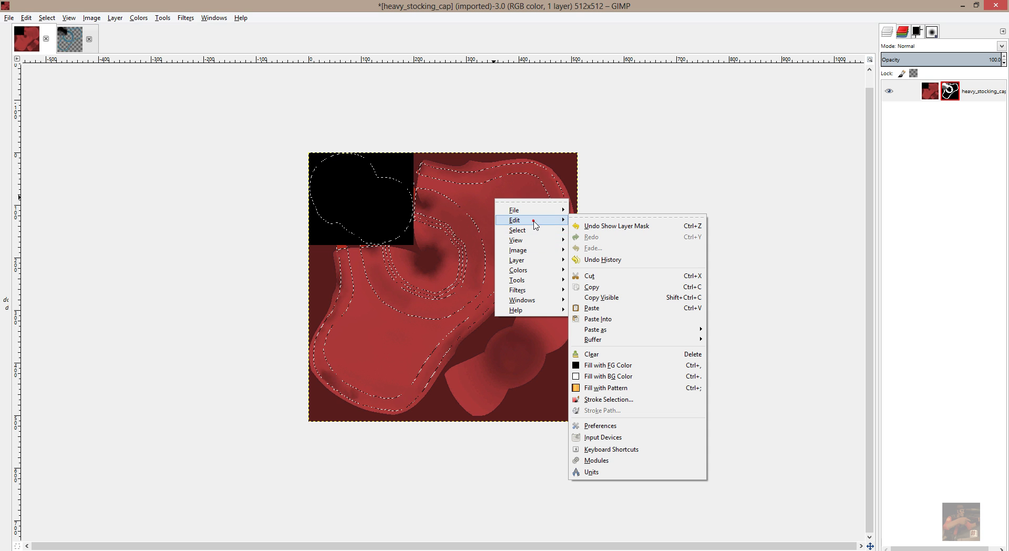
pyautogui.click(613, 310)
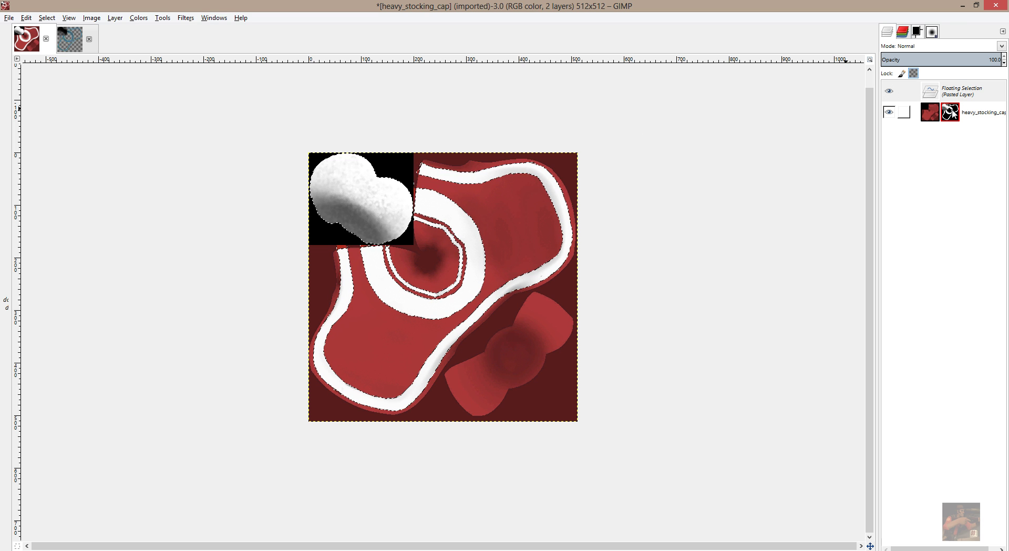
pyautogui.click(949, 95)
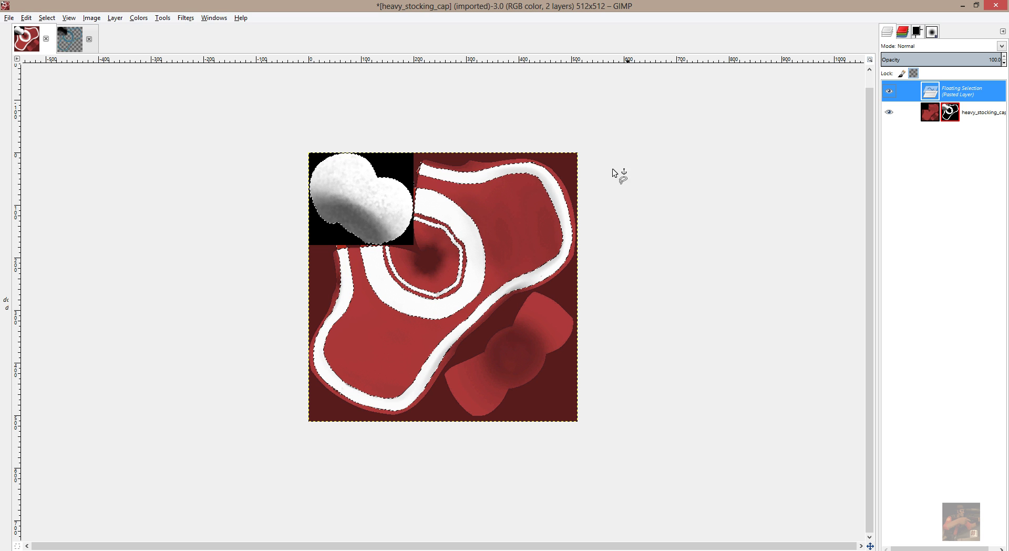
pyautogui.rightClick(955, 90)
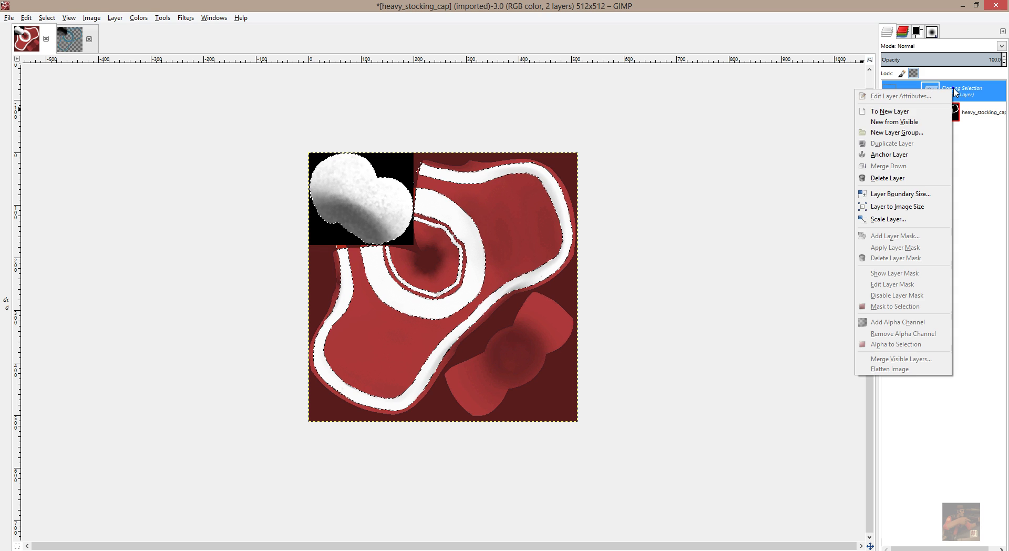
pyautogui.click(905, 156)
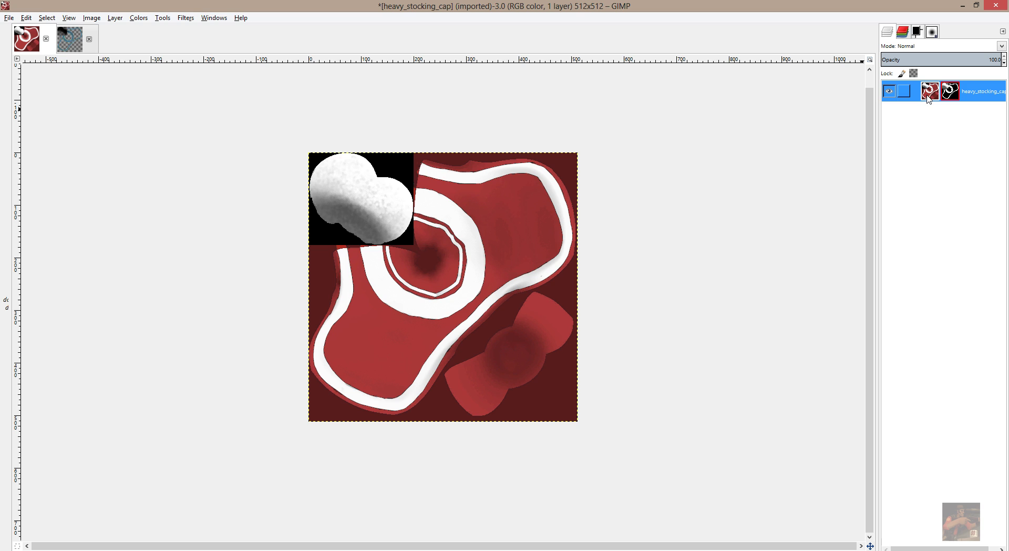
# Step: Re-enable the red cap's layer mask and apply it to the layer
pyautogui.rightClick(954, 91)
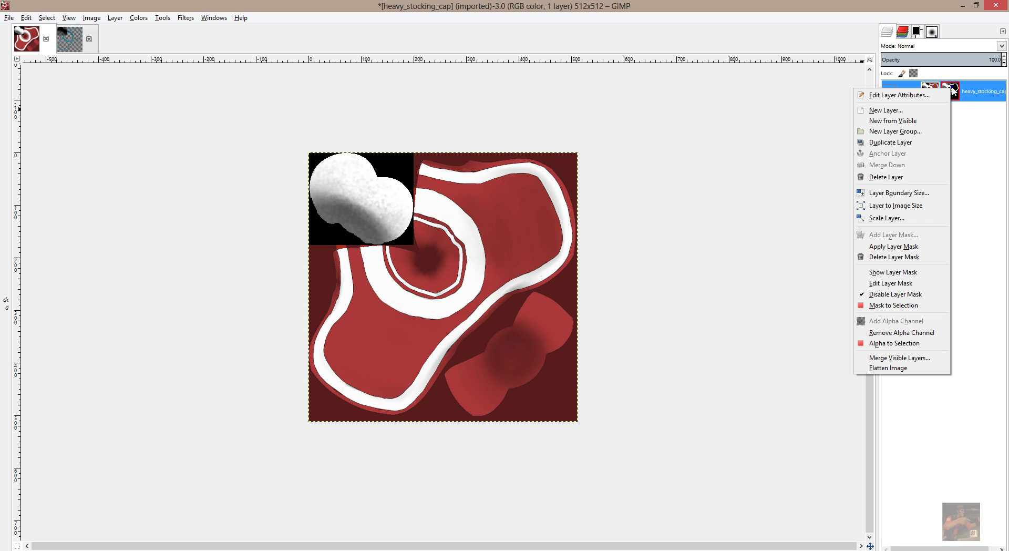
pyautogui.click(896, 296)
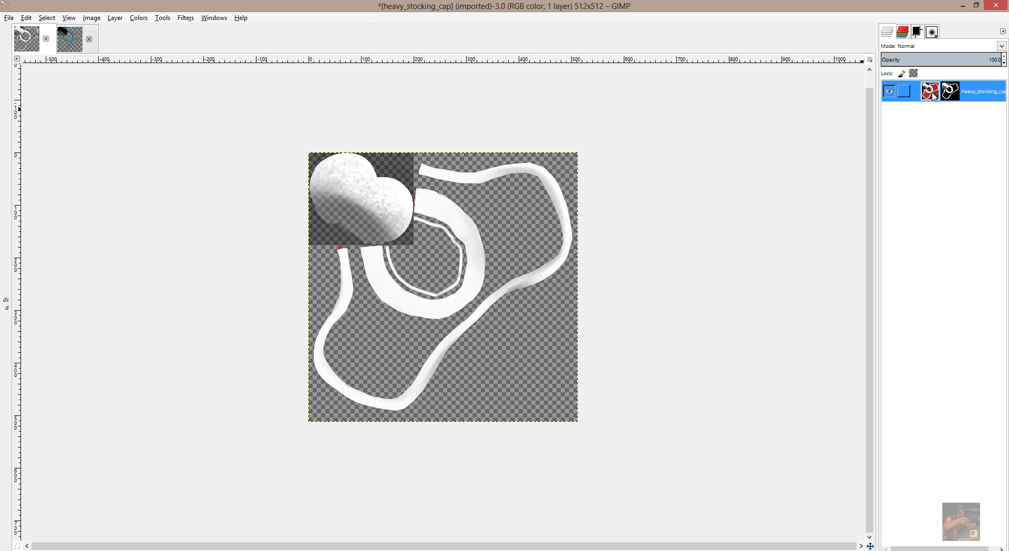
pyautogui.rightClick(979, 93)
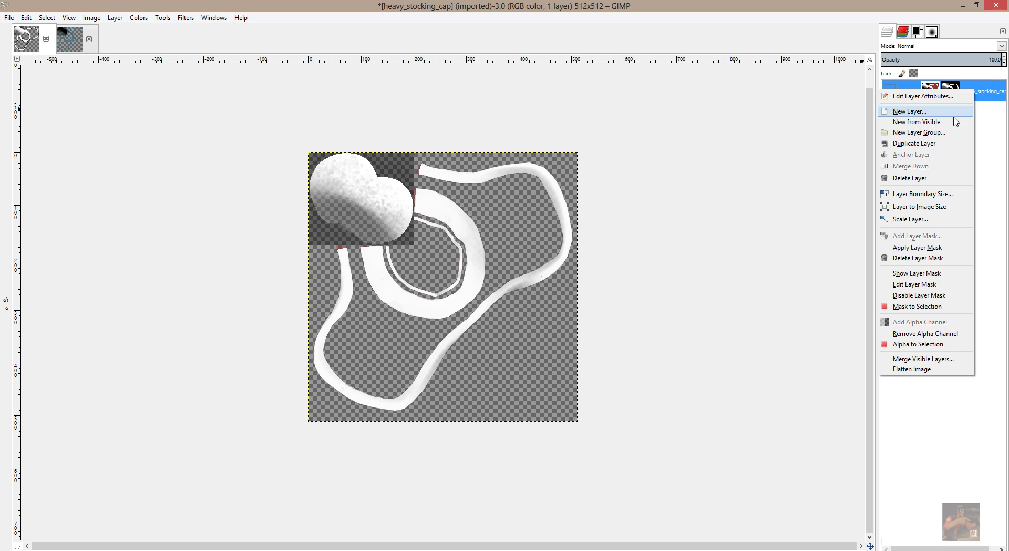
pyautogui.click(924, 248)
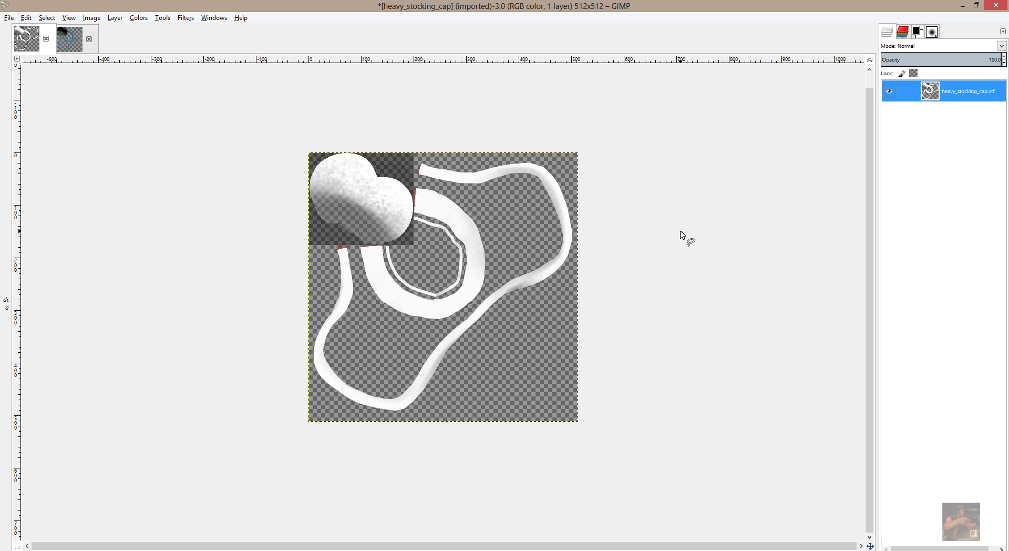
# Step: Export the red cap over heavy_stocking_cap.vtf in the heavy items folder, with compression, alpha and mipmaps enabled
pyautogui.click(7, 19)
pyautogui.click(21, 158)
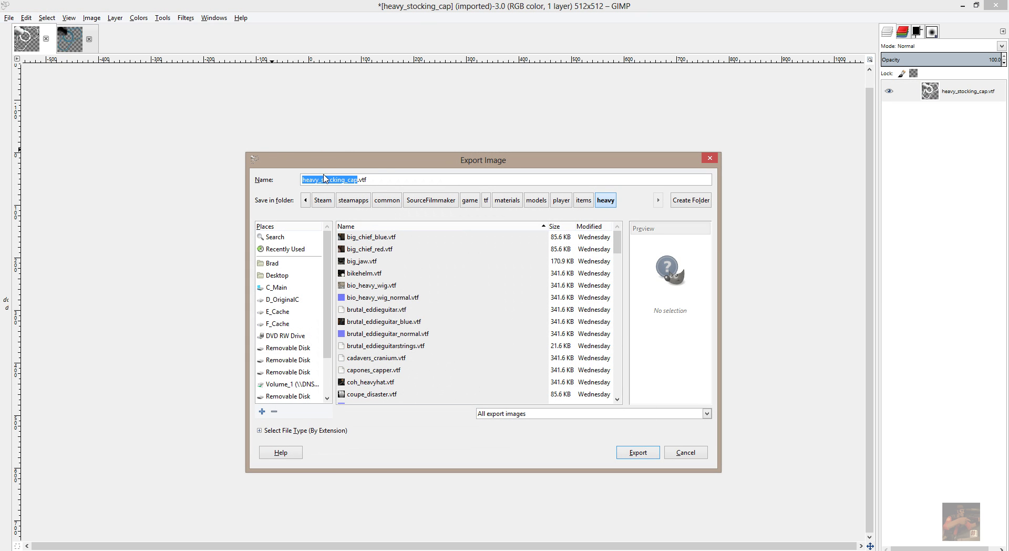
pyautogui.click(646, 457)
pyautogui.click(514, 361)
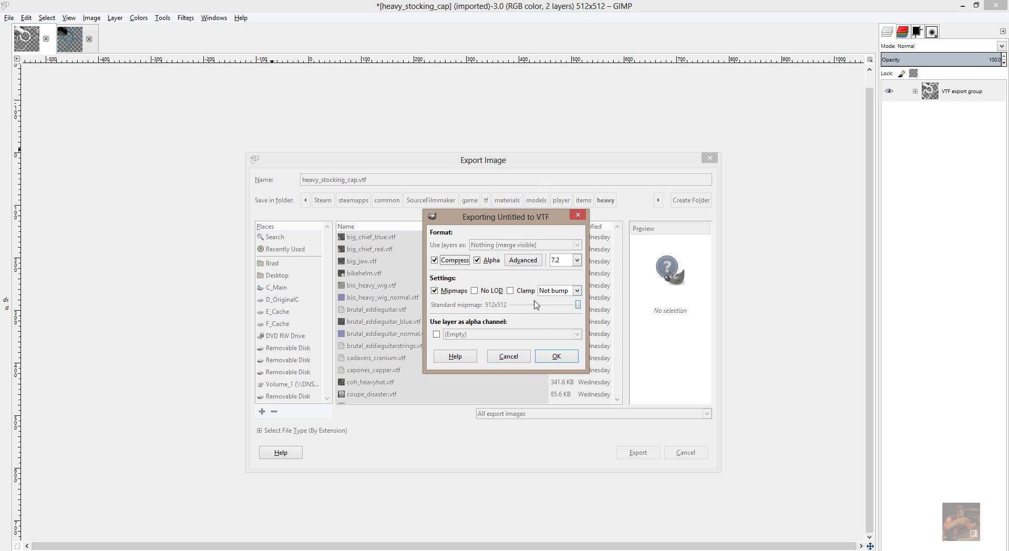
pyautogui.click(555, 356)
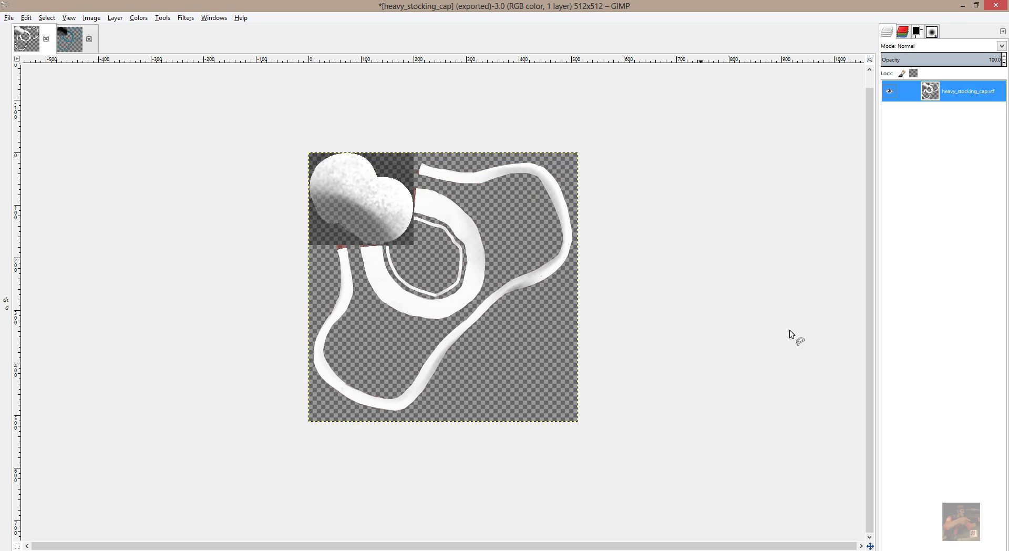
# Step: Switch to Source Filmmaker and run mat_reloadallmaterials in its console
pyautogui.click(964, 6)
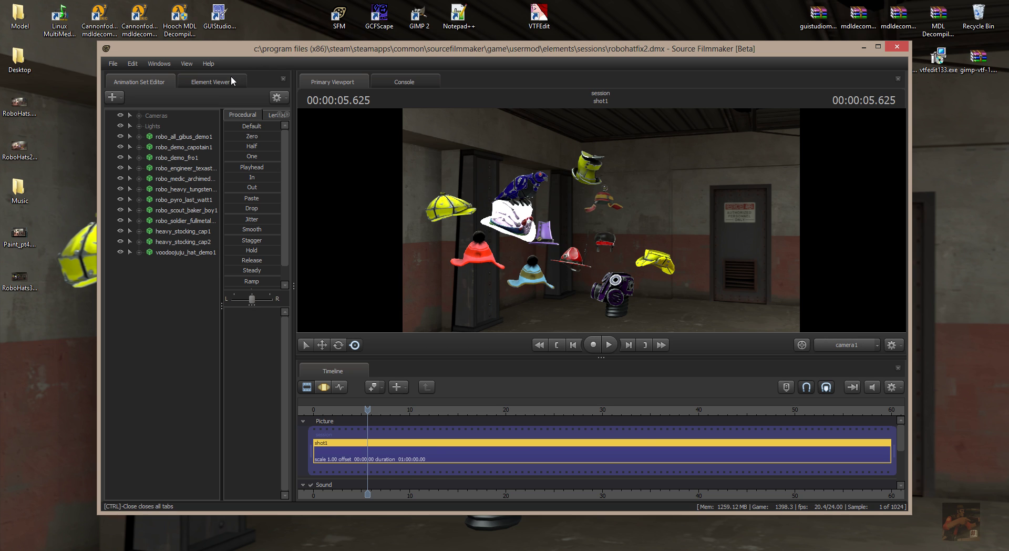
pyautogui.click(419, 84)
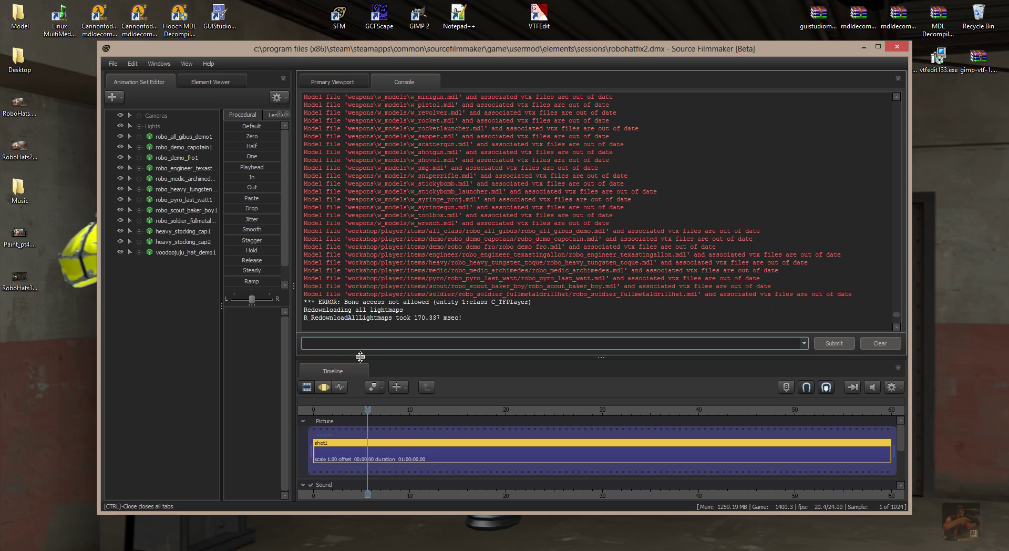
pyautogui.write('mat')
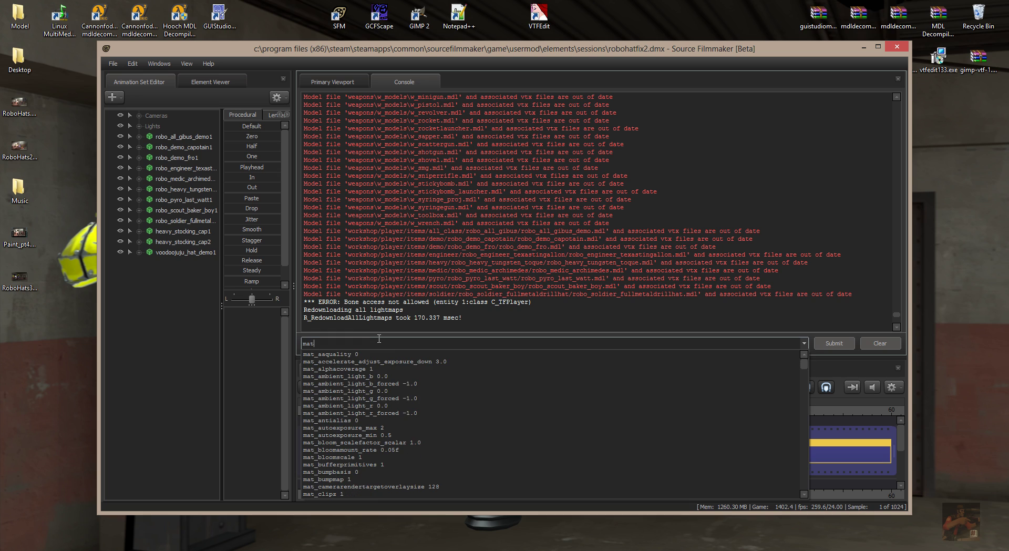
pyautogui.write('_r')
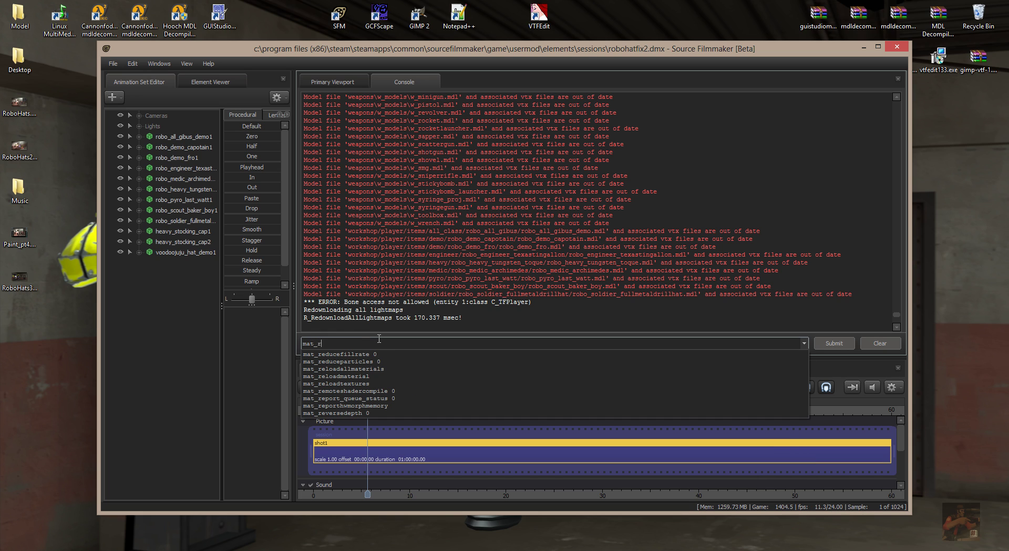
pyautogui.write('eload')
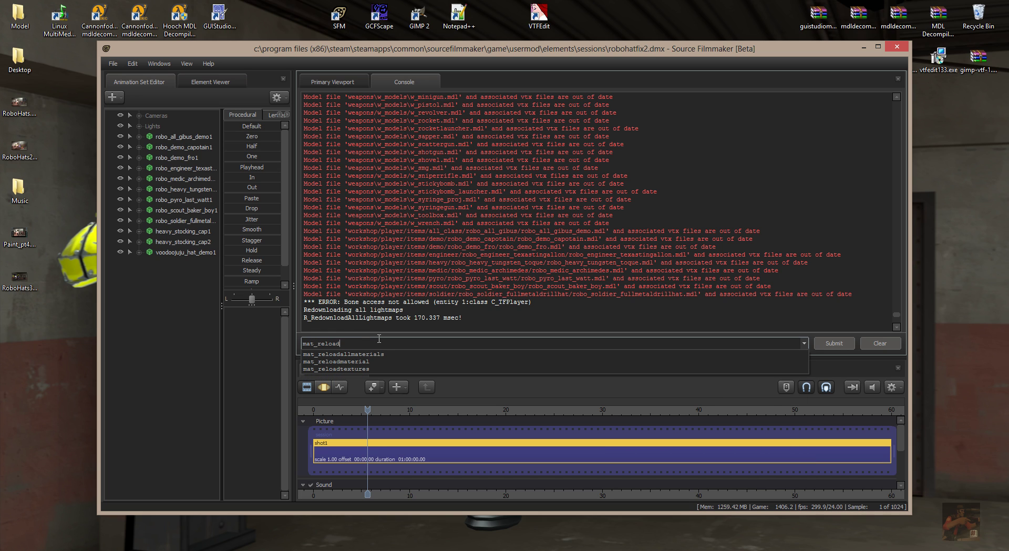
pyautogui.write('all')
pyautogui.press('Down')
pyautogui.press('Return')
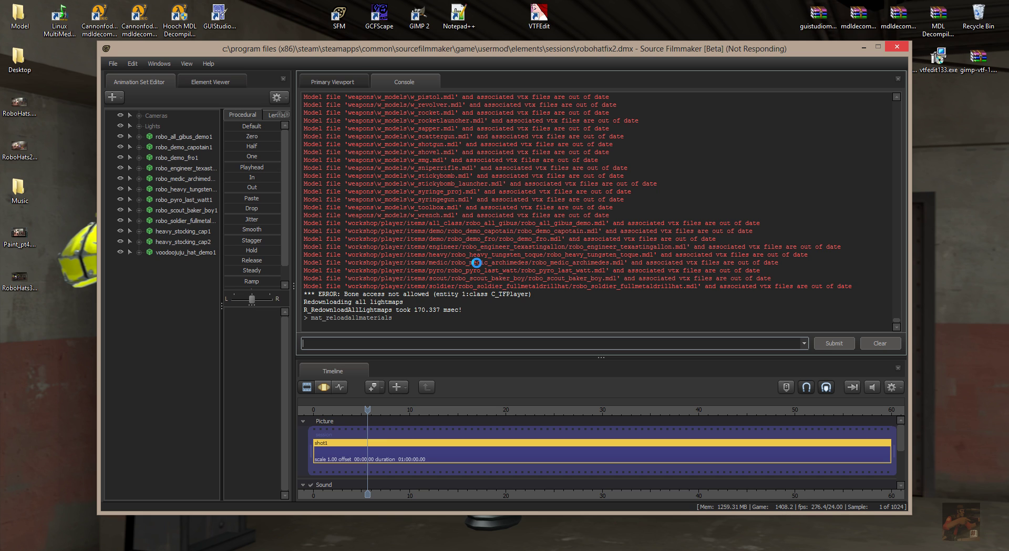
# Step: Return to the primary viewport and scrub the playhead slightly back to check the stocking cap's reloaded texture
pyautogui.scroll(1, 477, 262)
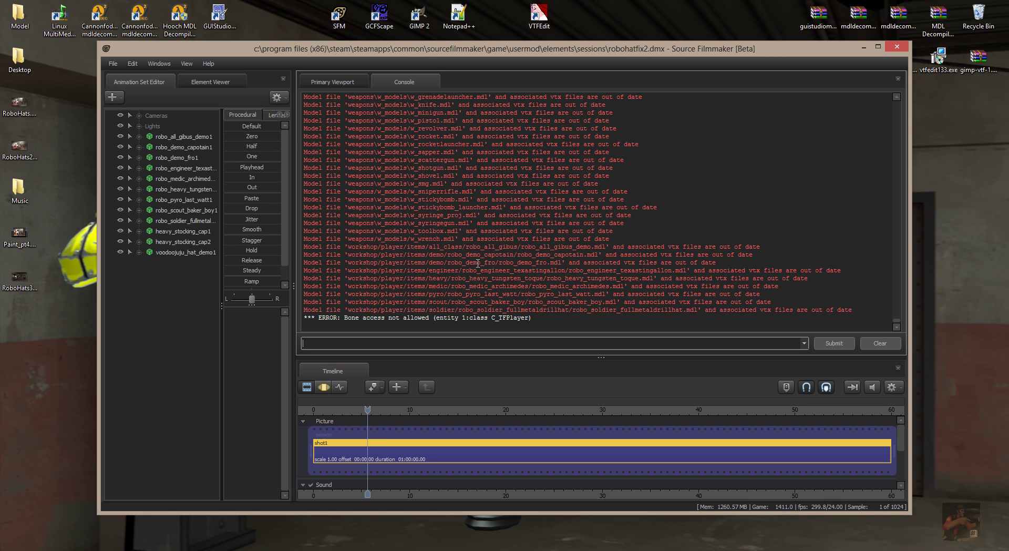
pyautogui.click(319, 83)
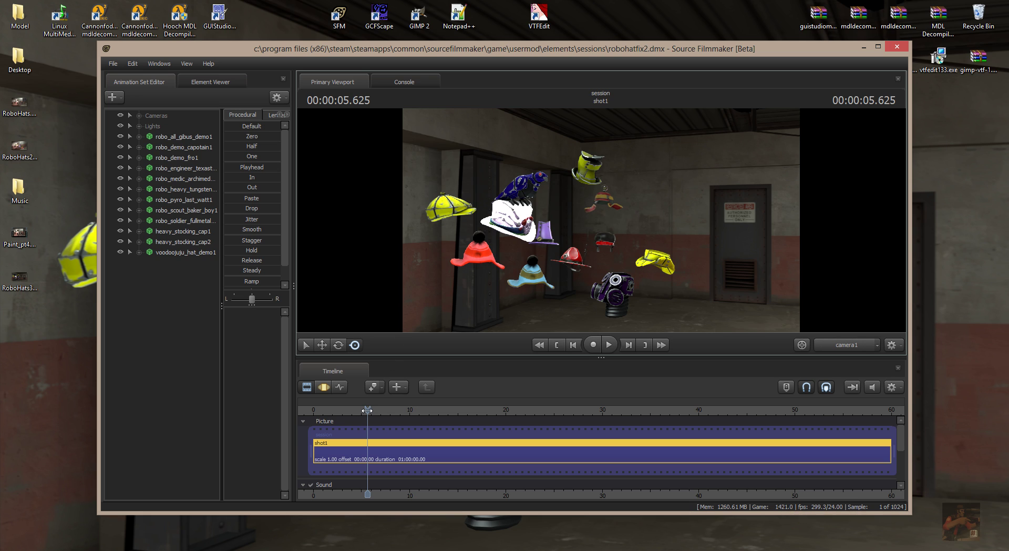
pyautogui.moveTo(368, 410); pyautogui.dragTo(363, 414)
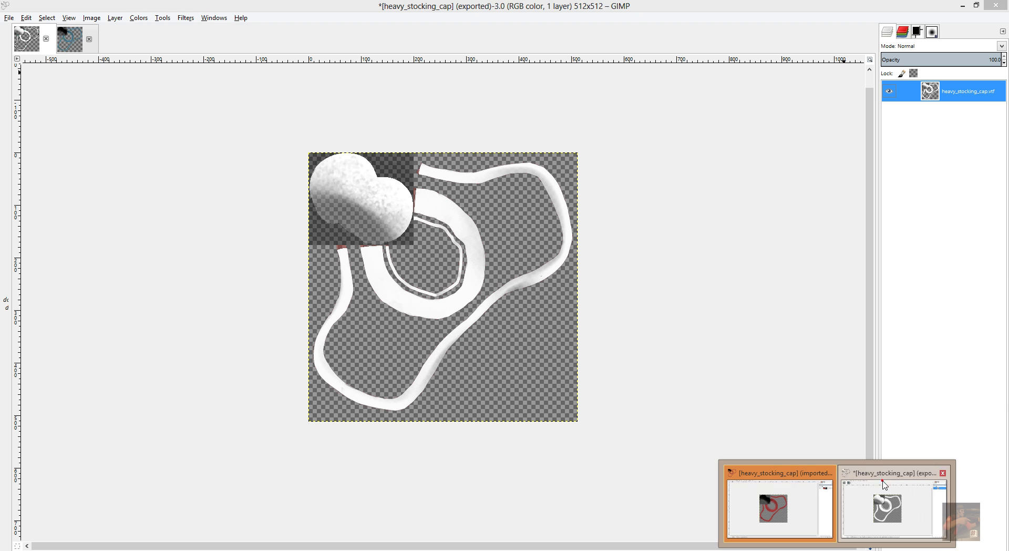
# Step: Switch back to GIMP and close the exported red cap image without saving
pyautogui.click(794, 517)
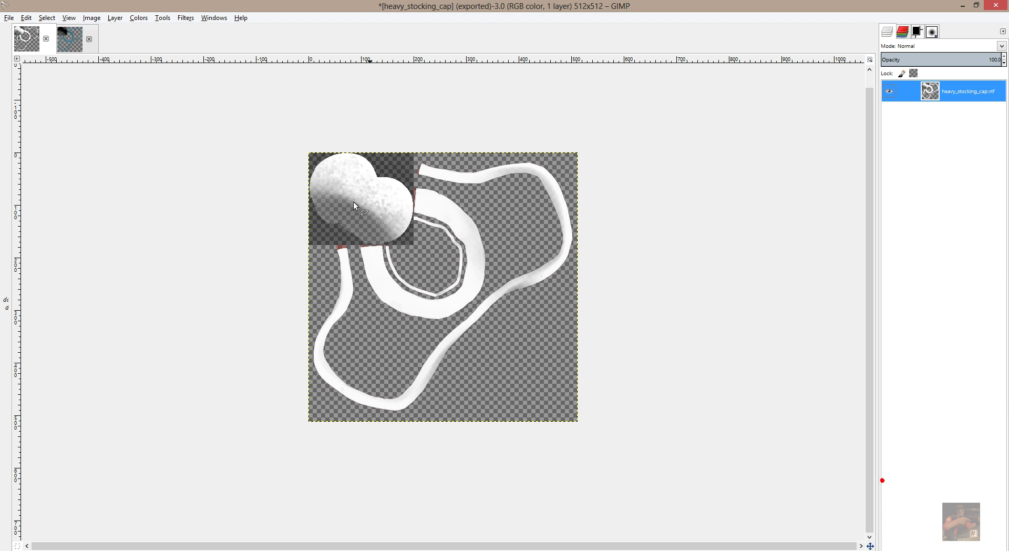
pyautogui.click(46, 39)
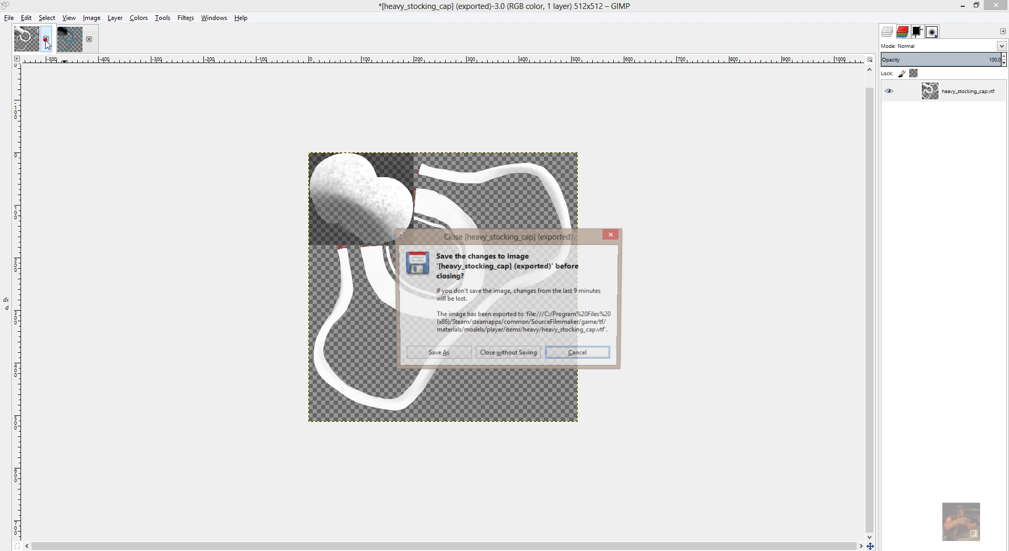
pyautogui.click(507, 359)
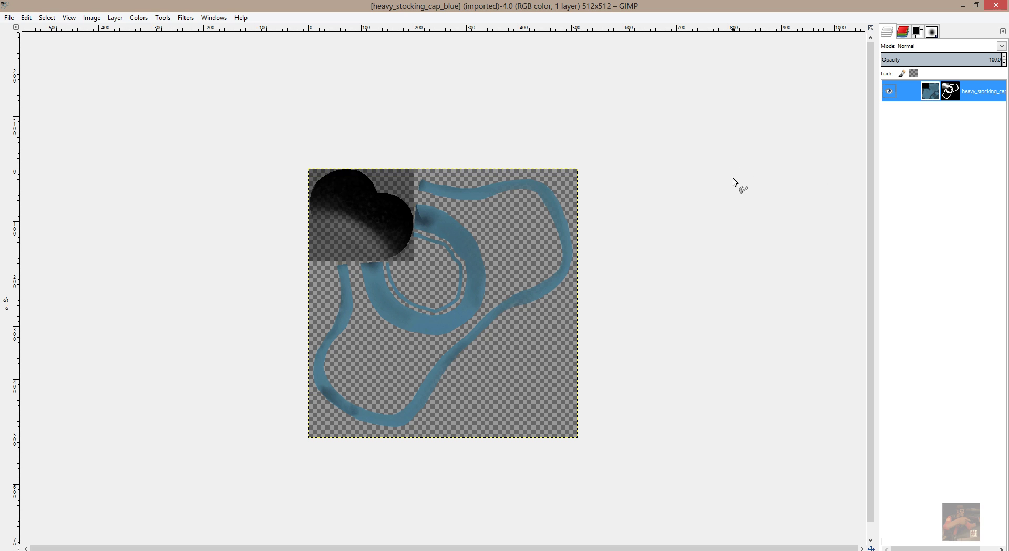
# Step: Disable the blue cap's layer mask, set the mask as the editing target, and show it on the canvas
pyautogui.rightClick(957, 98)
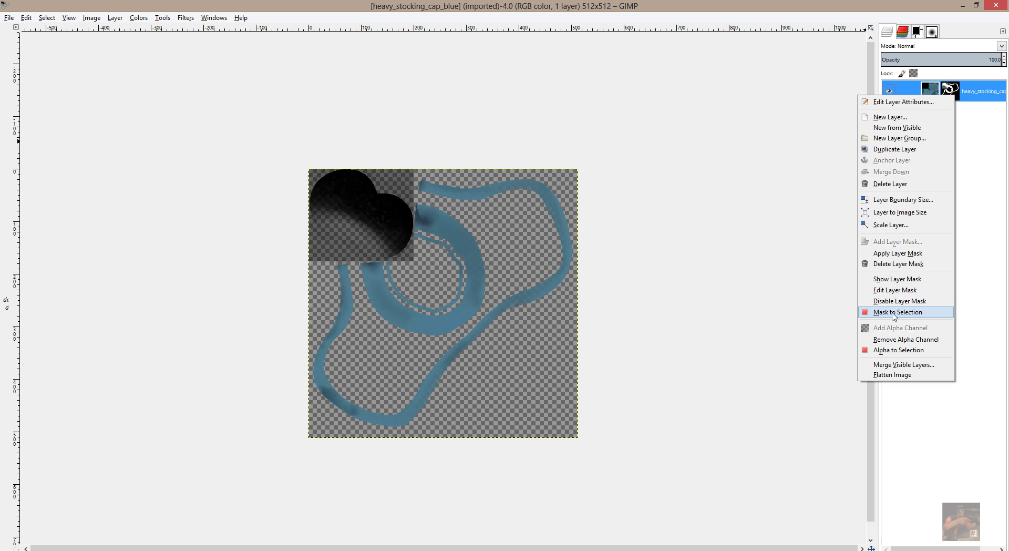
pyautogui.click(893, 302)
pyautogui.rightClick(948, 94)
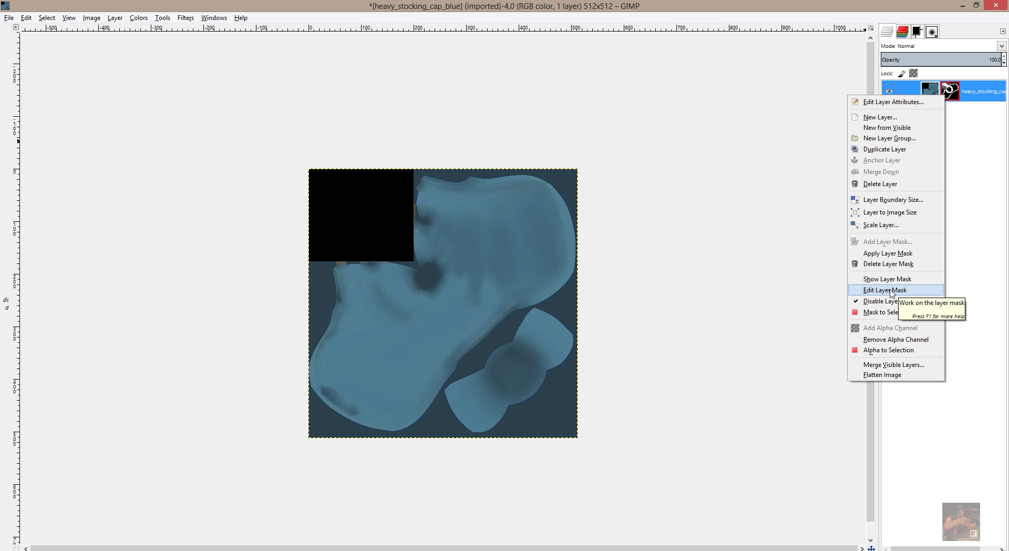
pyautogui.click(891, 291)
pyautogui.rightClick(937, 88)
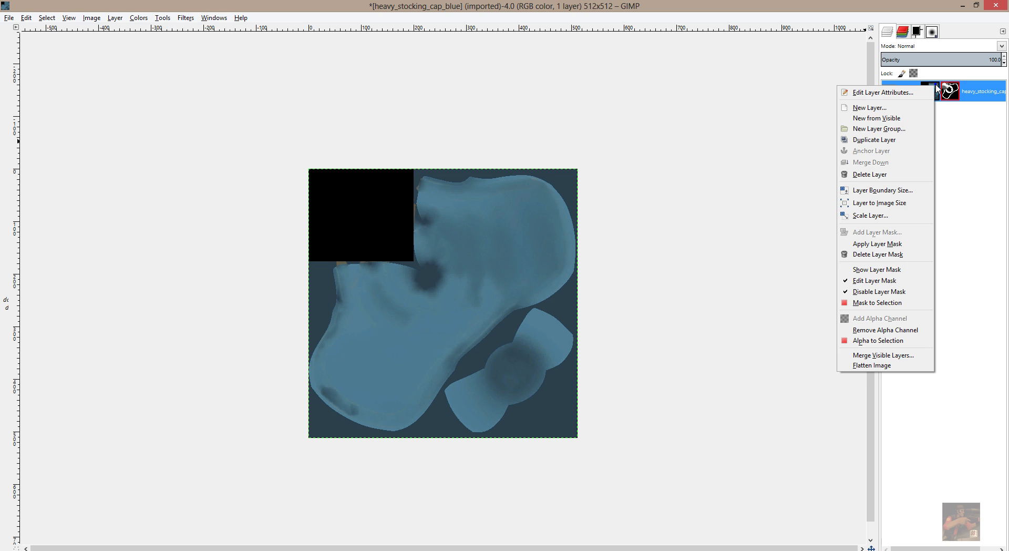
pyautogui.click(882, 272)
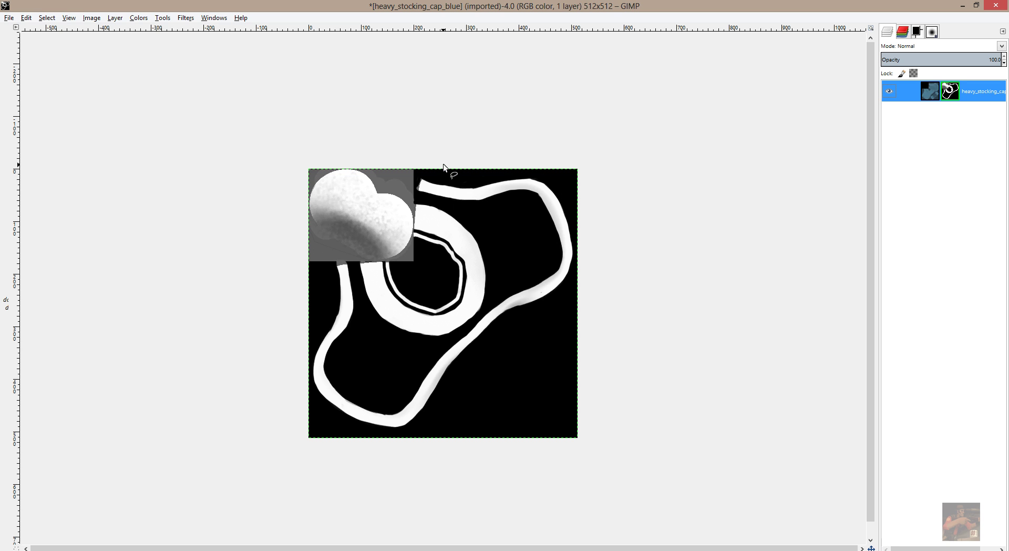
# Step: Select the black areas of the blue cap's mask by colour
pyautogui.rightClick(462, 177)
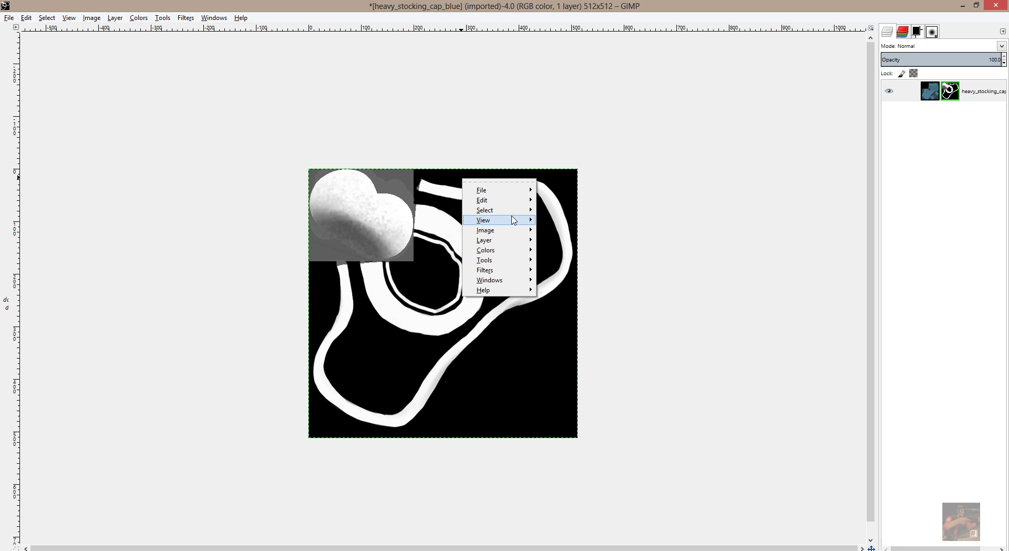
pyautogui.moveTo(512, 213)
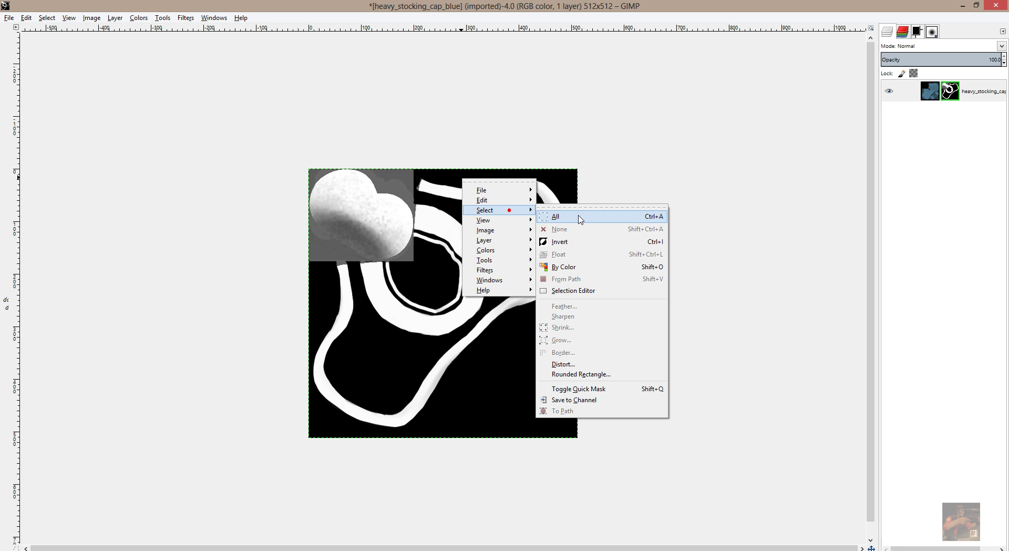
pyautogui.click(576, 266)
pyautogui.click(566, 189)
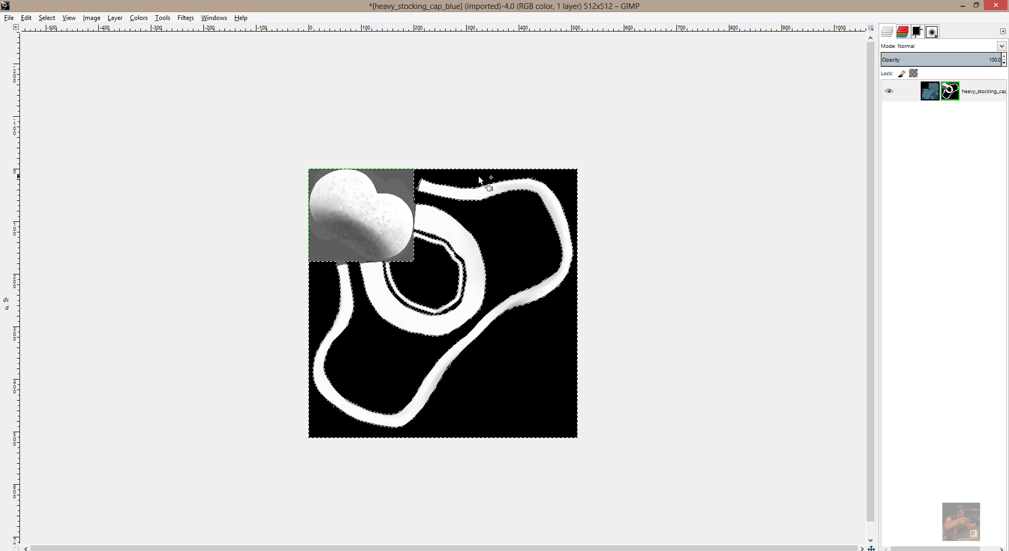
# Step: Add the grey background around the pom-poms to the colour selection and invert it to select the white shapes
pyautogui.keyDown('shift'); pyautogui.click(405, 178); pyautogui.keyUp('shift')
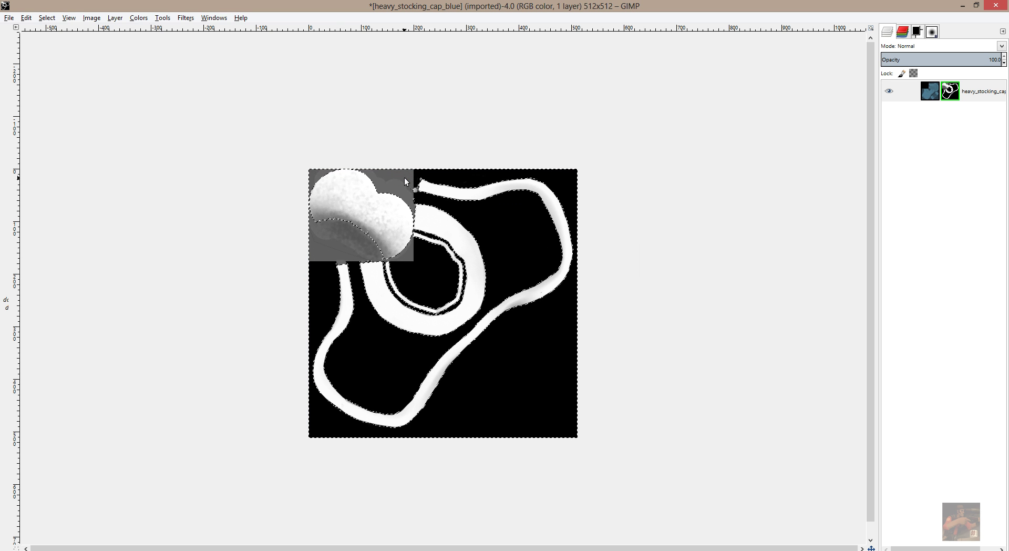
pyautogui.rightClick(459, 178)
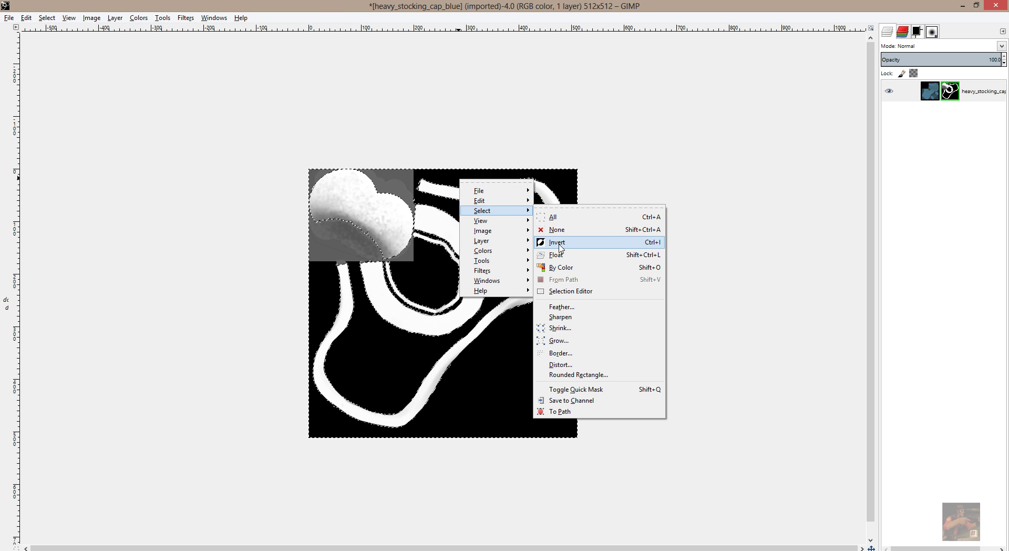
pyautogui.click(560, 245)
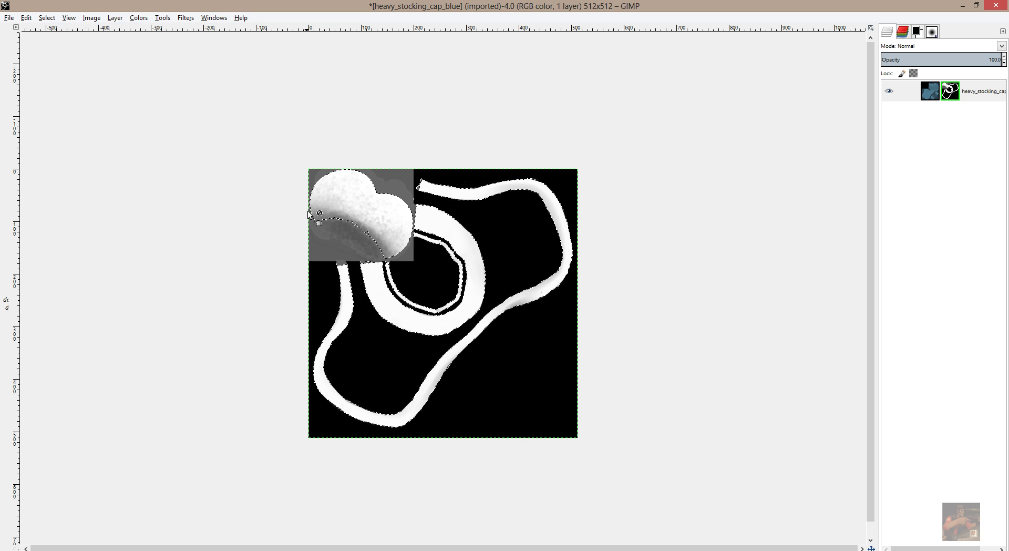
# Step: Add the dark shaded lower part of the pom-poms to the selection by outlining it with Free Select
pyautogui.click(164, 19)
pyautogui.moveTo(214, 34)
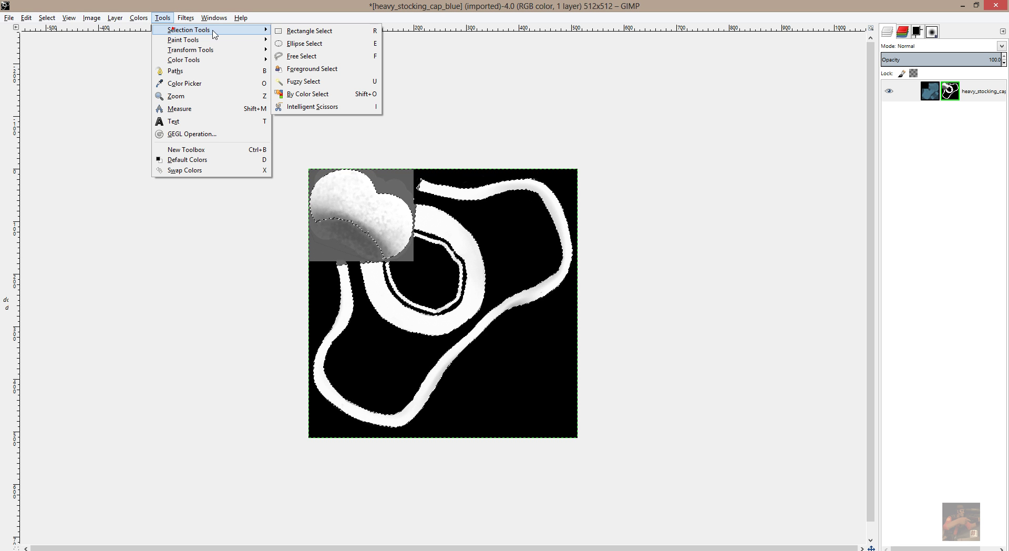
pyautogui.click(310, 56)
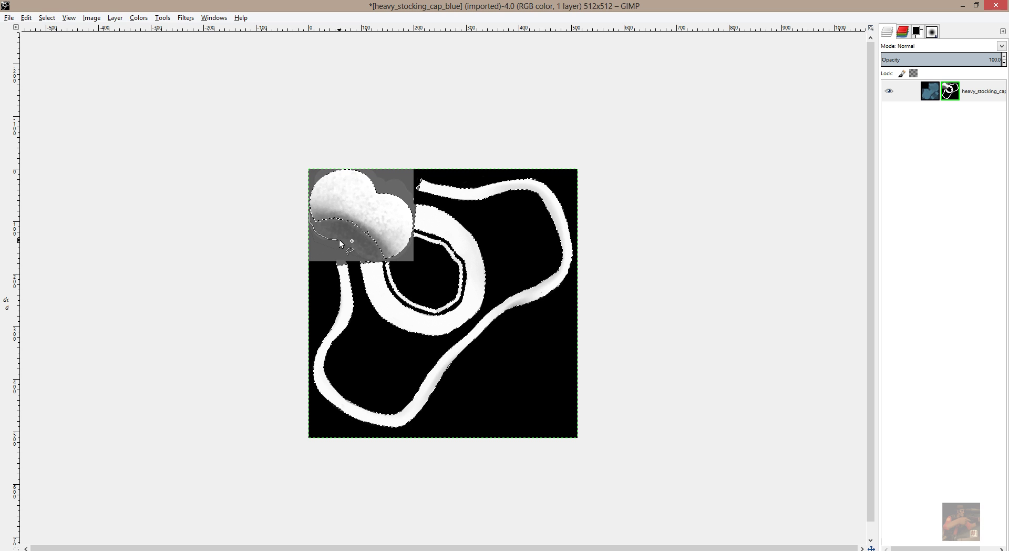
pyautogui.moveTo(361, 259); pyautogui.dragTo(390, 248)
pyautogui.moveTo(370, 217)
pyautogui.mouseDown()
pyautogui.moveTo(334, 205)
pyautogui.moveTo(312, 215)
pyautogui.mouseUp()
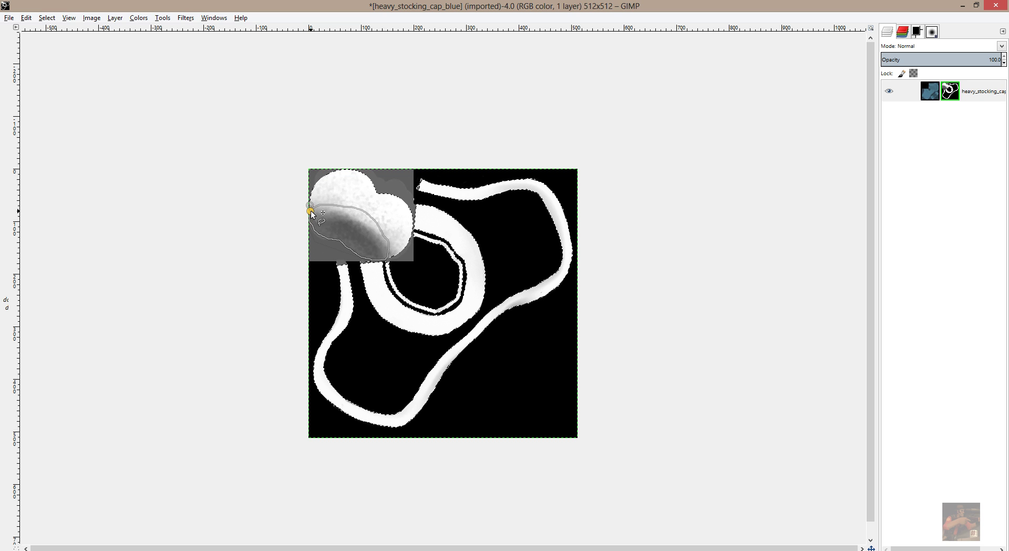
pyautogui.press('Return')
pyautogui.moveTo(310, 208)
pyautogui.mouseDown()
pyautogui.moveTo(368, 208)
pyautogui.moveTo(393, 247)
pyautogui.moveTo(321, 222)
pyautogui.moveTo(399, 271)
pyautogui.moveTo(419, 255)
pyautogui.moveTo(412, 210)
pyautogui.mouseUp()
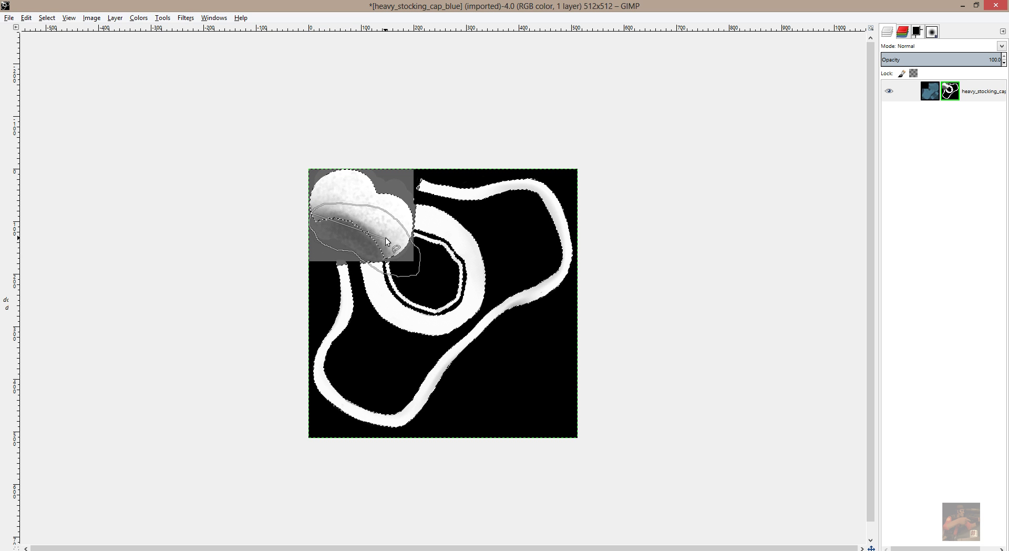
pyautogui.press('Return')
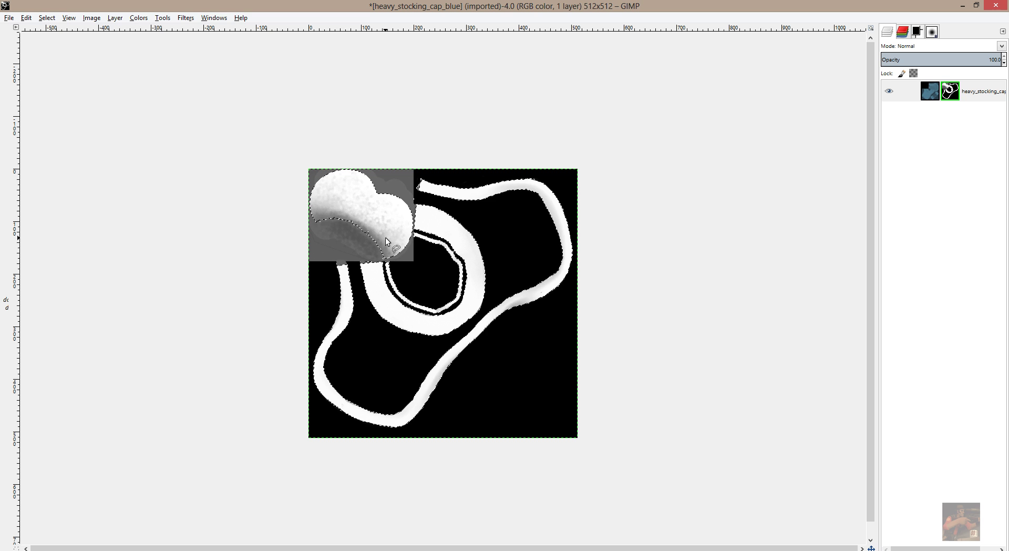
pyautogui.click(309, 209)
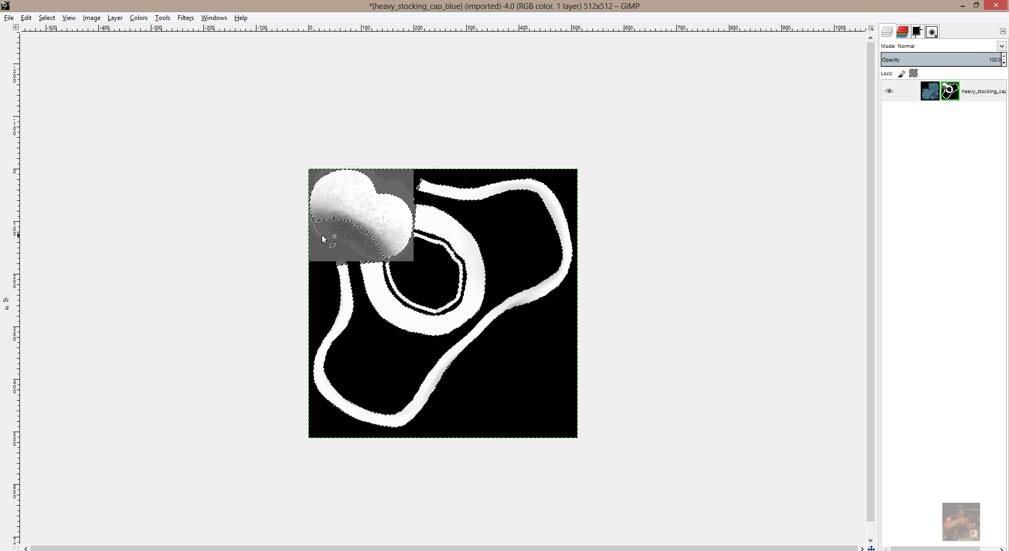
pyautogui.moveTo(336, 239)
pyautogui.mouseDown()
pyautogui.moveTo(376, 262)
pyautogui.moveTo(391, 249)
pyautogui.moveTo(376, 226)
pyautogui.moveTo(311, 211)
pyautogui.mouseUp()
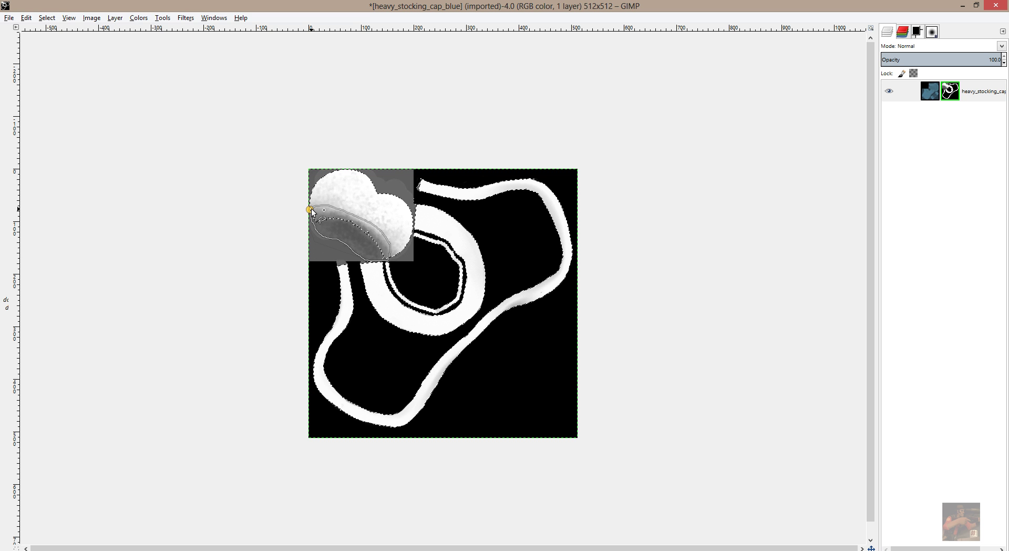
pyautogui.click(310, 211)
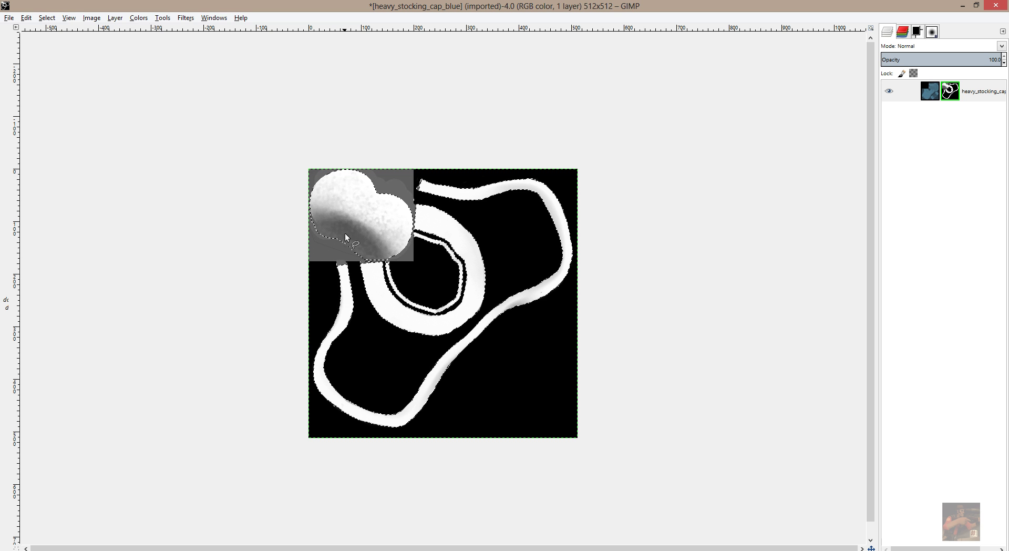
# Step: Copy the selected pom-poms and trim from the layer mask
pyautogui.rightClick(461, 198)
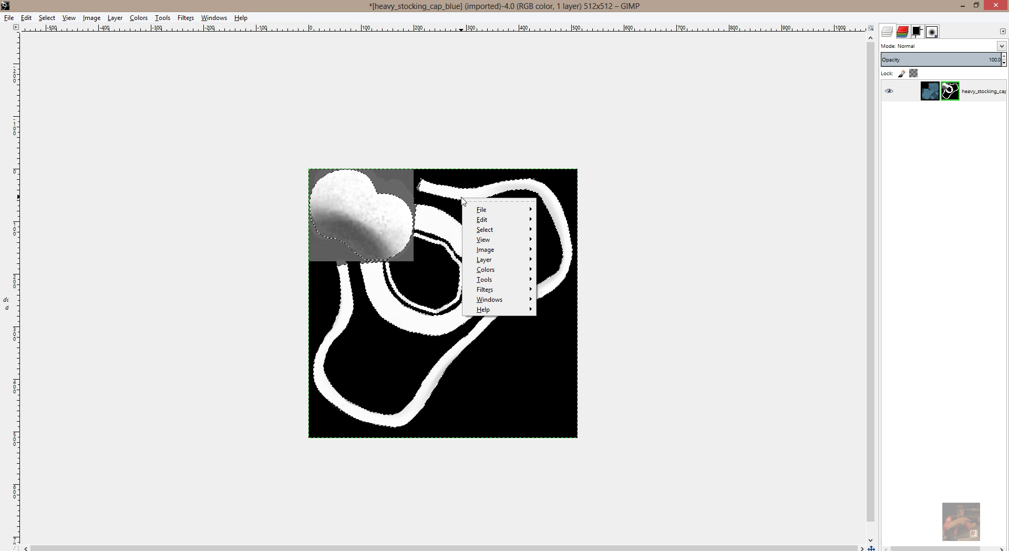
pyautogui.moveTo(495, 219)
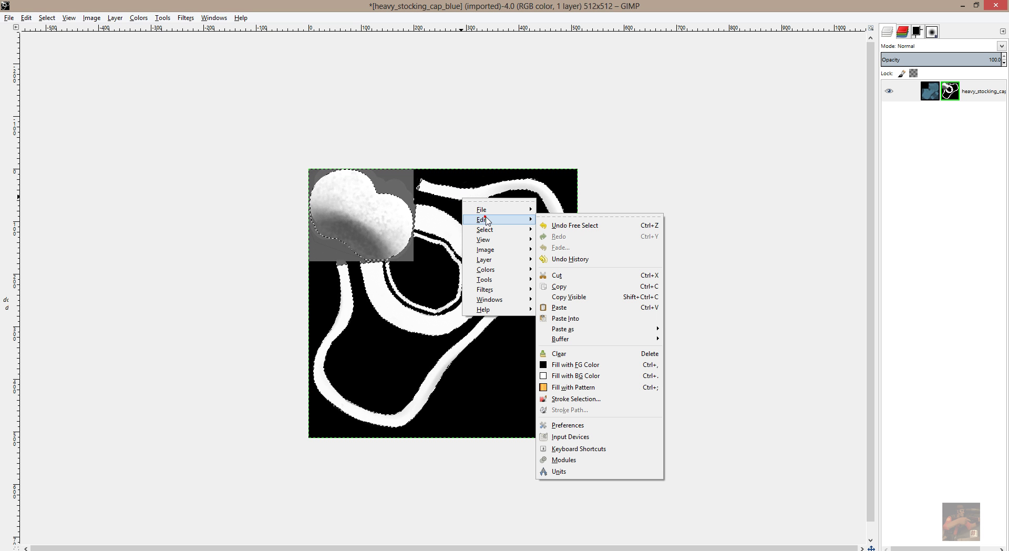
pyautogui.click(587, 286)
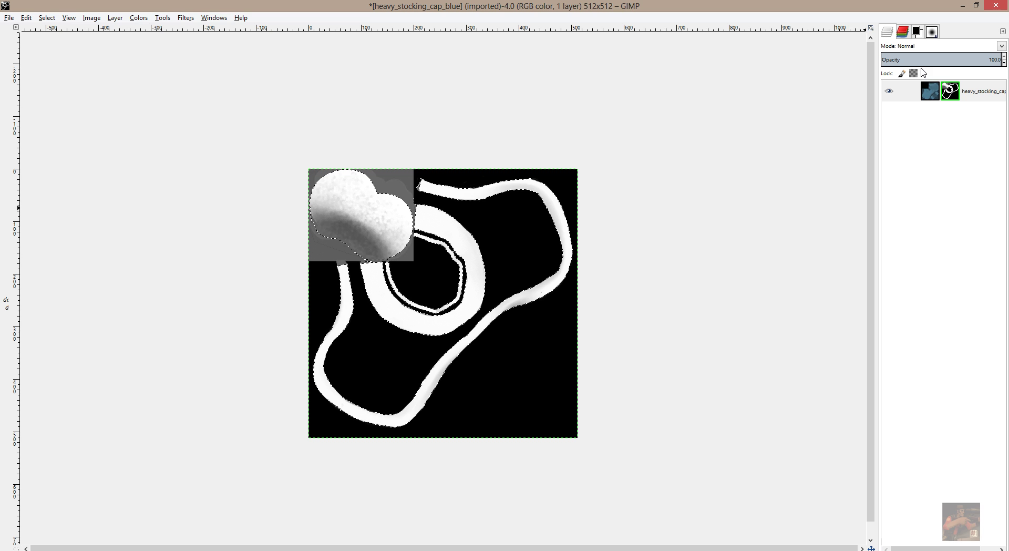
# Step: Hide the blue cap's layer mask and make the layer's colour image the editing target
pyautogui.click(961, 93)
pyautogui.rightClick(962, 93)
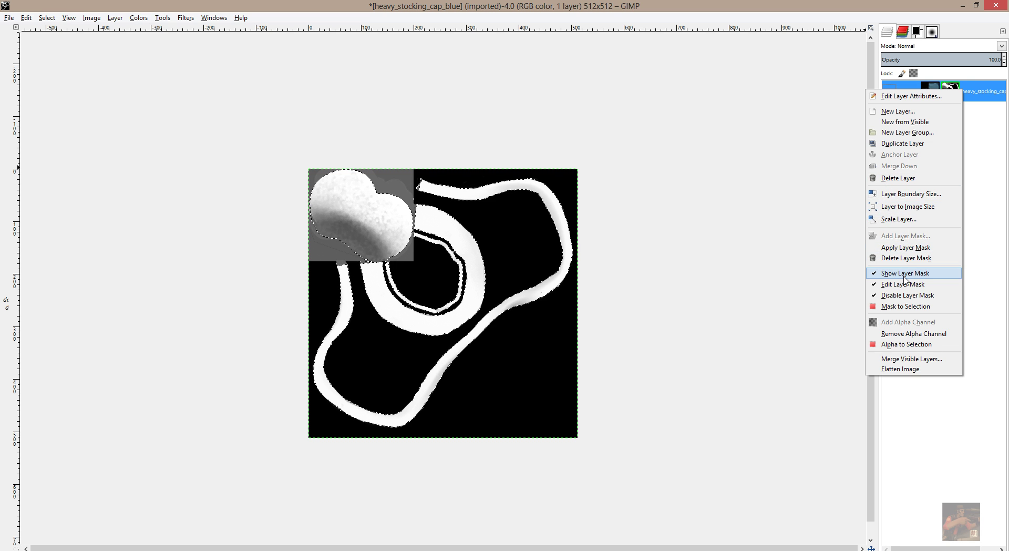
pyautogui.click(904, 273)
pyautogui.rightClick(957, 84)
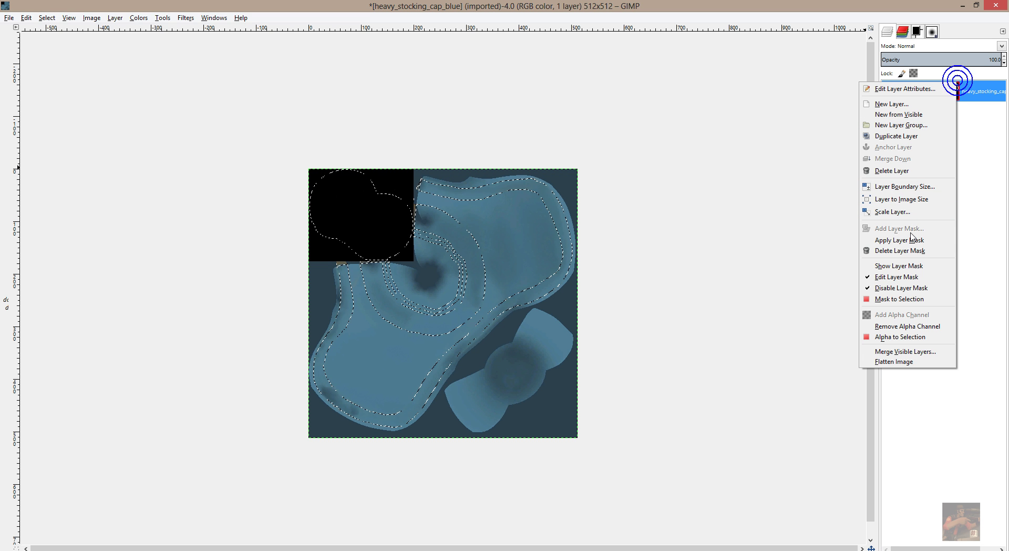
pyautogui.click(904, 278)
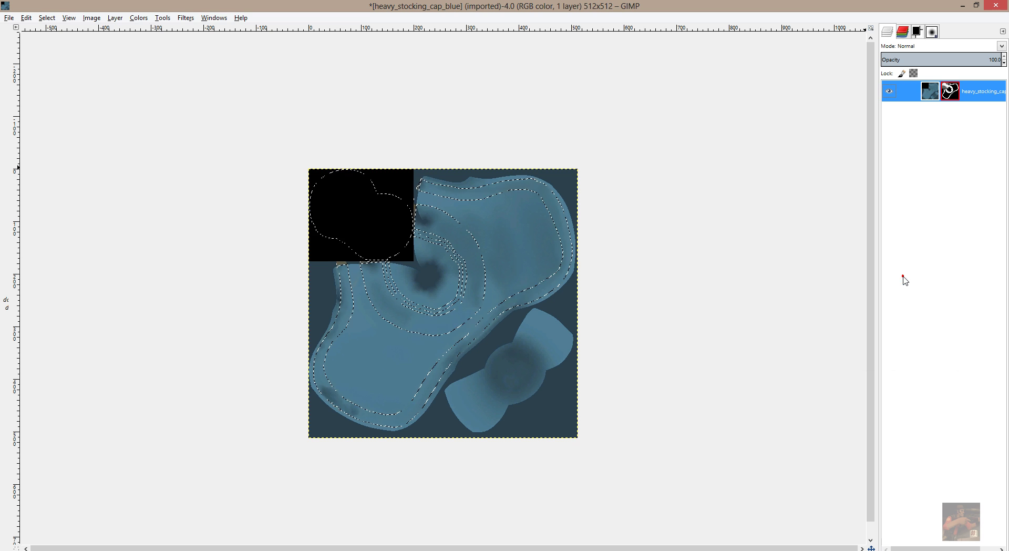
pyautogui.rightClick(971, 94)
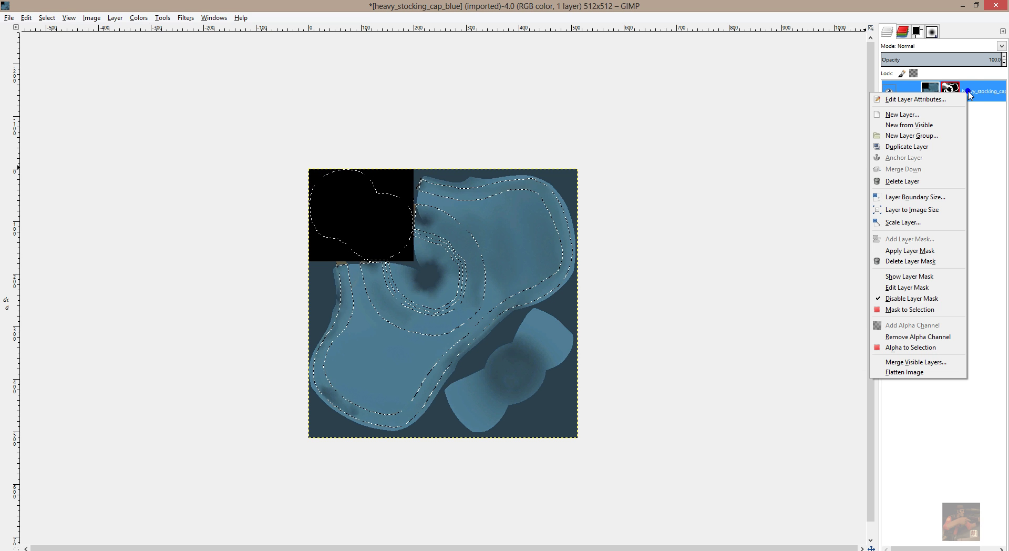
pyautogui.click(478, 217)
# Step: Paste the copied pom-poms and trim onto the blue cap's colour layer and anchor the floating selection
pyautogui.rightClick(478, 215)
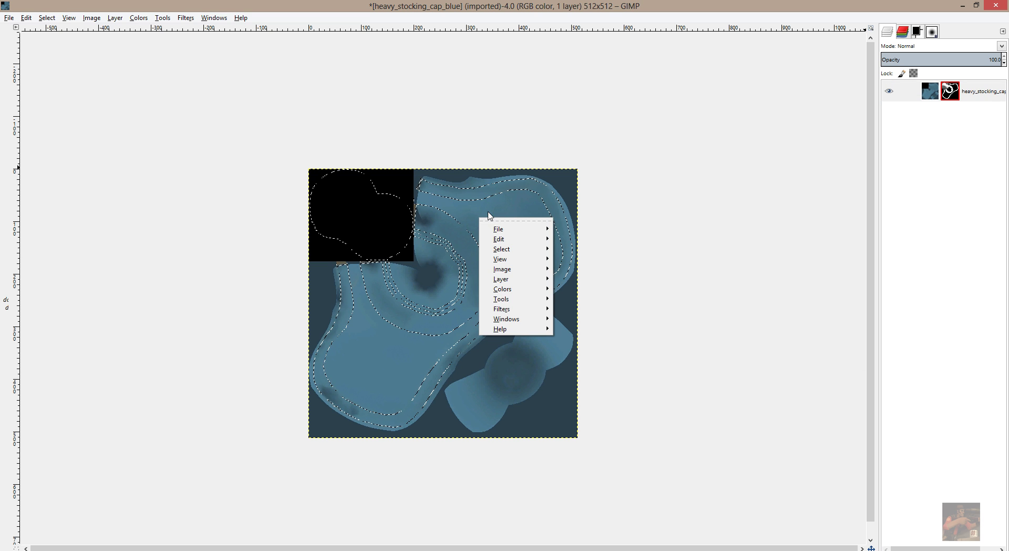
pyautogui.moveTo(506, 240)
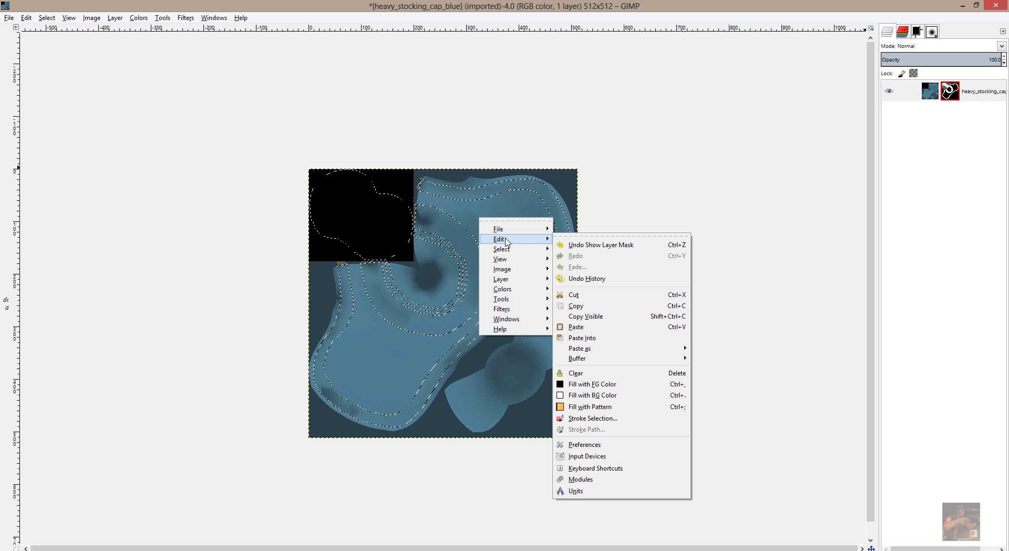
pyautogui.click(602, 327)
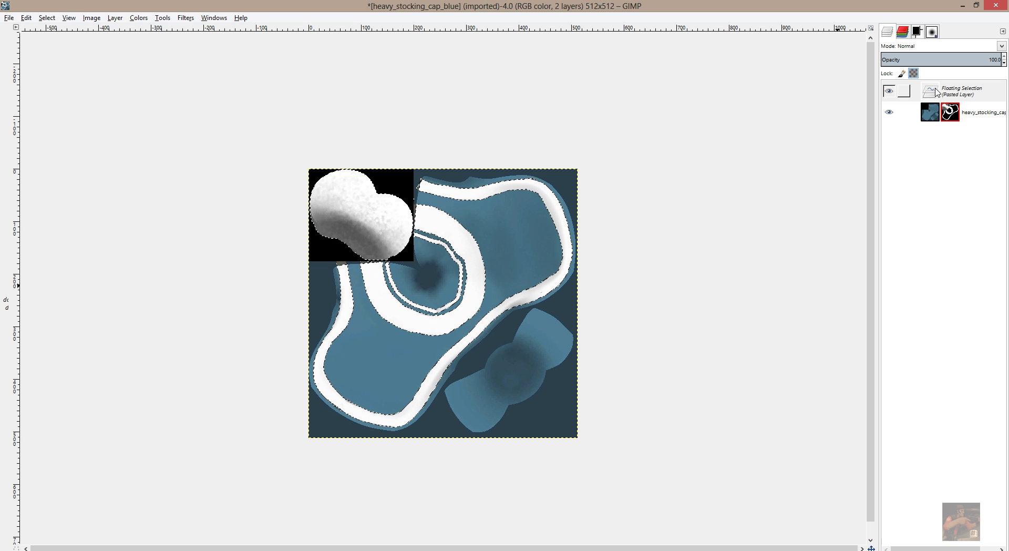
pyautogui.click(954, 94)
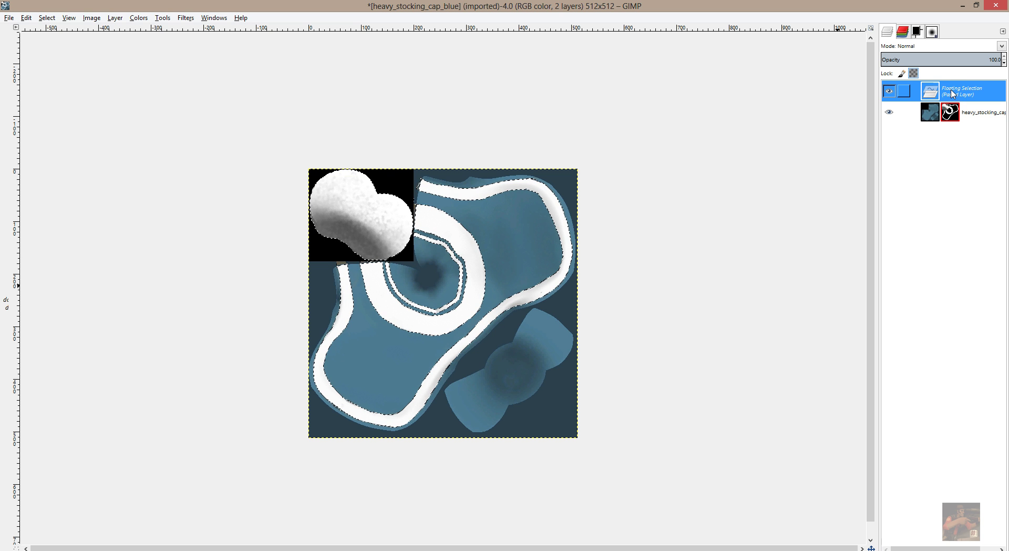
pyautogui.rightClick(954, 94)
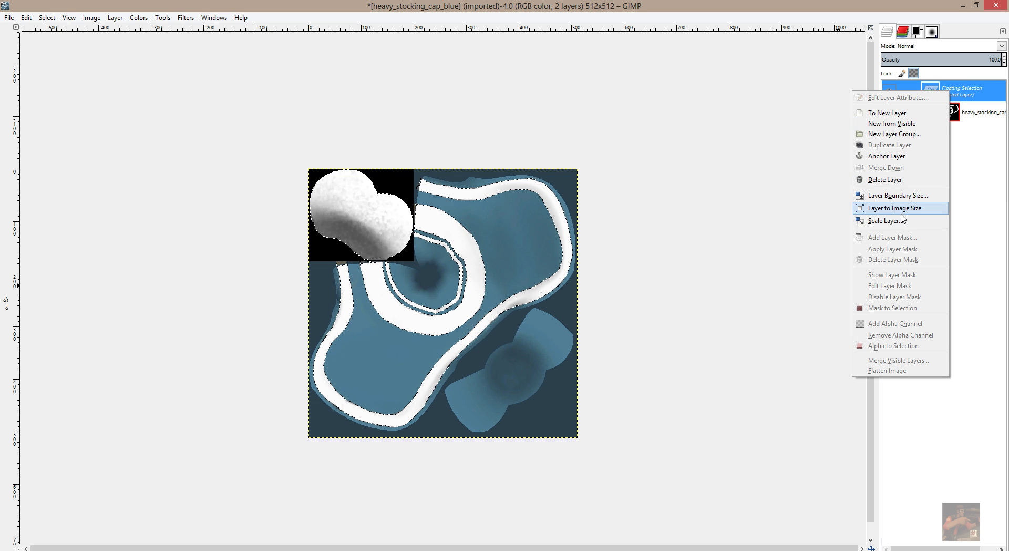
pyautogui.click(893, 157)
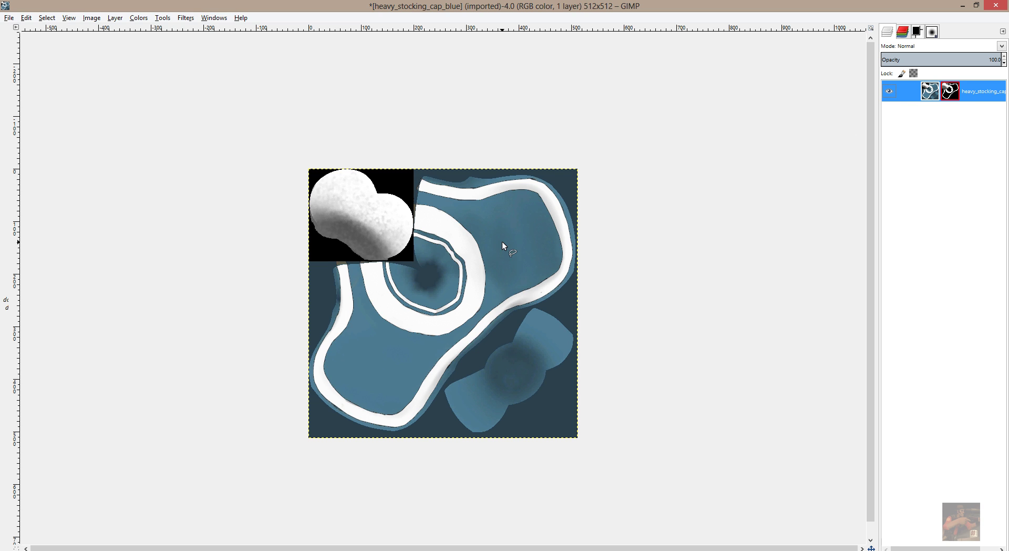
# Step: Re-enable the blue cap's layer mask and apply it to the layer
pyautogui.rightClick(959, 91)
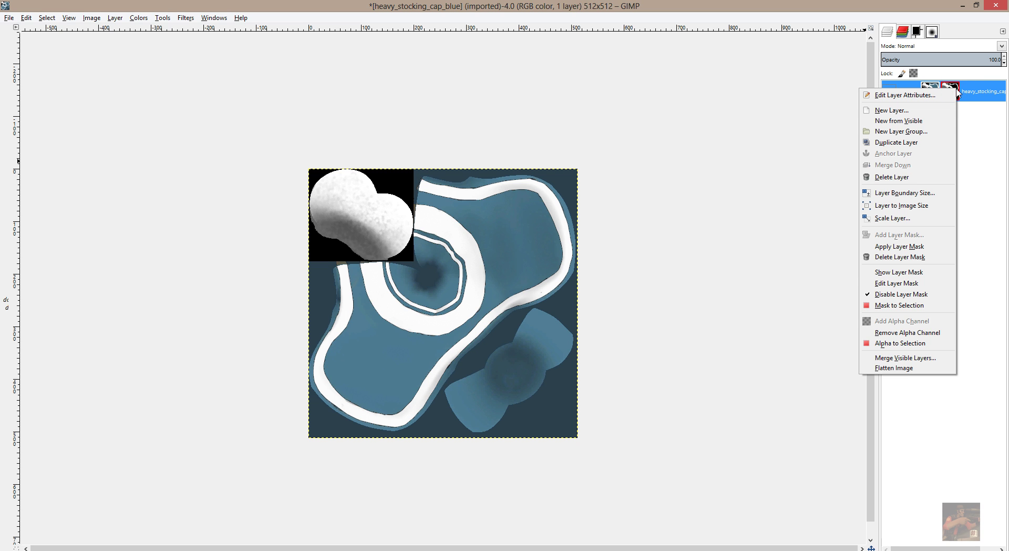
pyautogui.click(901, 294)
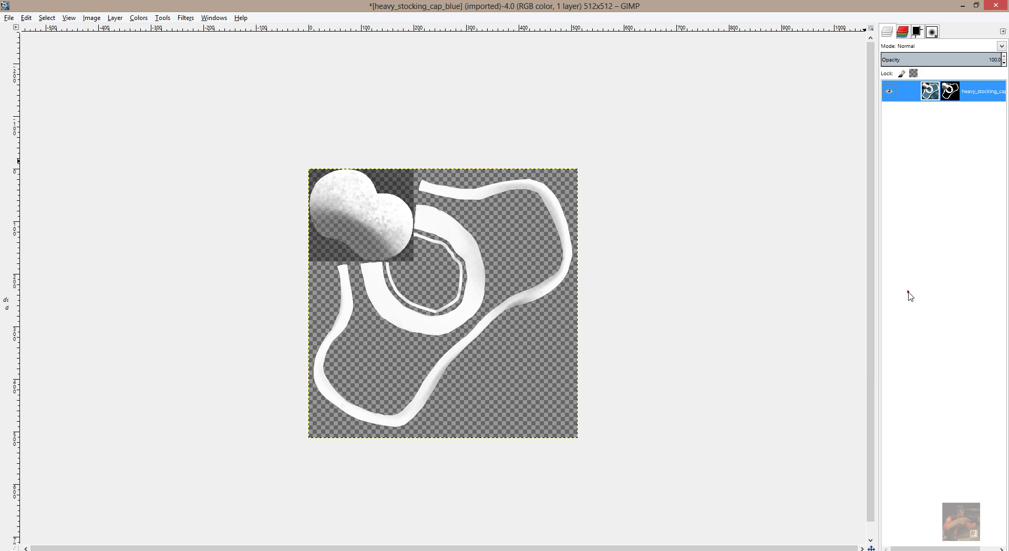
pyautogui.rightClick(970, 94)
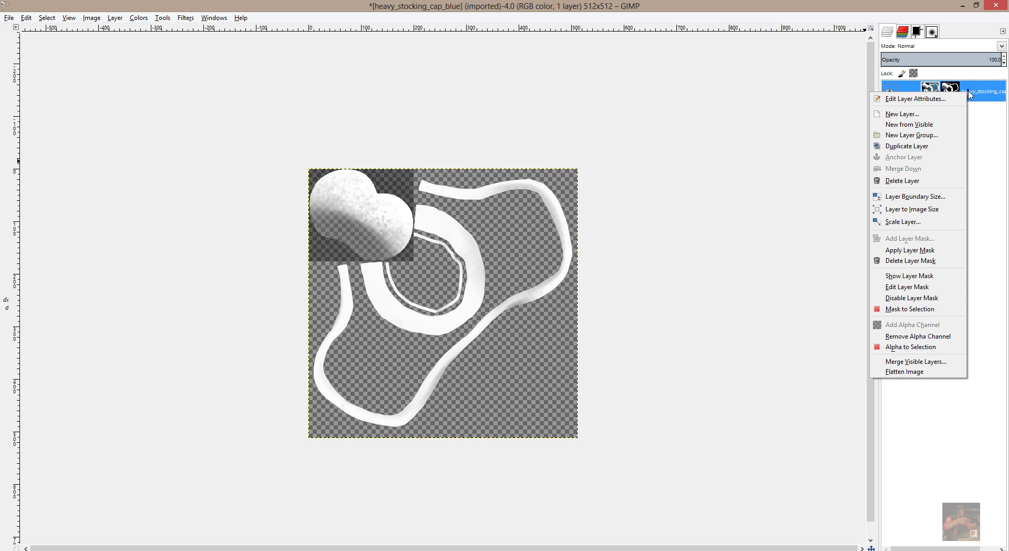
pyautogui.click(915, 250)
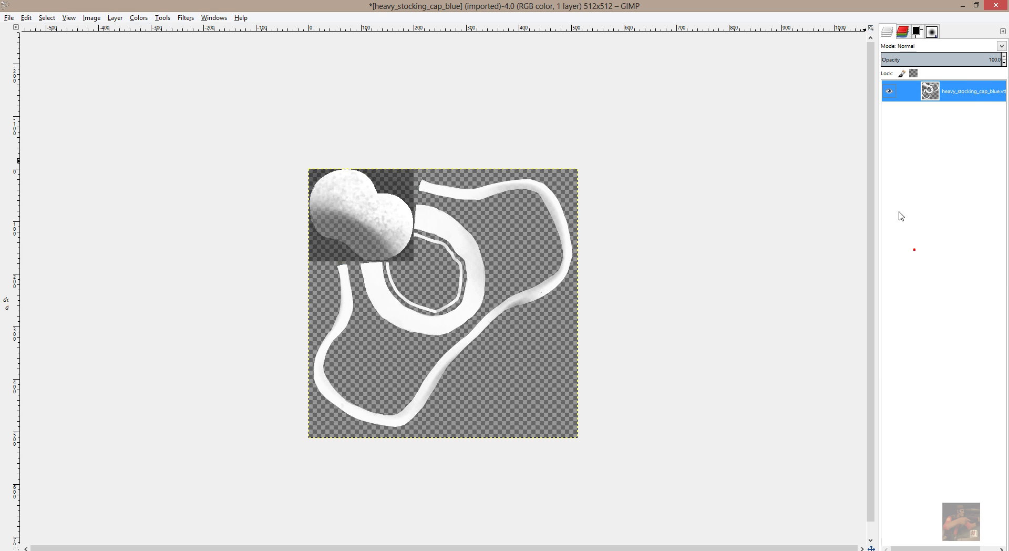
# Step: Export the image over heavy_stocking_cap_blue.vtf as VTF version 7.2, keeping compression, alpha and mipmaps enabled
pyautogui.click(10, 17)
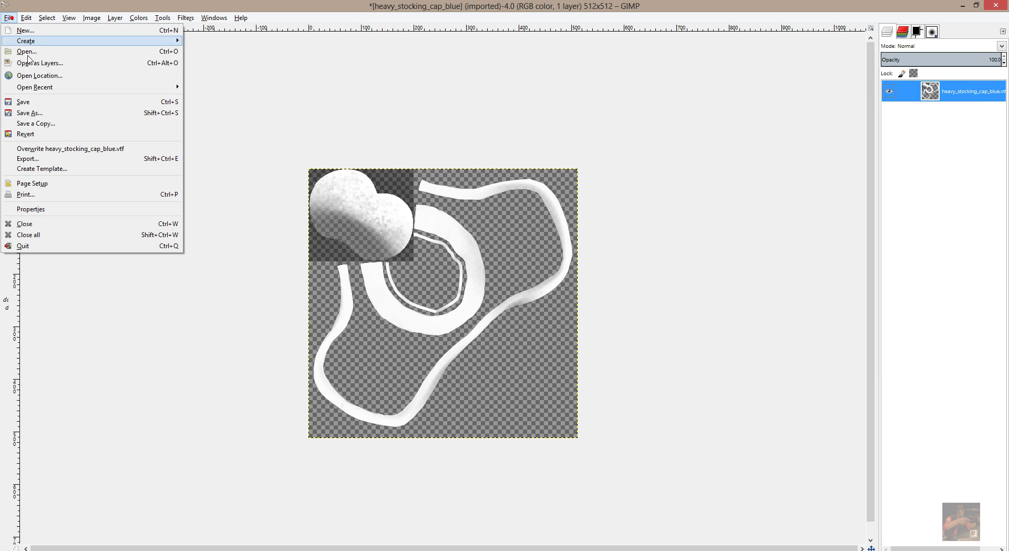
pyautogui.click(36, 155)
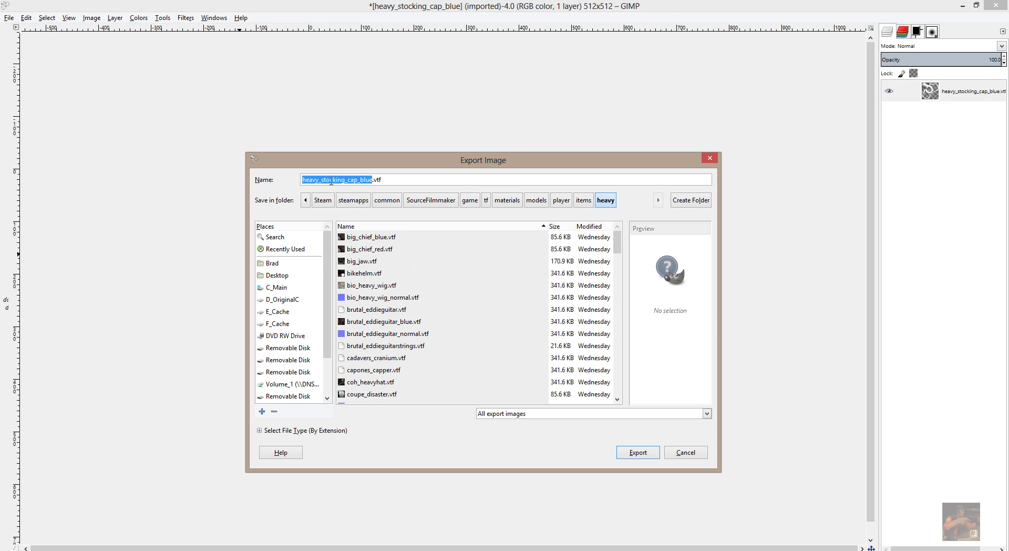
pyautogui.click(636, 452)
pyautogui.click(520, 360)
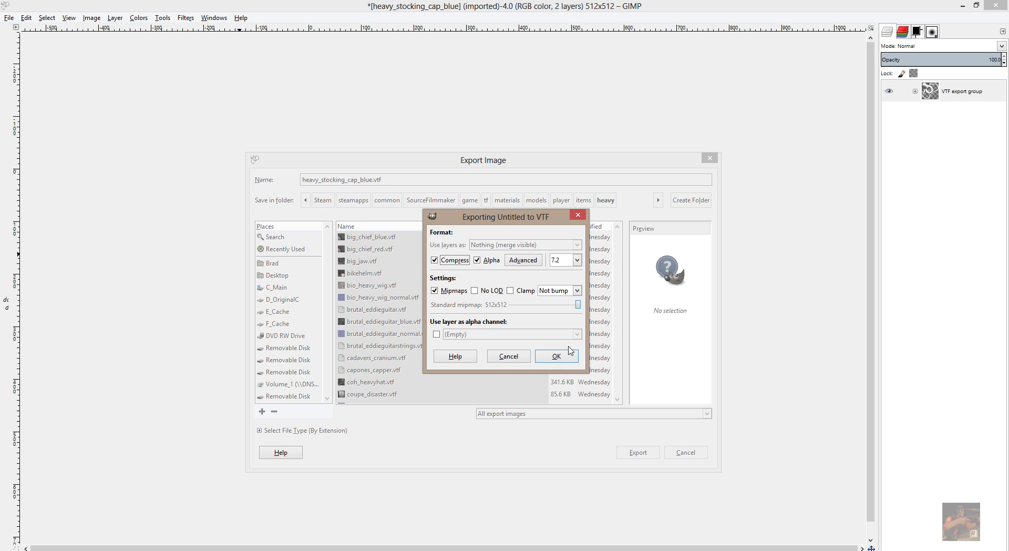
pyautogui.click(555, 357)
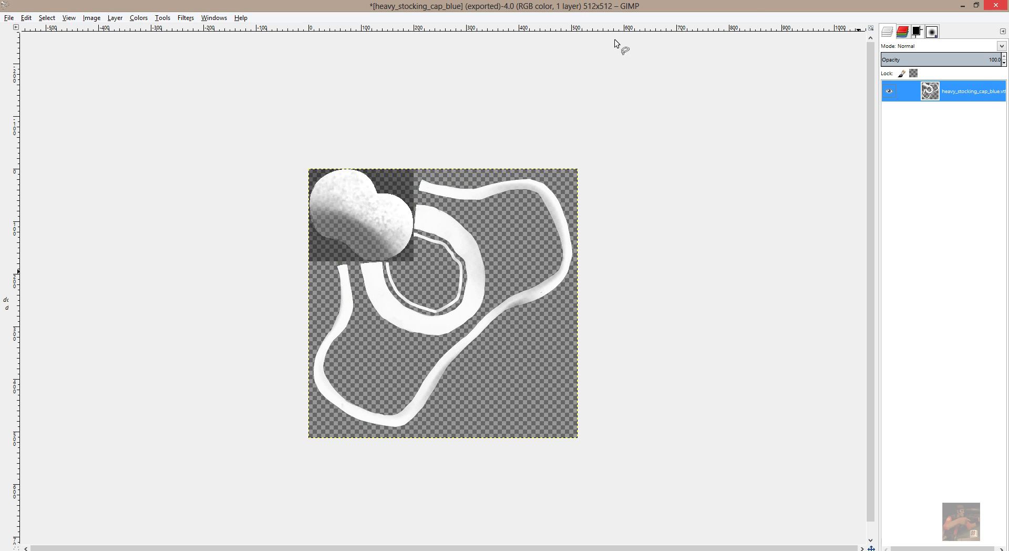
# Step: Switch to Source Filmmaker, leaving the exported blue cap image open
pyautogui.click(998, 7)
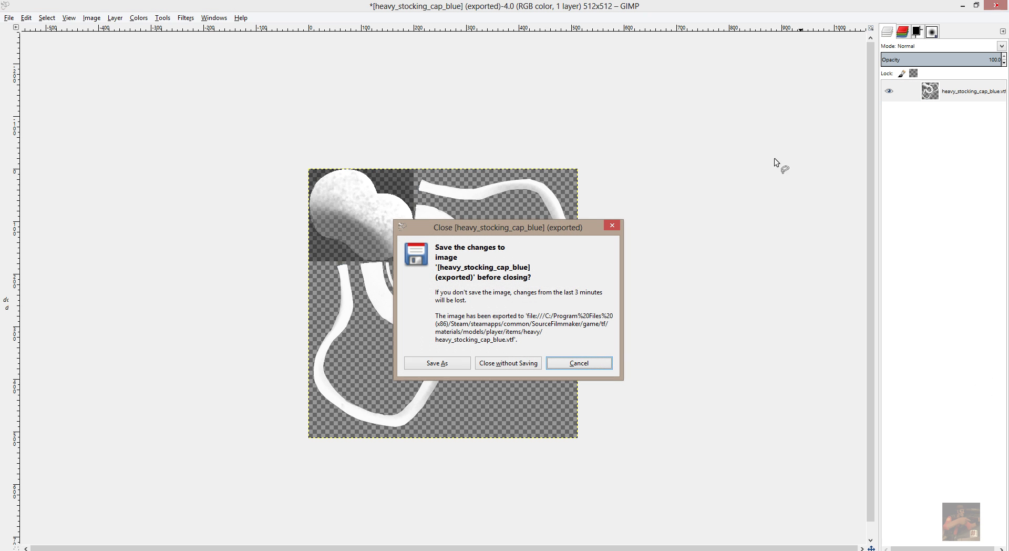
pyautogui.press('Escape')
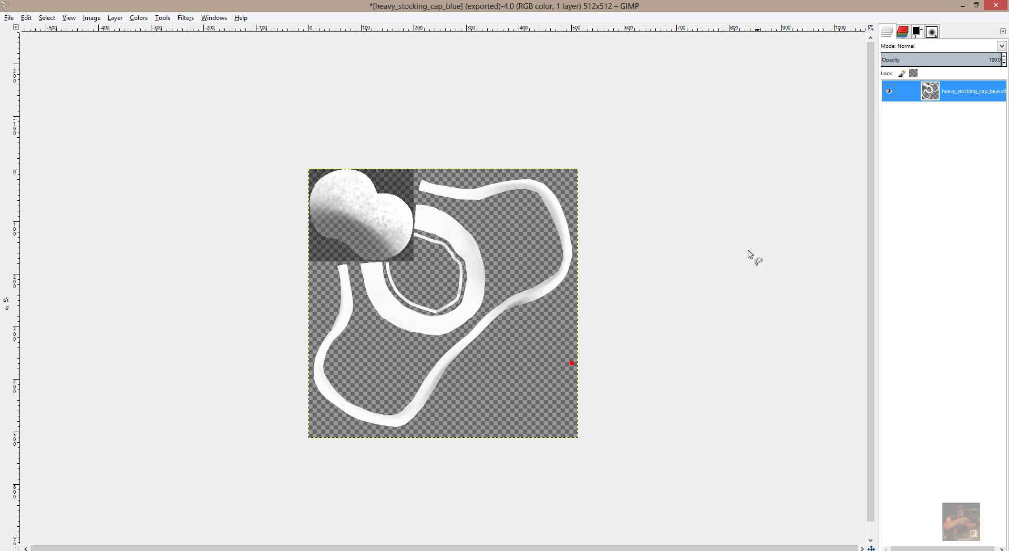
pyautogui.hotkey('alt', 'Tab')
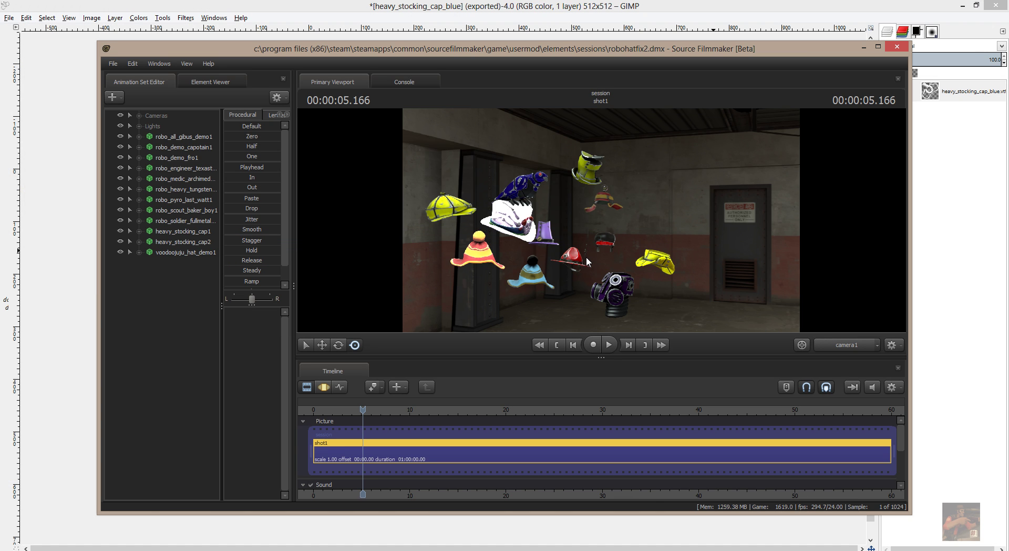
# Step: Run mat_reloadallmaterials in the console and move the viewport's playhead to about 10.9 seconds to refresh the hats
pyautogui.click(404, 82)
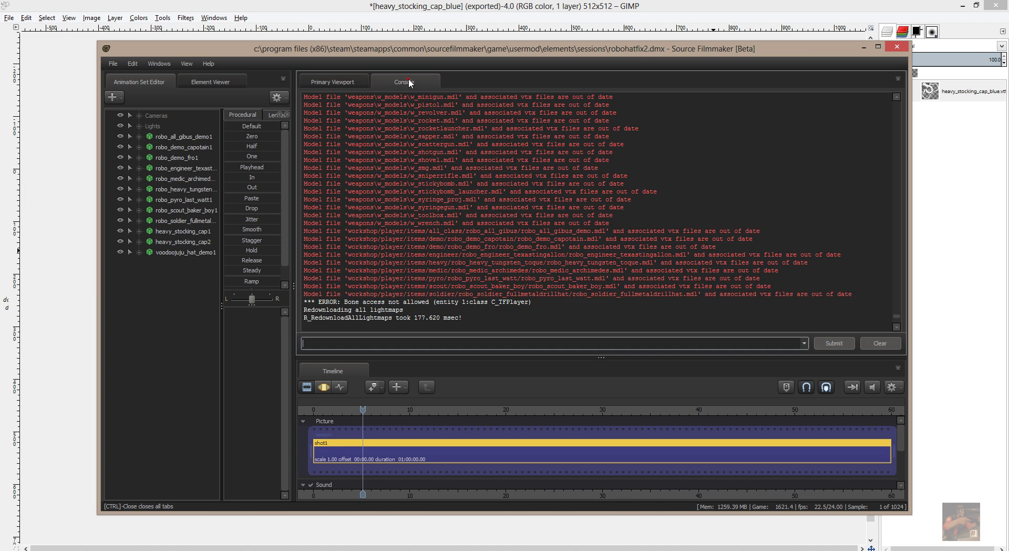
pyautogui.click(331, 341)
pyautogui.write('mat_reloadallmaterials')
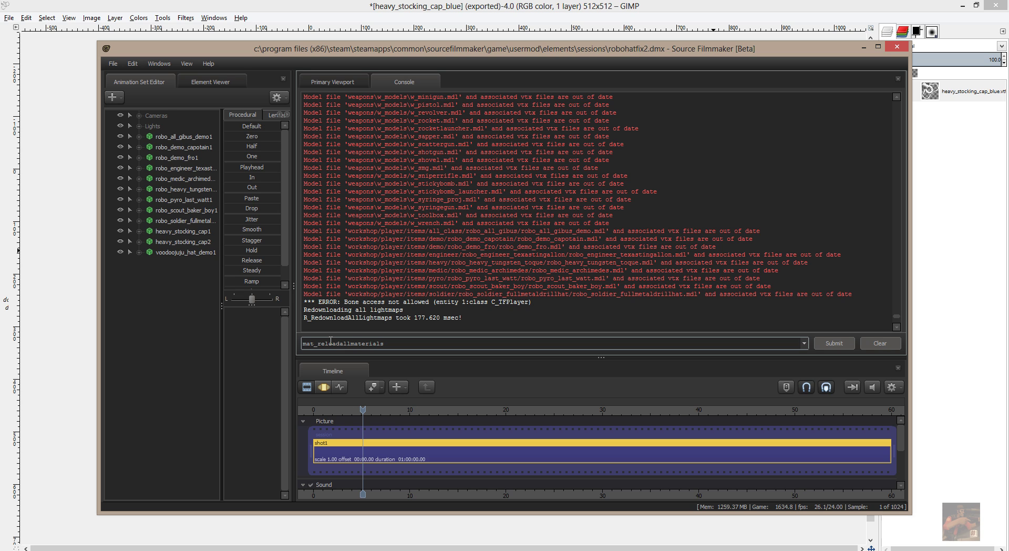
pyautogui.press('Return')
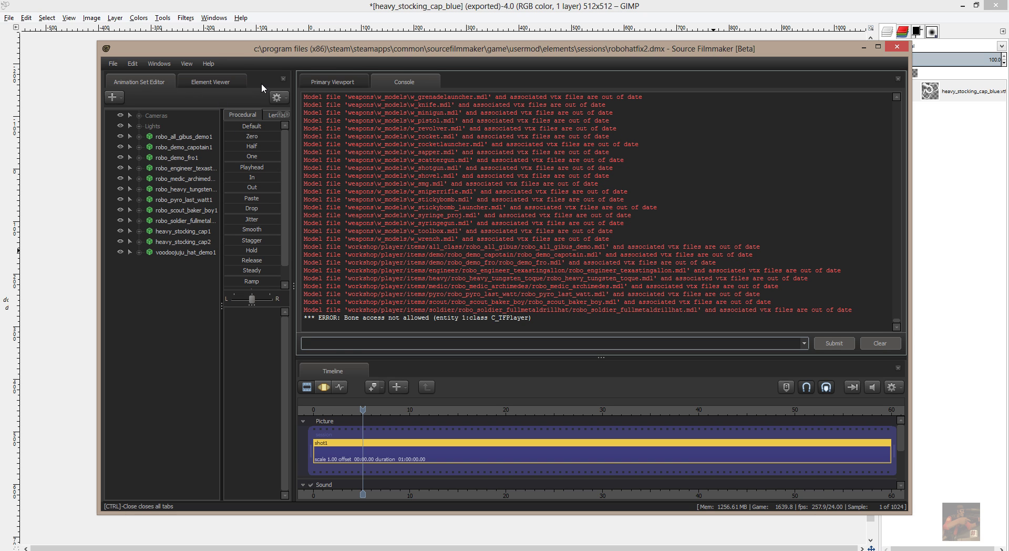
pyautogui.click(339, 86)
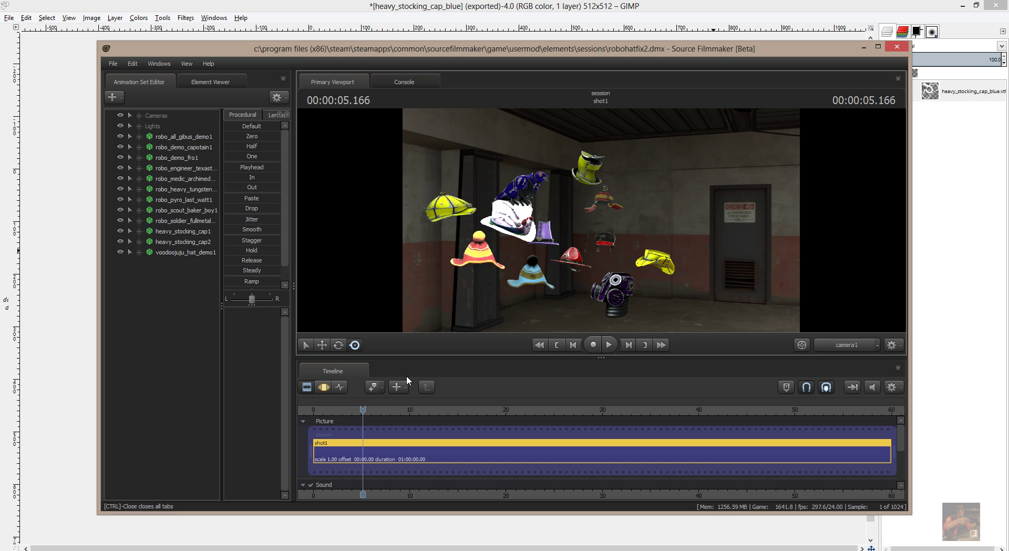
pyautogui.moveTo(363, 409); pyautogui.dragTo(418, 410)
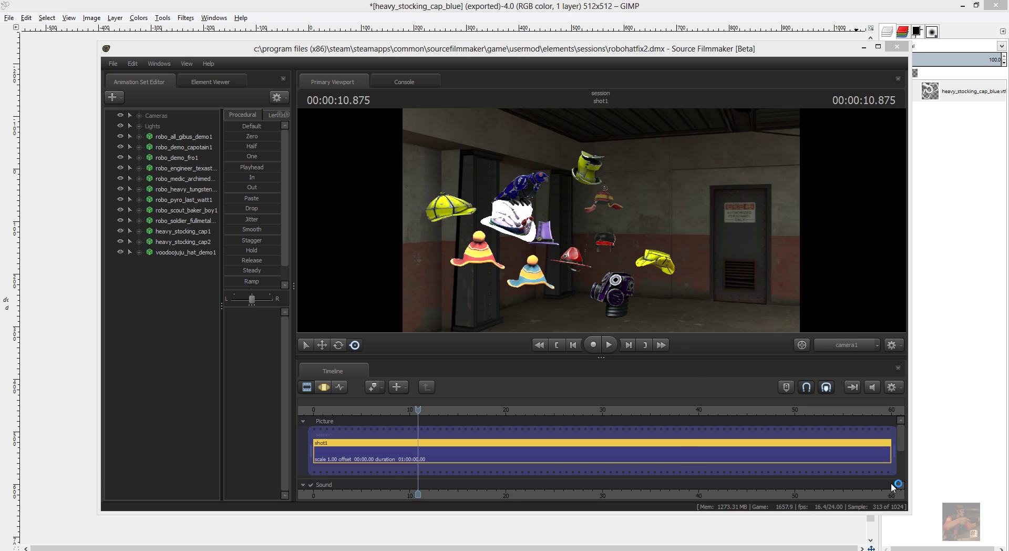
# Step: Switch to Notepad++, close robo_soldier_fullmetaldrillhat.vmt and bring up the dialog for opening files
pyautogui.hotkey('alt', 'Tab')
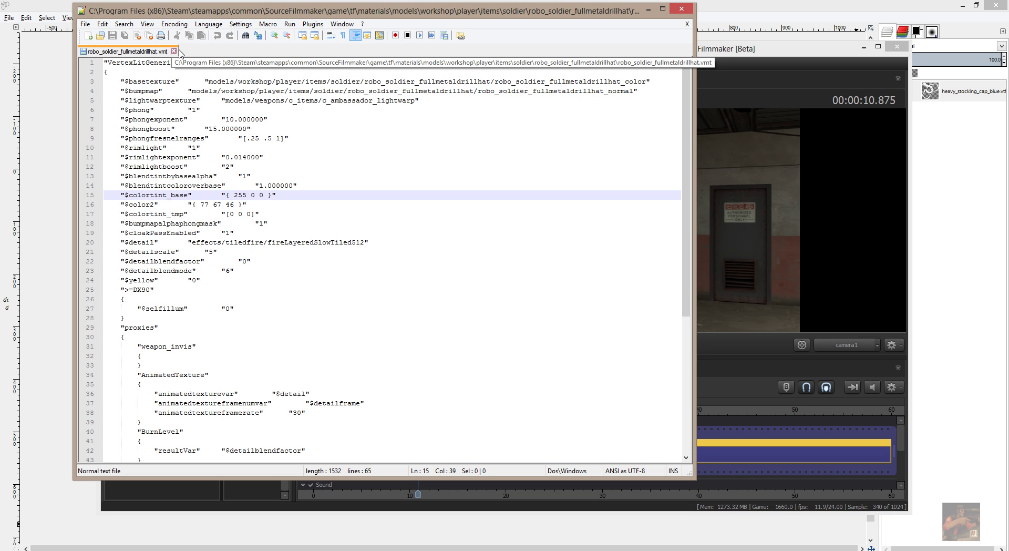
pyautogui.click(174, 51)
pyautogui.click(84, 23)
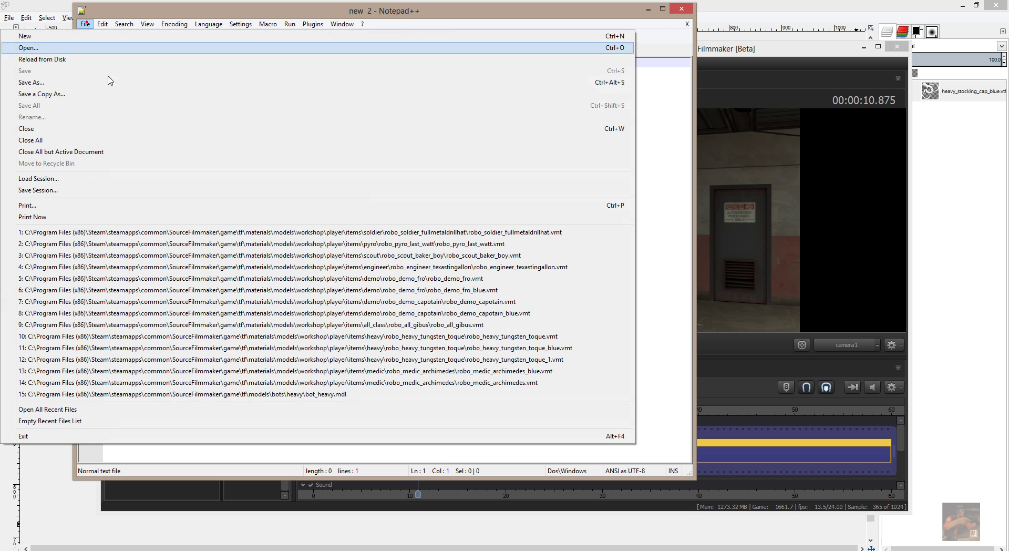
pyautogui.click(37, 49)
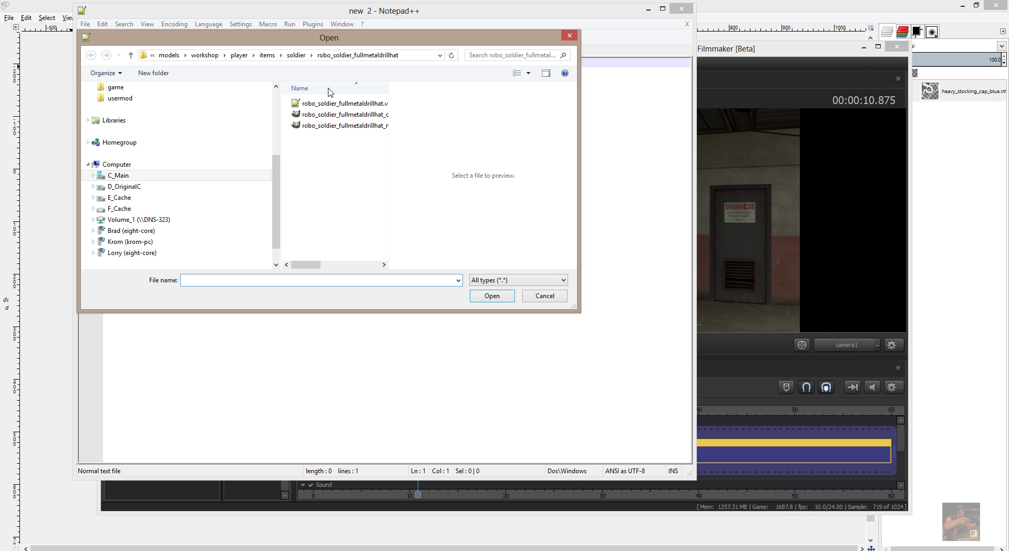
# Step: Browse to the tf/materials/models/player/items/heavy folder for the file to open
pyautogui.click(296, 55)
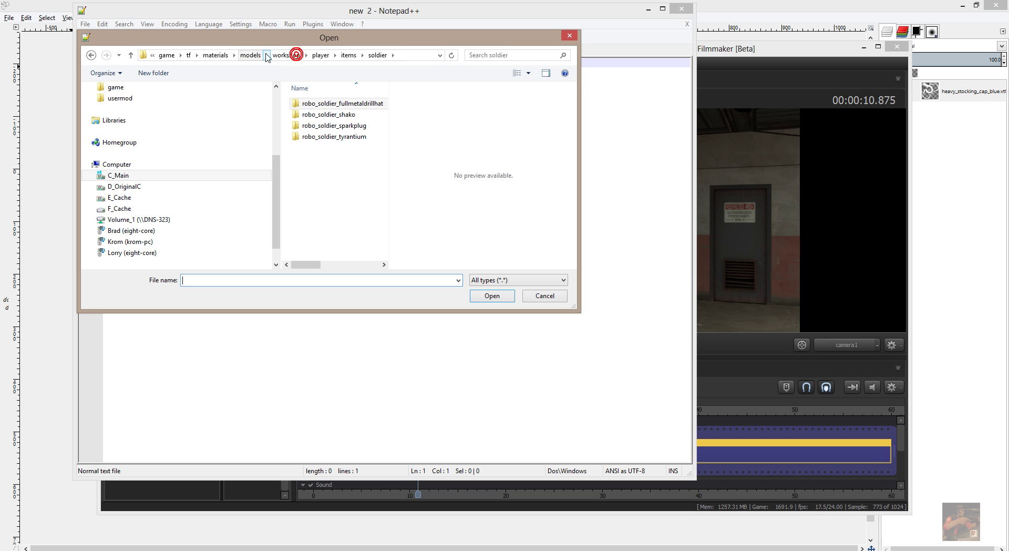
pyautogui.click(214, 55)
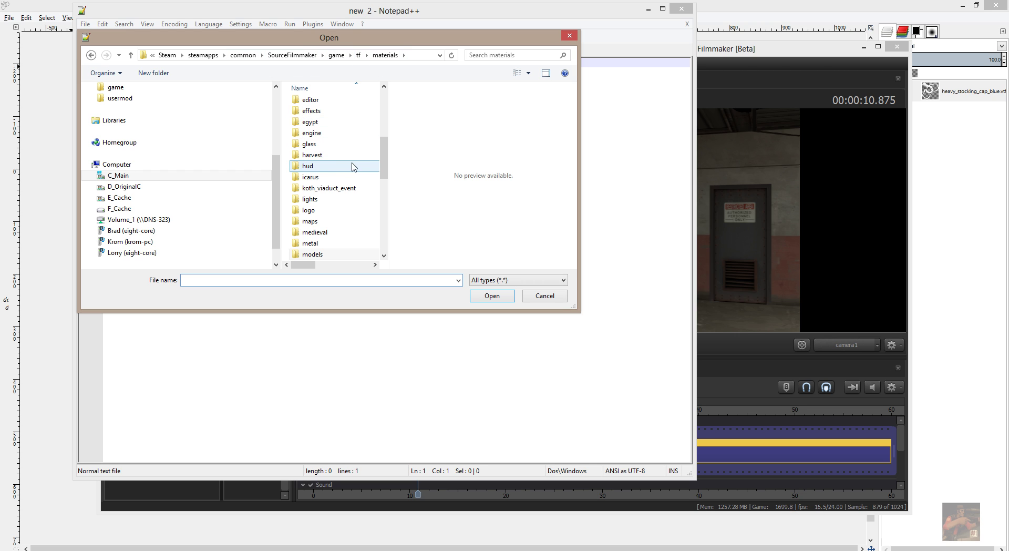
pyautogui.doubleClick(317, 255)
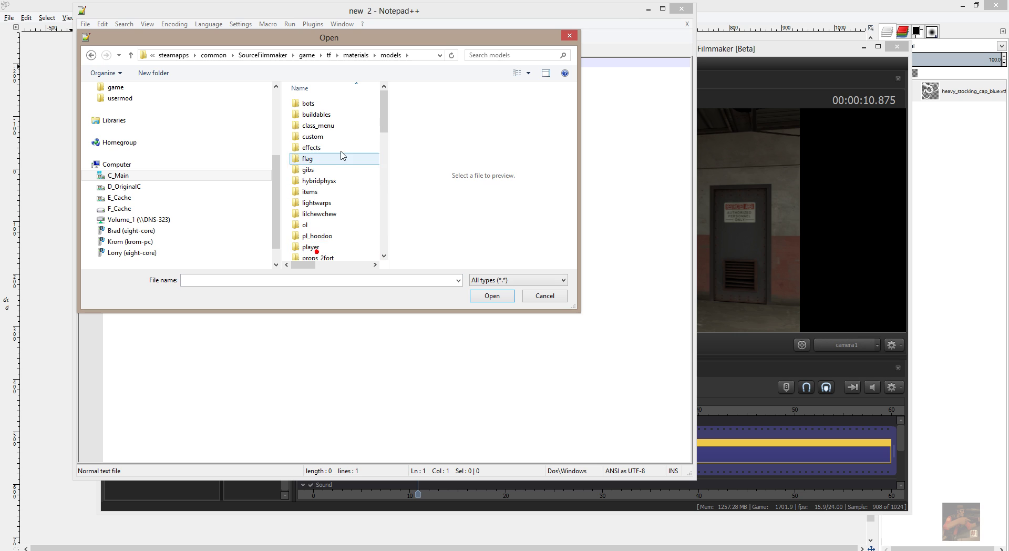
pyautogui.doubleClick(318, 247)
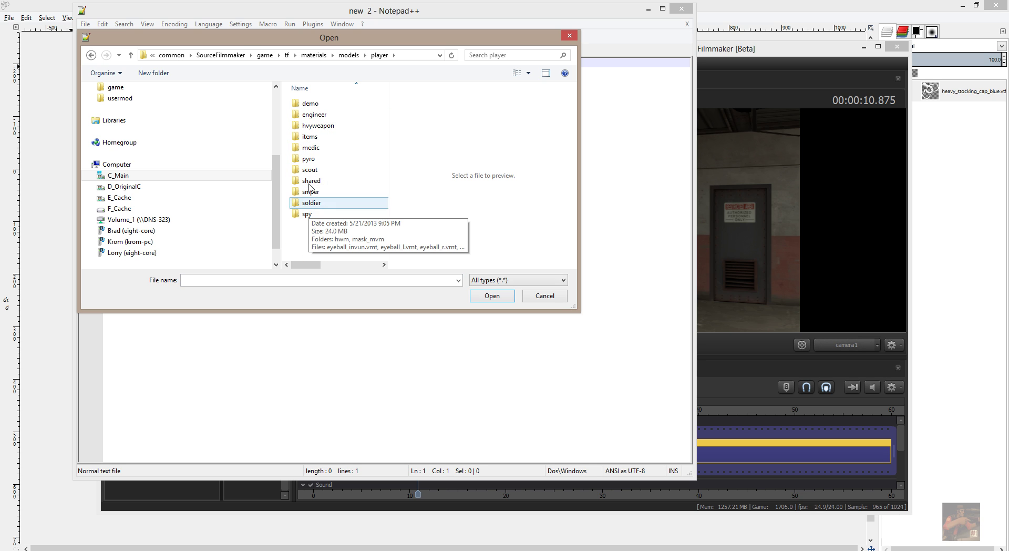
pyautogui.doubleClick(312, 139)
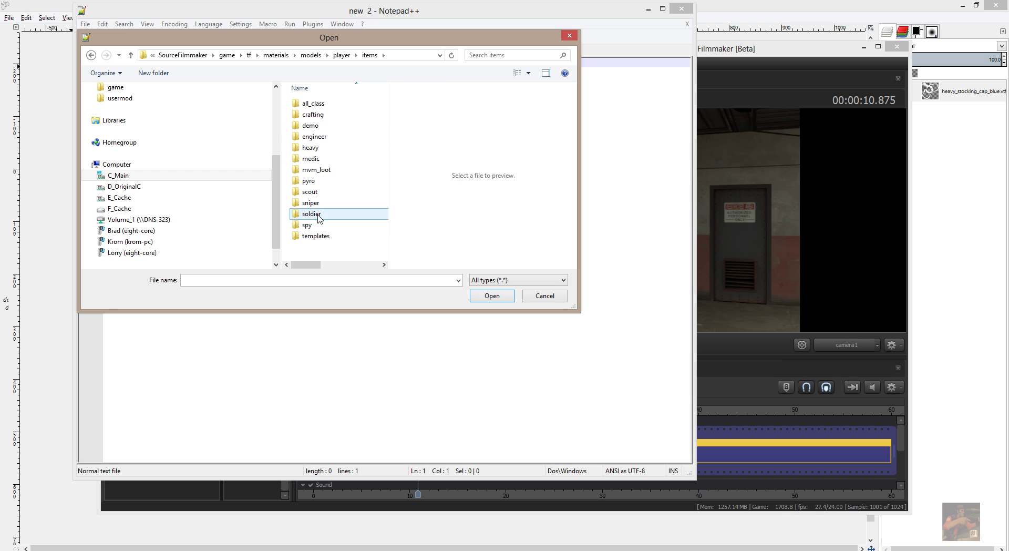
pyautogui.click(315, 149)
pyautogui.doubleClick(315, 150)
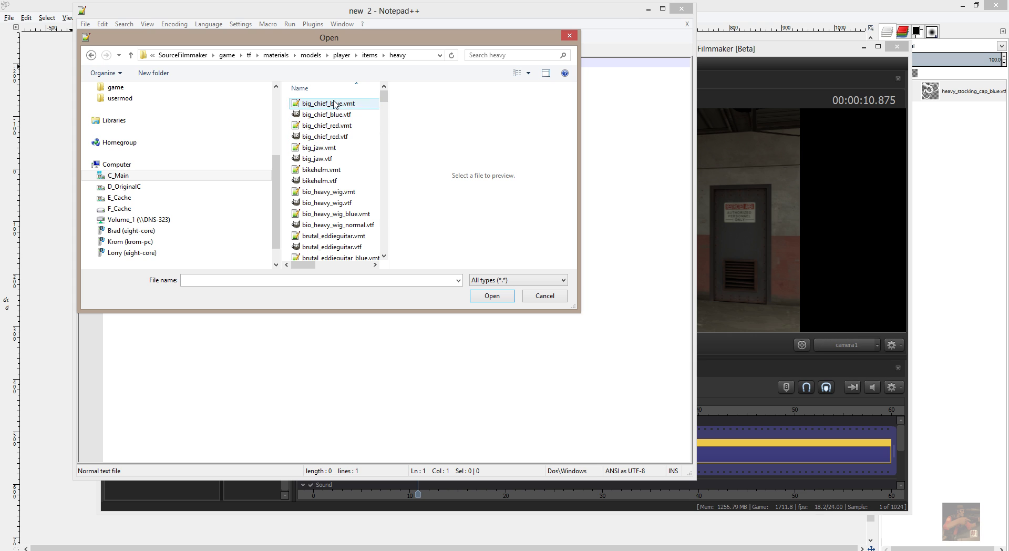
# Step: Find and open heavy_stocking_cap.vmt and heavy_stocking_cap_blue.vmt together from the heavy folder
pyautogui.moveTo(384, 97); pyautogui.dragTo(389, 190)
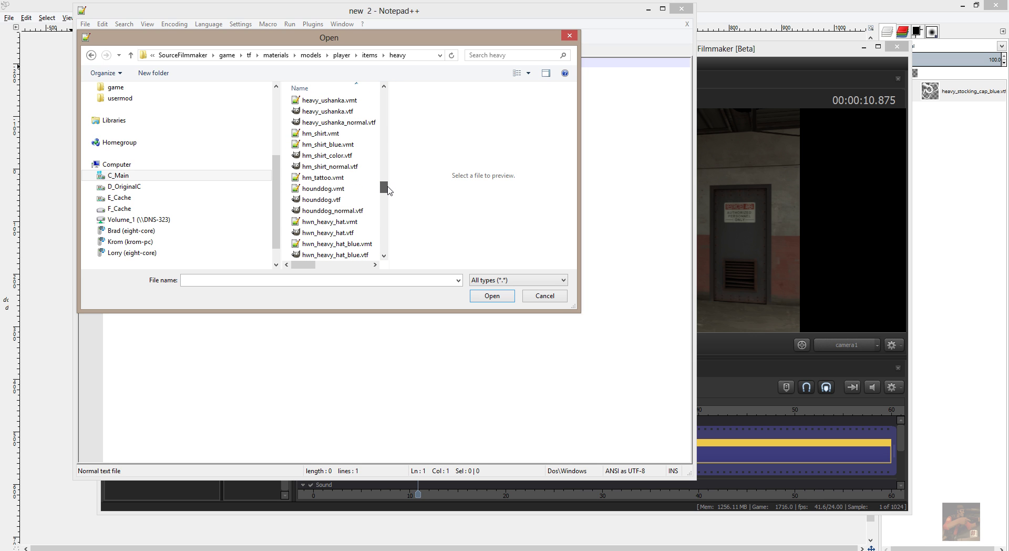
pyautogui.scroll(1, 388, 189)
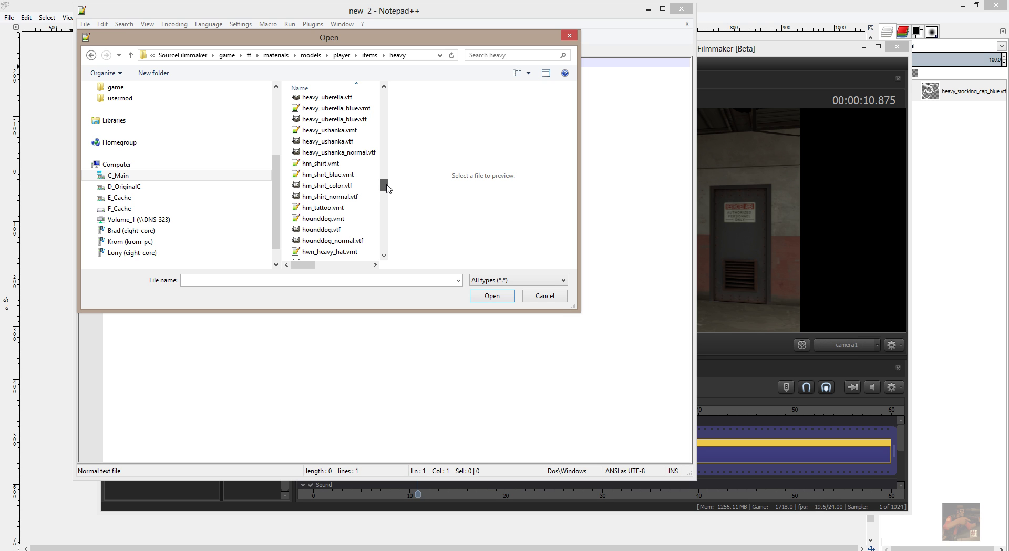
pyautogui.moveTo(388, 189)
pyautogui.mouseDown()
pyautogui.moveTo(388, 202)
pyautogui.moveTo(388, 184)
pyautogui.mouseUp()
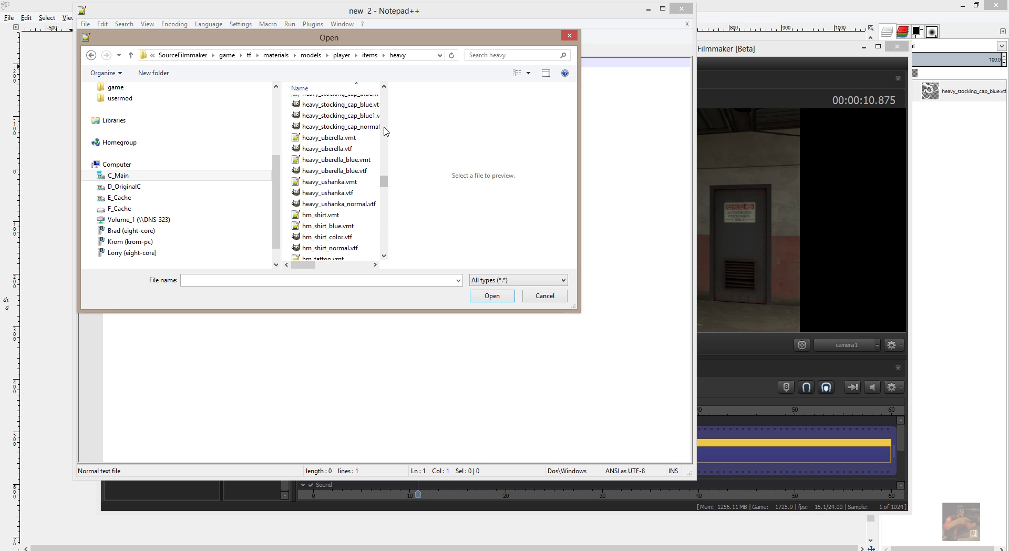
pyautogui.moveTo(389, 131); pyautogui.dragTo(431, 131)
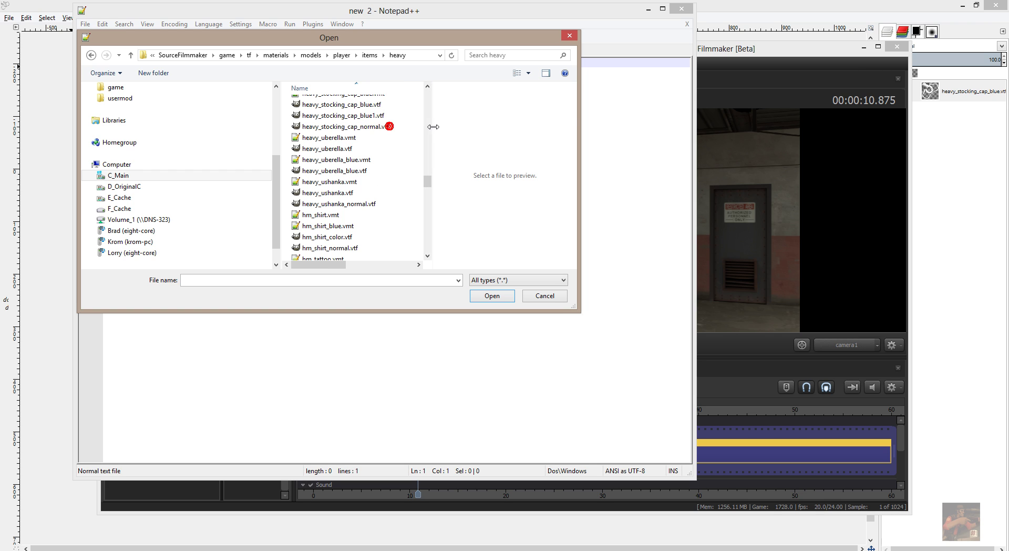
pyautogui.scroll(4, 428, 179)
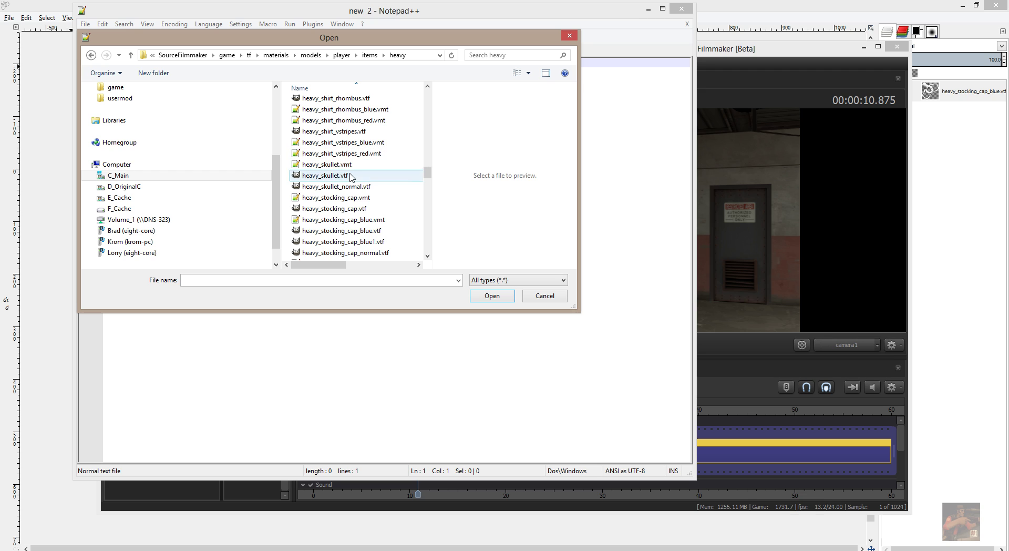
pyautogui.click(356, 198)
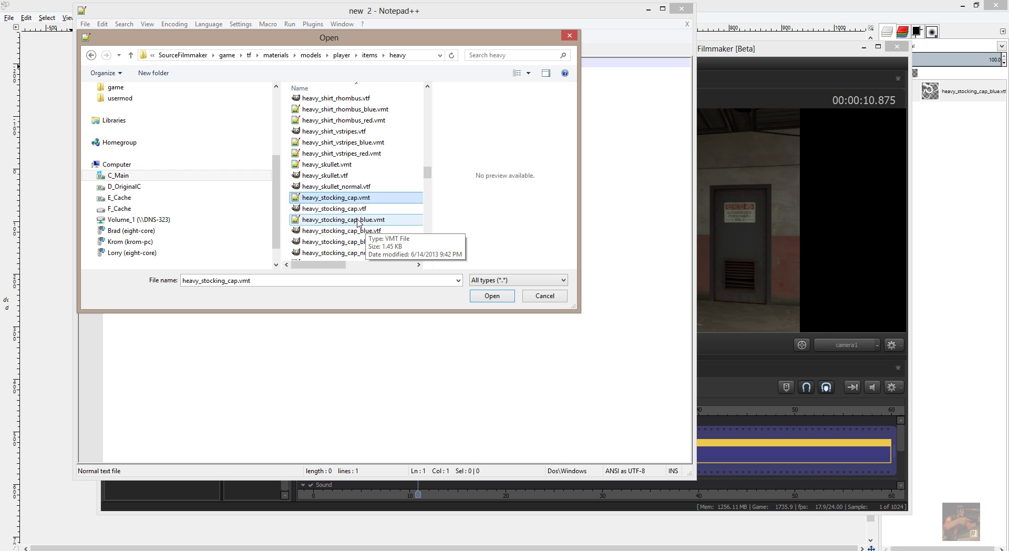
pyautogui.keyDown('ctrl'); pyautogui.click(358, 219); pyautogui.keyUp('ctrl')
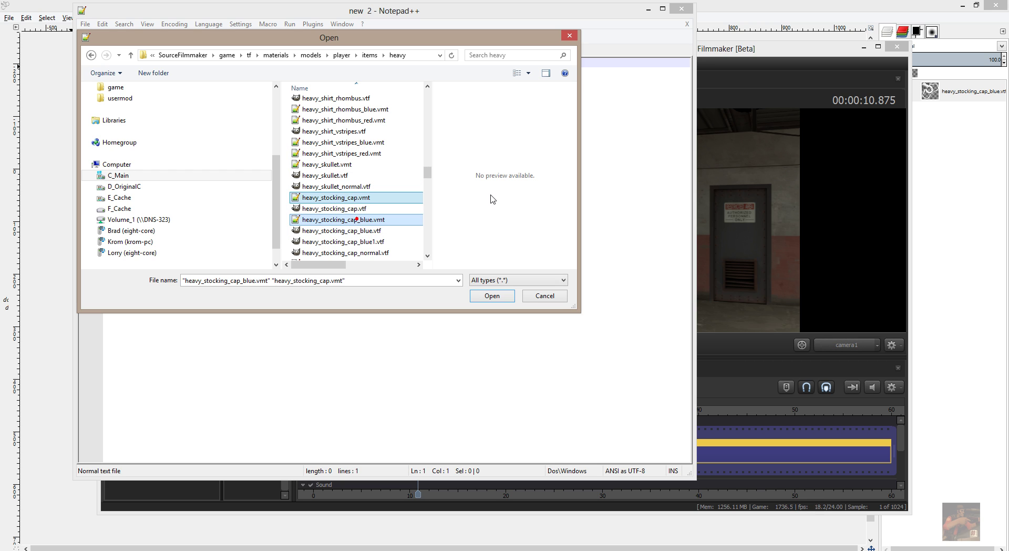
pyautogui.click(492, 296)
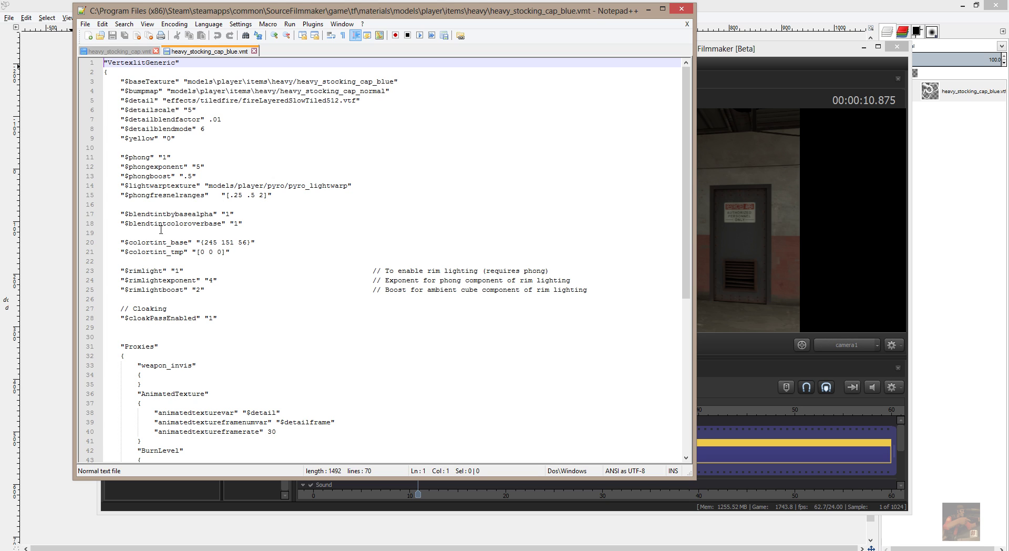
# Step: Select the $colortint_base RGB values in heavy_stocking_cap_blue.vmt and switch to the heavy_stocking_cap image in GIMP
pyautogui.moveTo(124, 241); pyautogui.dragTo(247, 242)
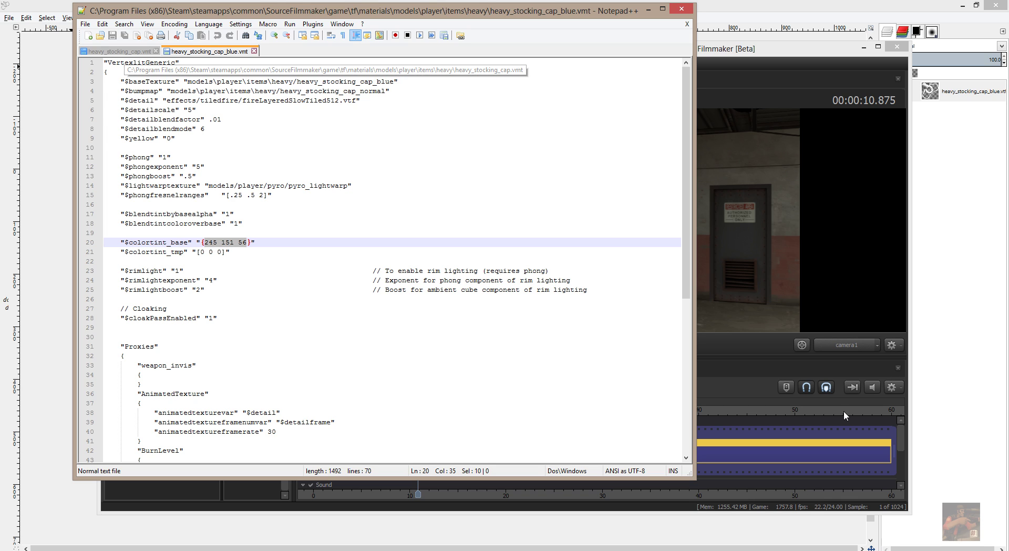
pyautogui.moveTo(871, 548)
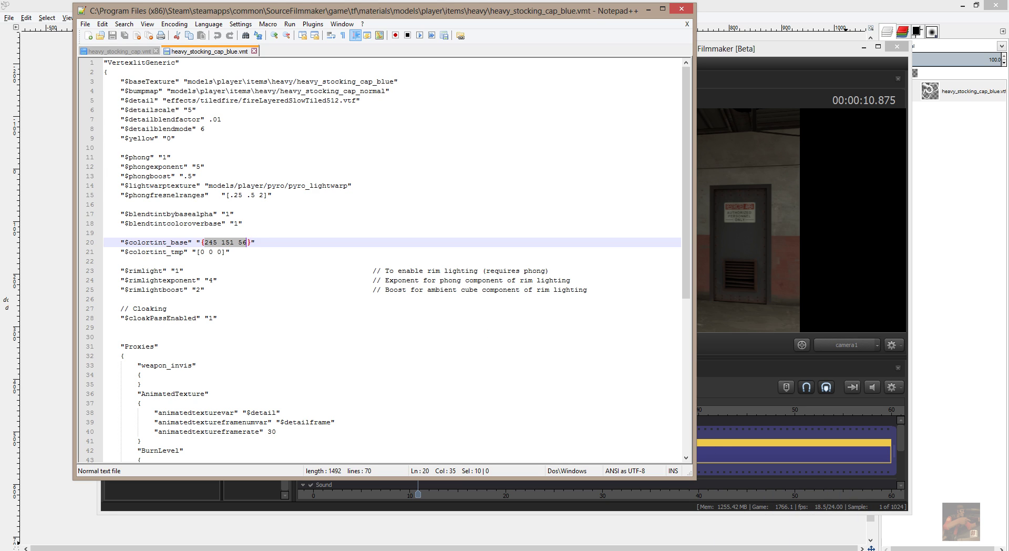
pyautogui.moveTo(839, 549)
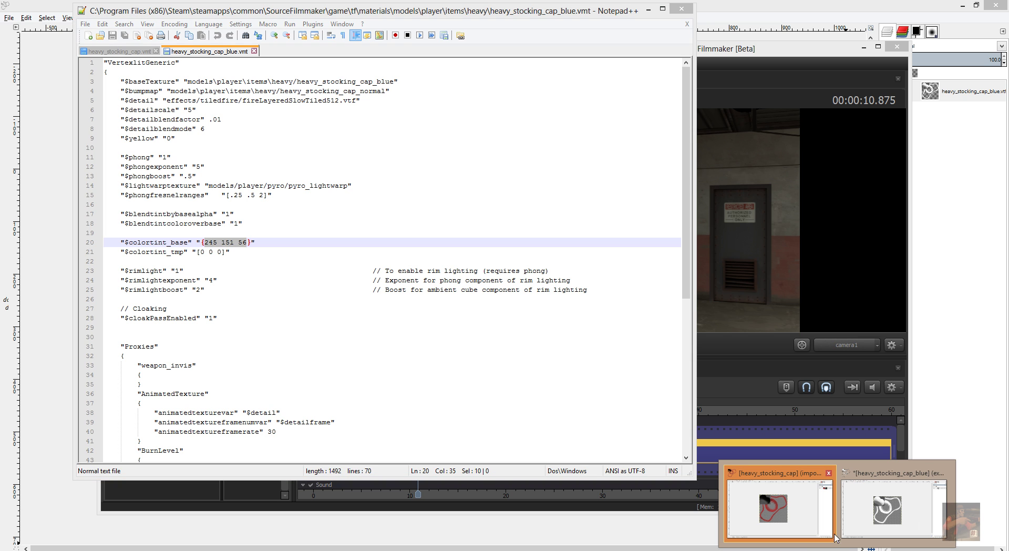
pyautogui.click(812, 486)
pyautogui.click(811, 475)
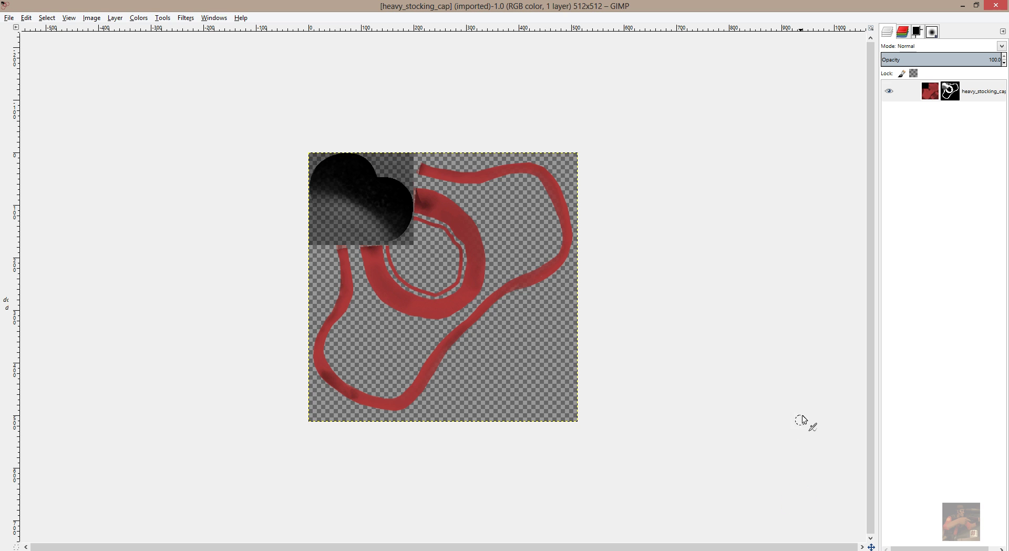
# Step: Set the foreground colour to the near-white RGB value 255, 255, 254
pyautogui.click(903, 31)
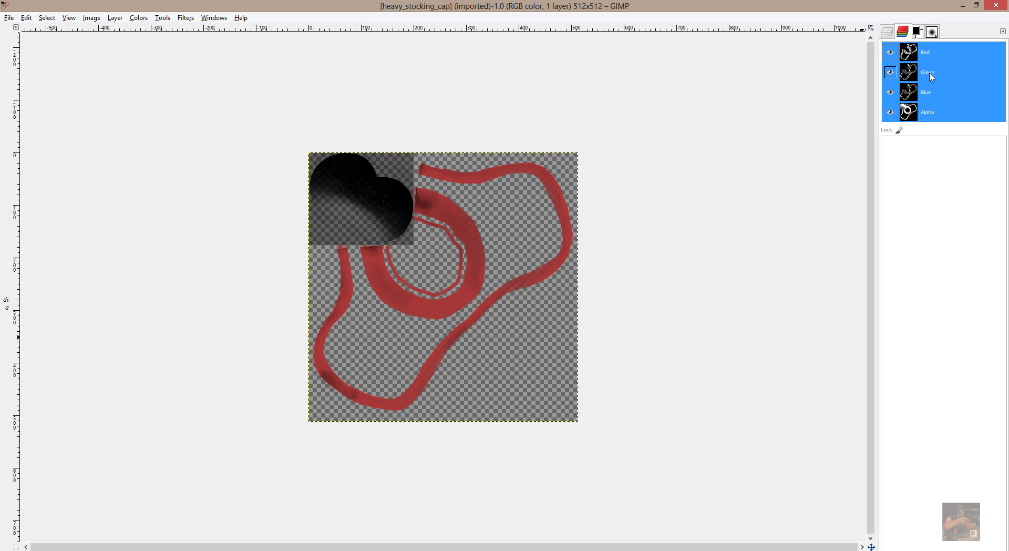
pyautogui.click(918, 31)
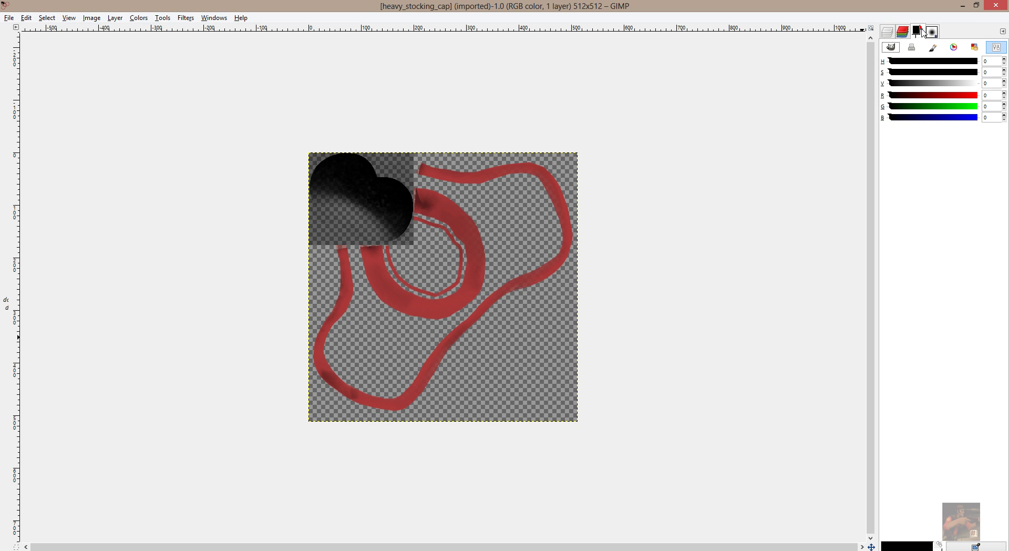
pyautogui.click(992, 95)
pyautogui.write('255')
pyautogui.press('Tab')
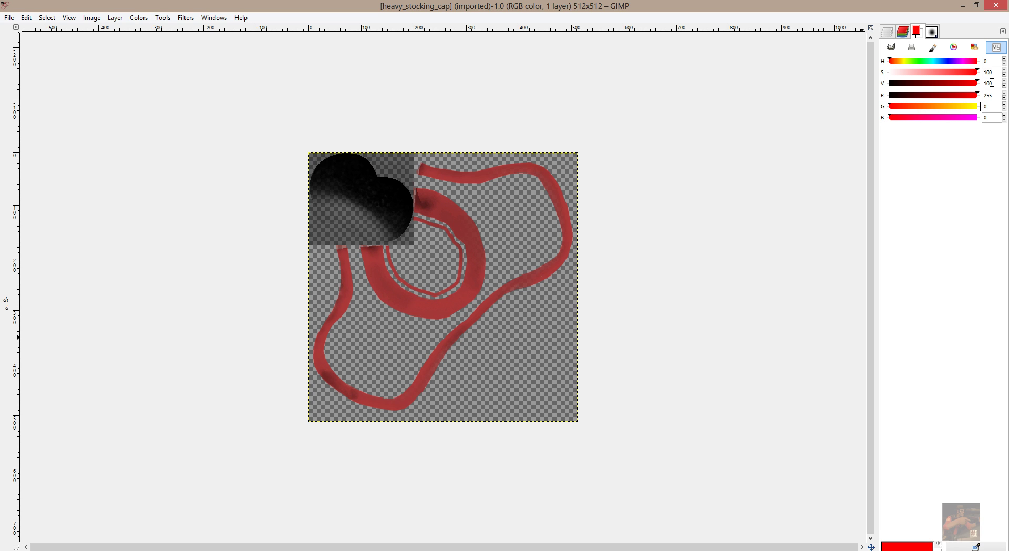
pyautogui.press('Tab')
pyautogui.write('255')
pyautogui.press('Tab')
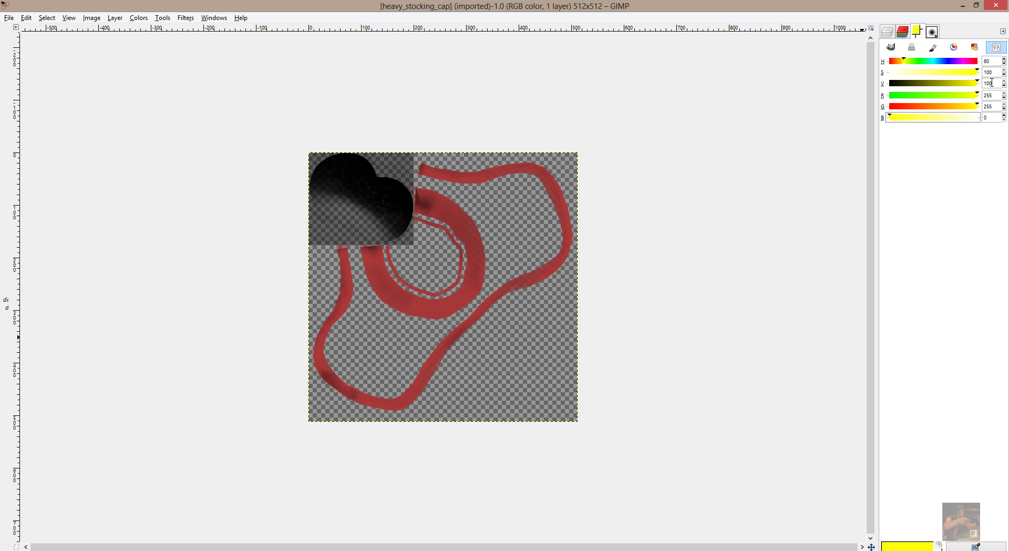
pyautogui.press('Tab')
pyautogui.press('Tab')
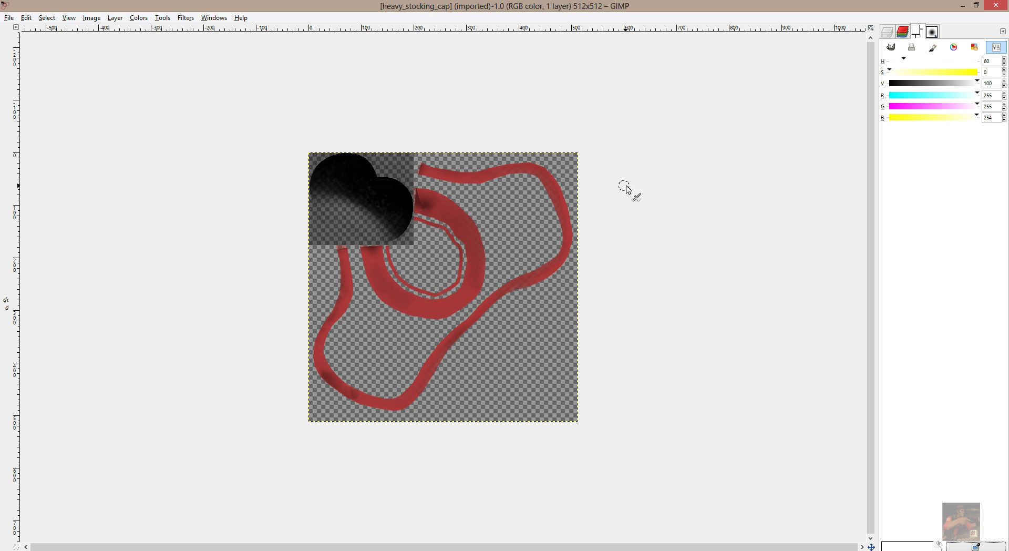
# Step: Switch back to Notepad++ and set the blue cap's $colortint_base to 255 255 254
pyautogui.hotkey('alt', 'Tab')
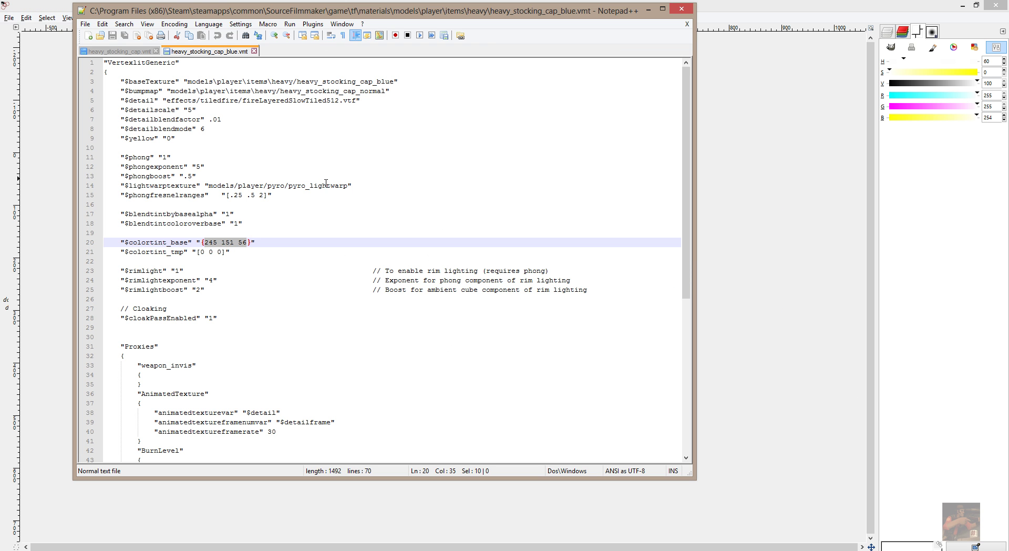
pyautogui.click(217, 242)
pyautogui.moveTo(217, 242); pyautogui.dragTo(211, 242)
pyautogui.press('Delete')
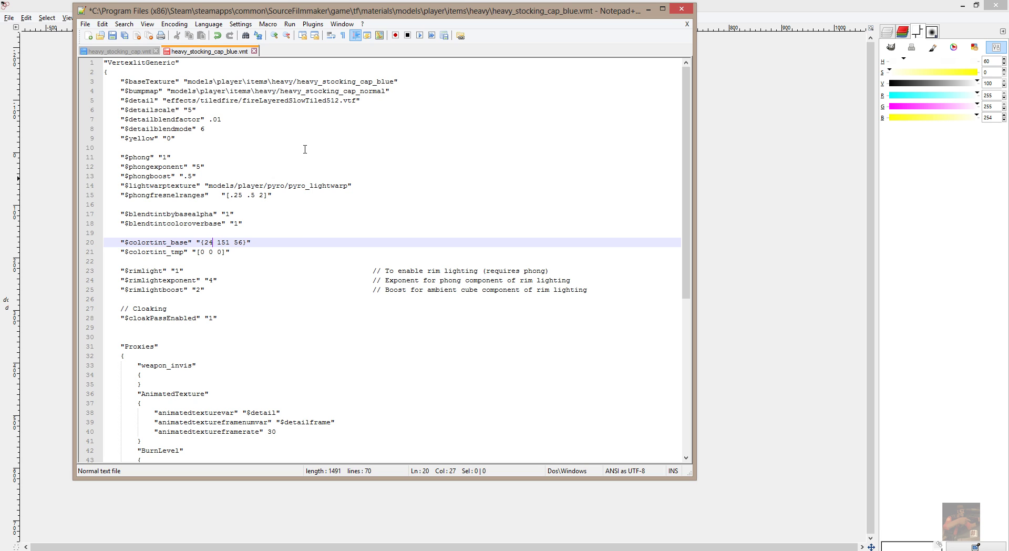
pyautogui.press('BackSpace')
pyautogui.write('55')
pyautogui.hotkey('shift', 'Right')
pyautogui.hotkey('shift', 'Right')
pyautogui.hotkey('shift', 'Right')
pyautogui.write('2')
pyautogui.hotkey('shift', 'Right')
pyautogui.write('25')
# Step: Save heavy_stocking_cap_blue.vmt and switch back to the heavy_stocking_cap image in GIMP
pyautogui.click(85, 23)
pyautogui.click(84, 70)
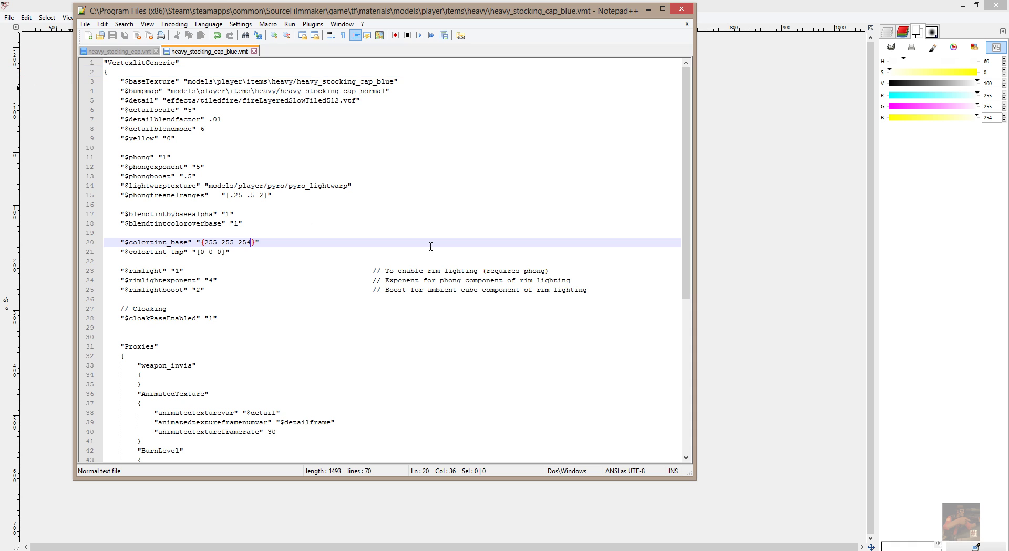
pyautogui.hotkey('alt', 'Tab')
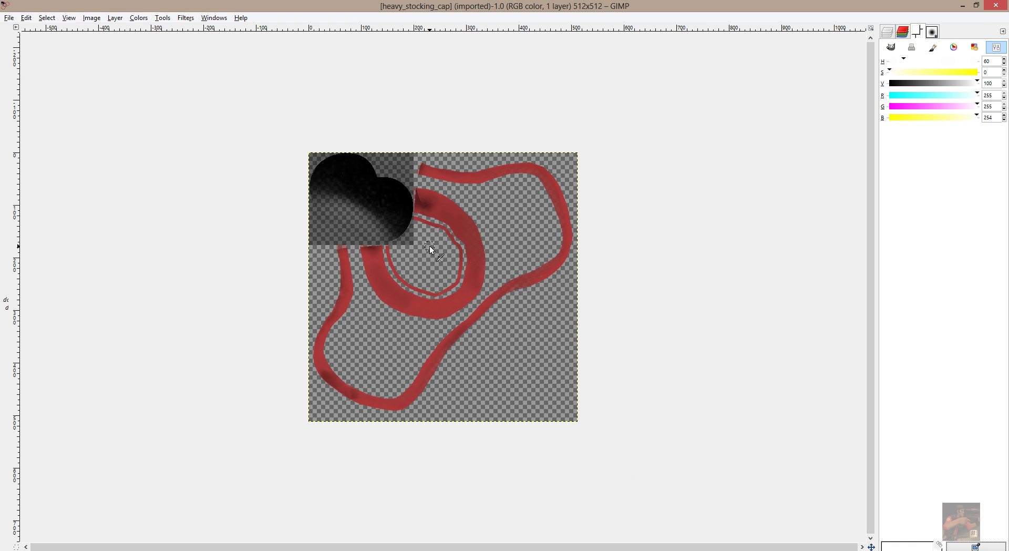
# Step: Switch to Source Filmmaker, reload all materials with the console command mat_reloadallmaterials, and refresh the viewport by moving the playhead to about 14.9 seconds
pyautogui.hotkey('alt', 'Tab')
pyautogui.hotkey('alt', 'Tab')
pyautogui.hotkey('alt', 'Tab')
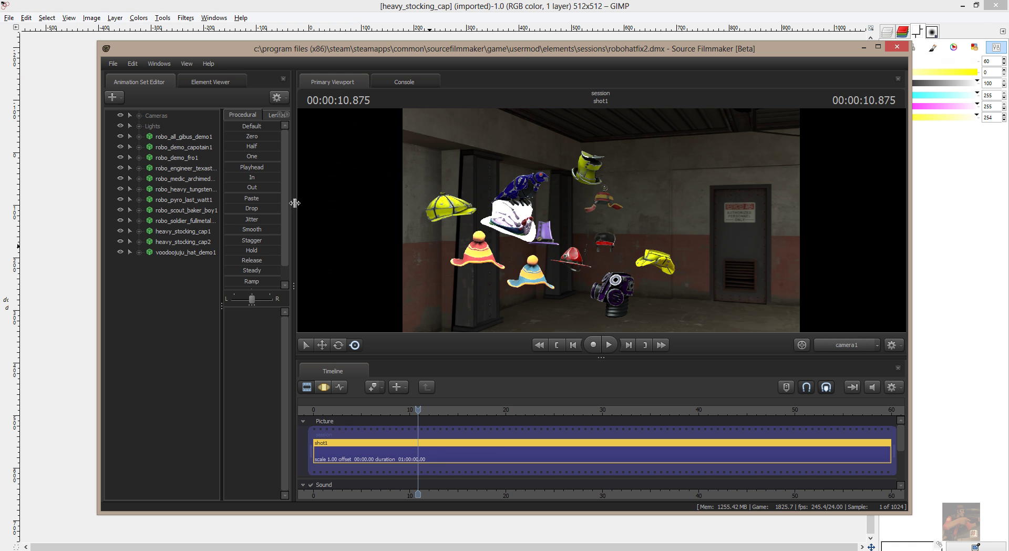
pyautogui.click(407, 81)
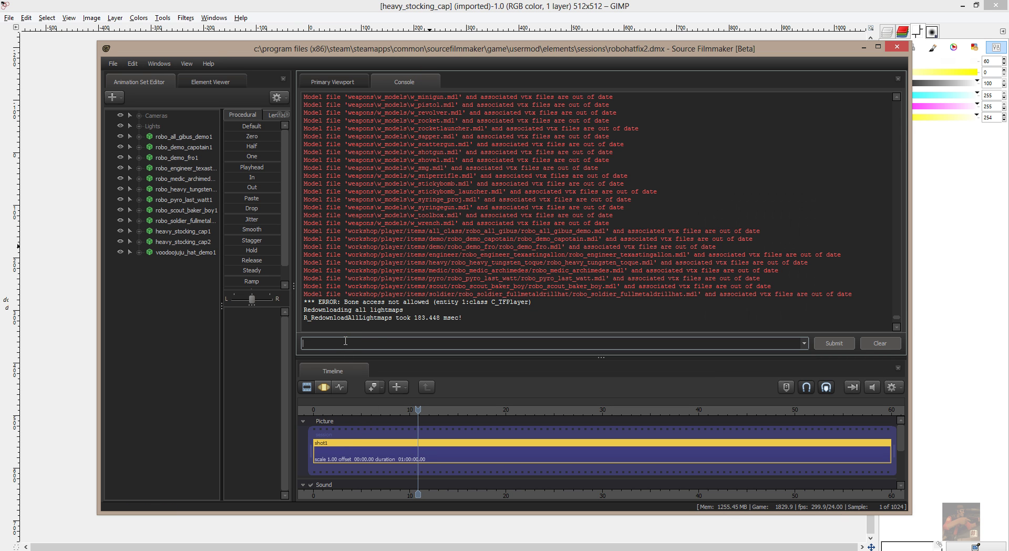
pyautogui.press('Up')
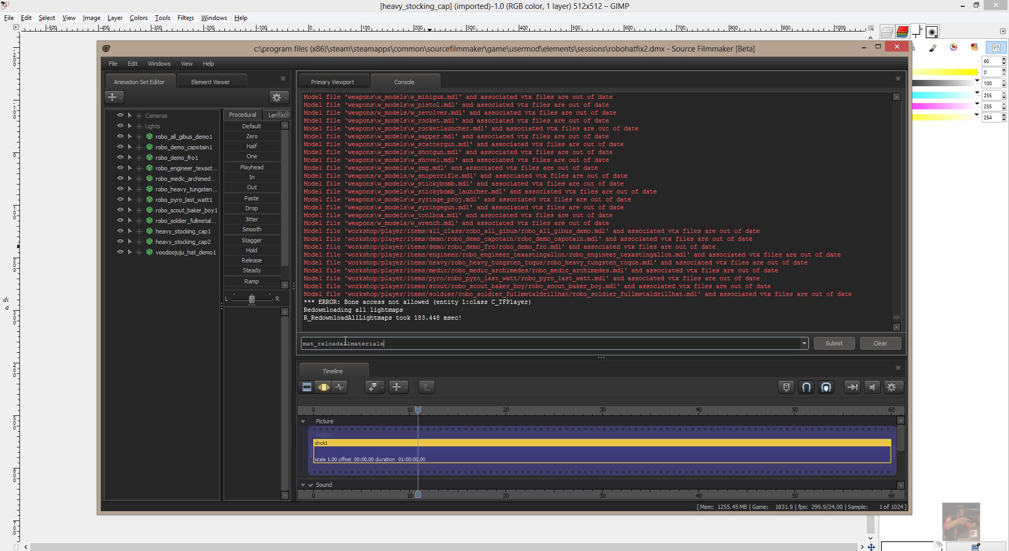
pyautogui.press('Return')
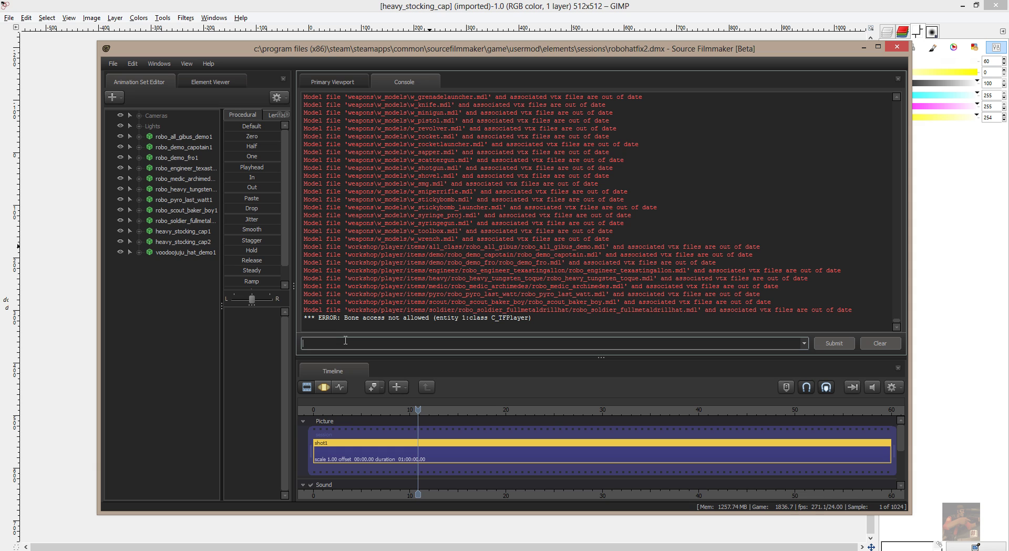
pyautogui.click(340, 82)
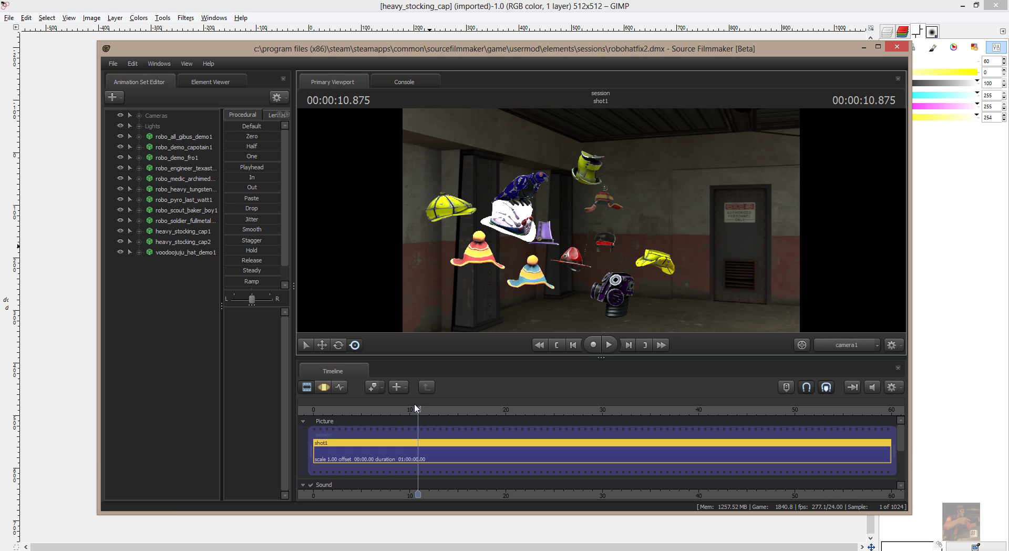
pyautogui.moveTo(418, 412); pyautogui.dragTo(457, 426)
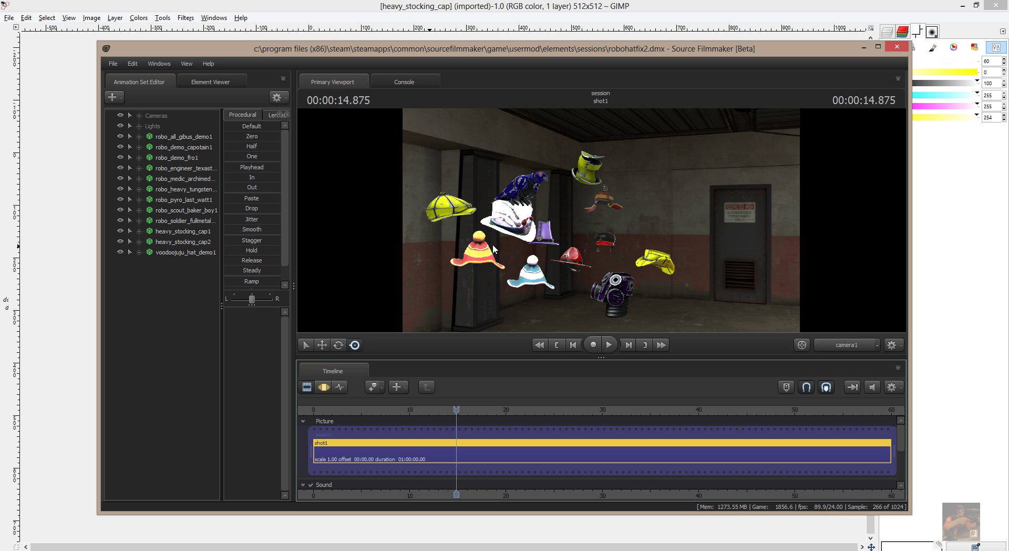
# Step: Switch back to Notepad++ and bring up the red cap's material file, heavy_stocking_cap.vmt
pyautogui.hotkey('alt', 'Tab')
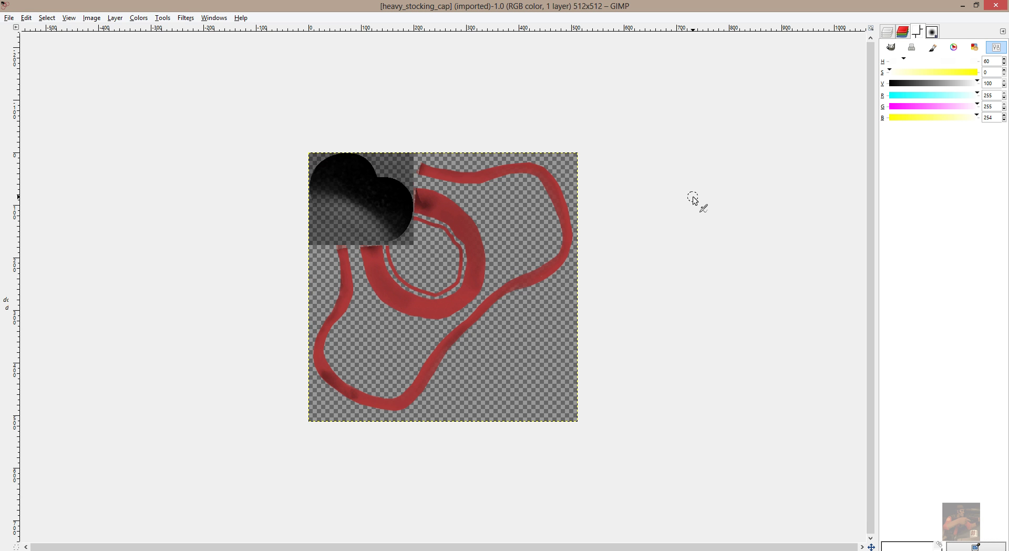
pyautogui.hotkey('alt', 'Tab')
pyautogui.hotkey('alt', 'Tab')
pyautogui.hotkey('alt', 'Tab')
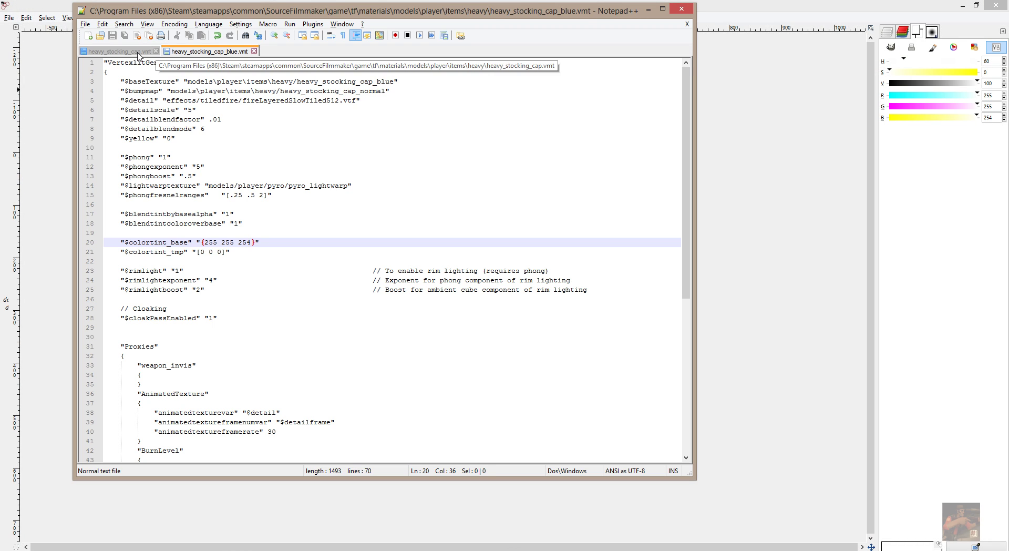
pyautogui.click(139, 52)
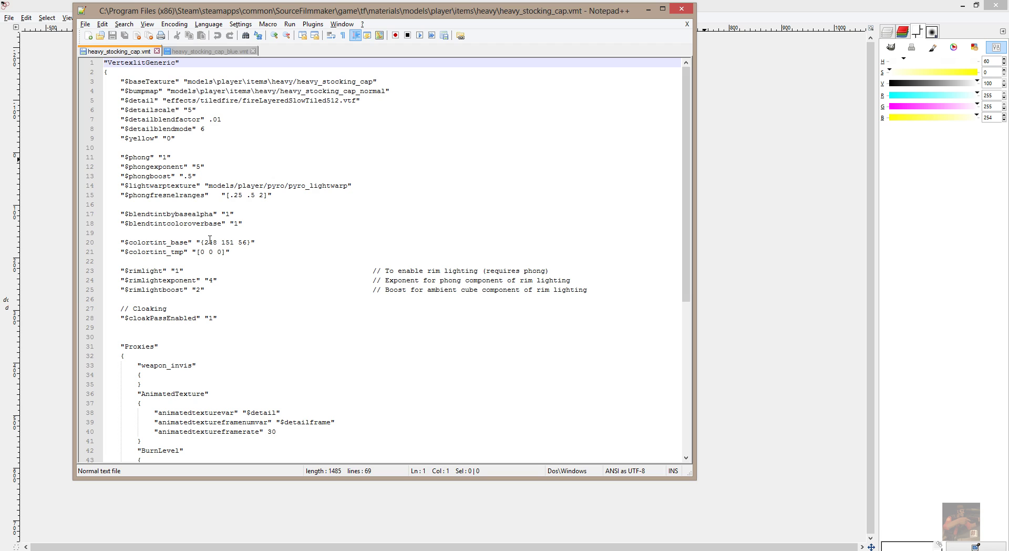
# Step: Set the red cap's $colortint_base values to 0 0 5 and save heavy_stocking_cap.vmt
pyautogui.click(205, 241)
pyautogui.doubleClick(206, 242)
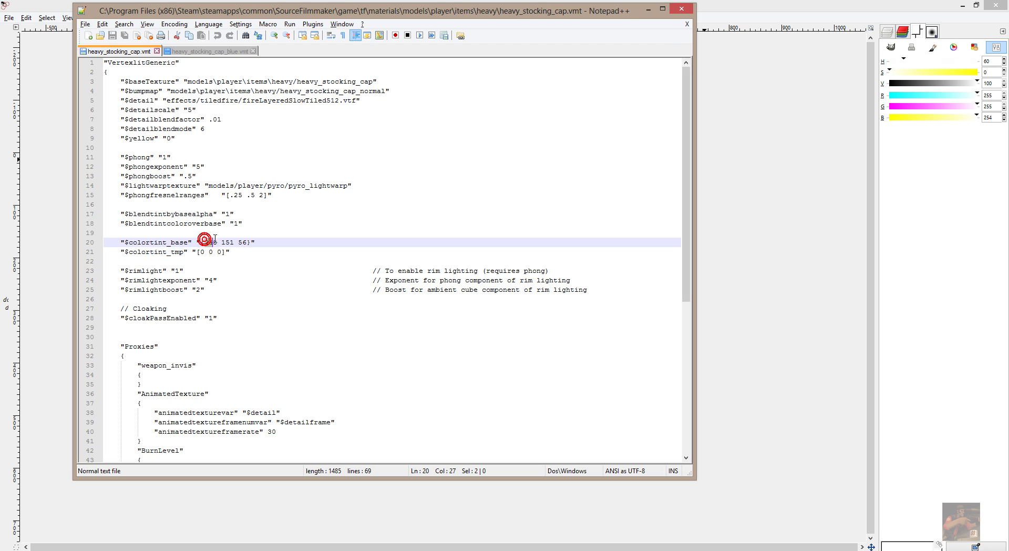
pyautogui.write('0')
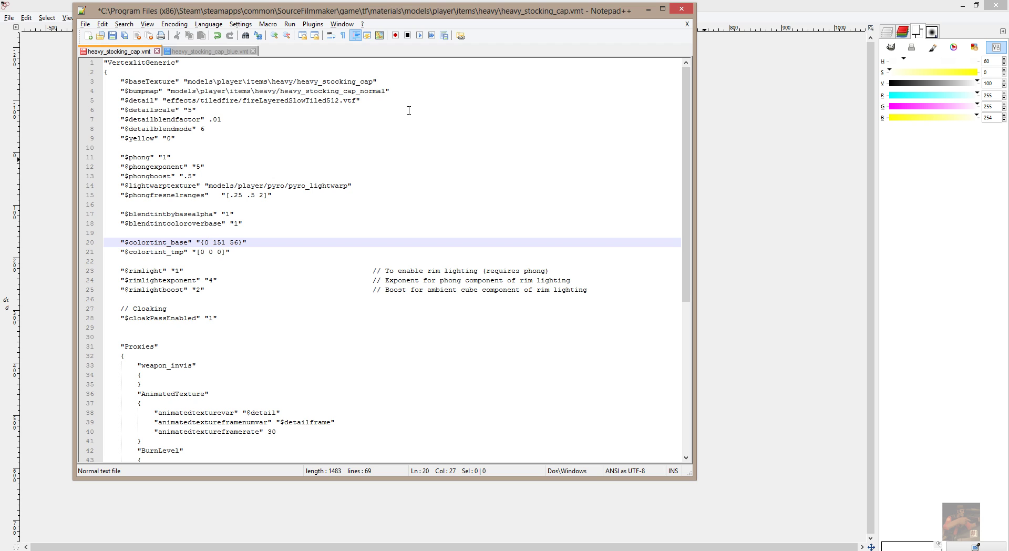
pyautogui.hotkey('shift', 'Right')
pyautogui.hotkey('shift', 'Right')
pyautogui.hotkey('shift', 'Right')
pyautogui.write('0')
pyautogui.hotkey('shift', 'Right')
pyautogui.hotkey('shift', 'Right')
pyautogui.write('5')
pyautogui.click(84, 24)
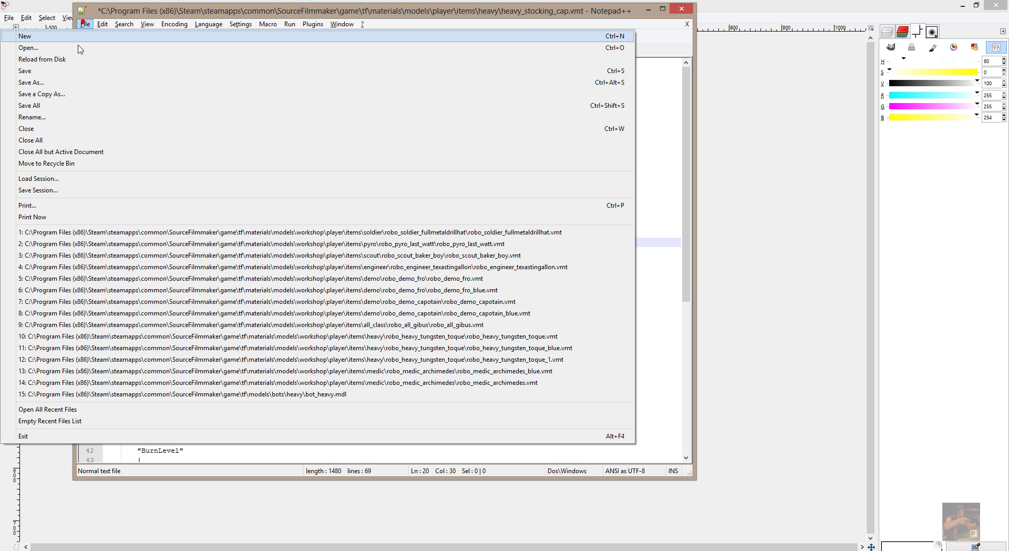
pyautogui.click(50, 70)
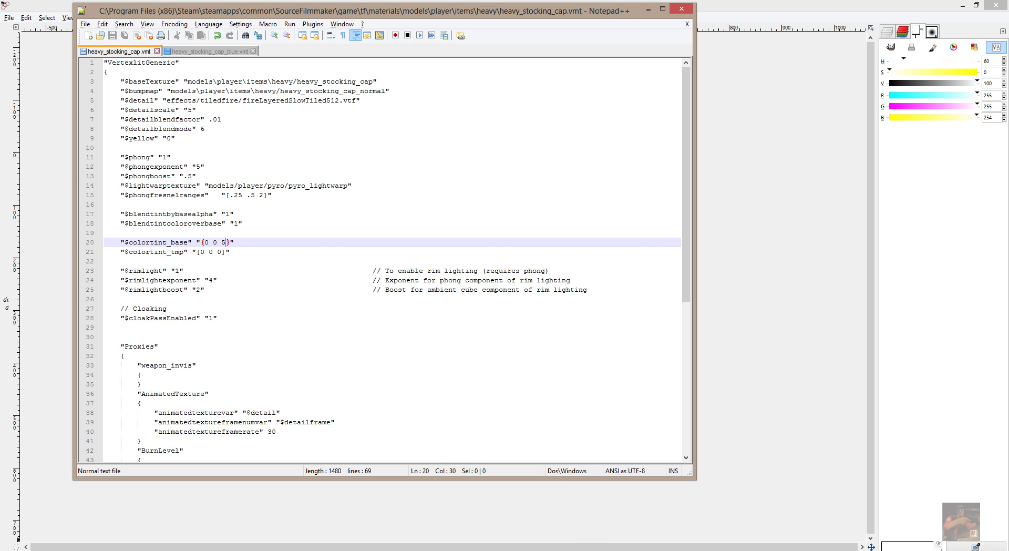
# Step: Return to Source Filmmaker, run mat_reloadallmaterials again, and refresh the viewport by moving the playhead to about 14.5 seconds
pyautogui.hotkey('alt', 'Tab')
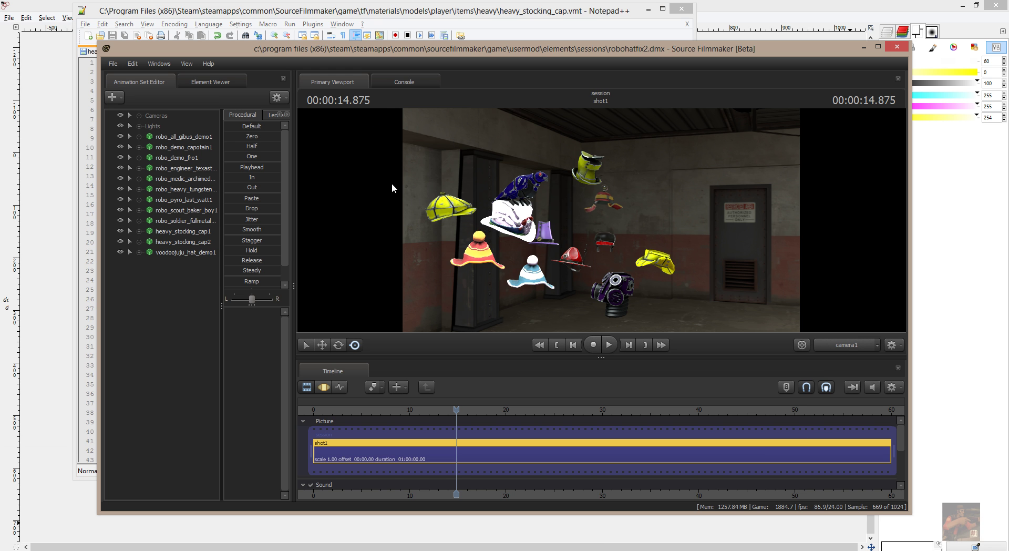
pyautogui.click(398, 82)
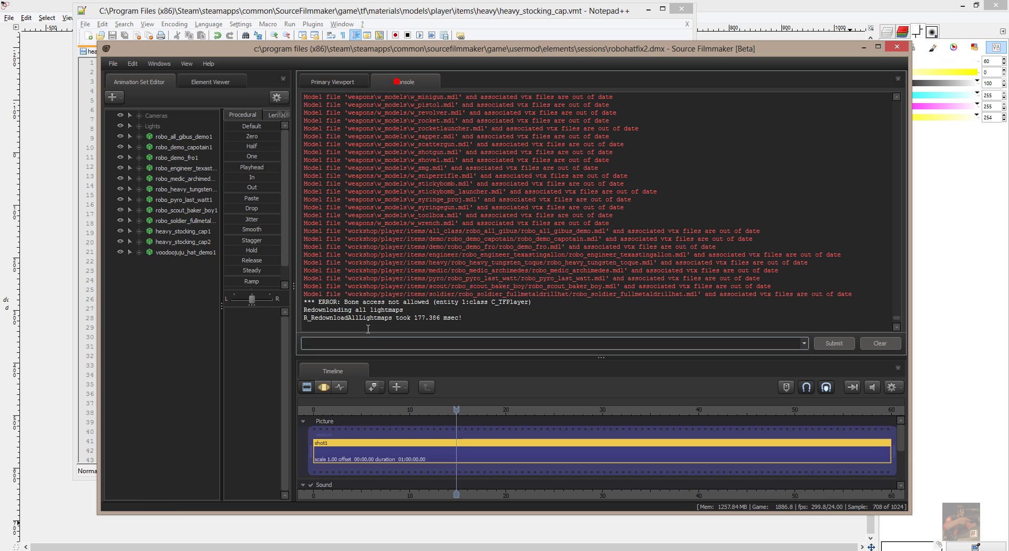
pyautogui.write('mat_reloadallmaterials')
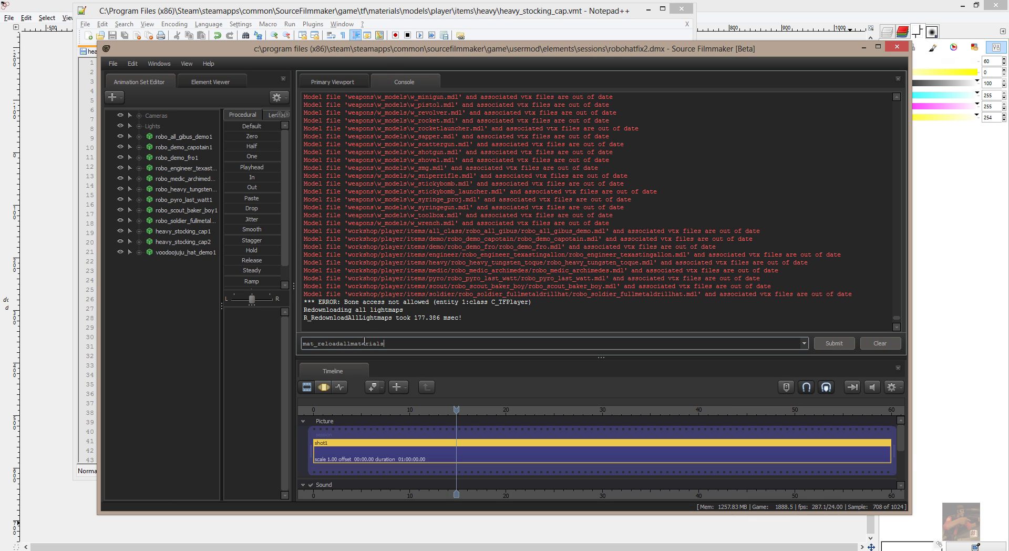
pyautogui.press('Return')
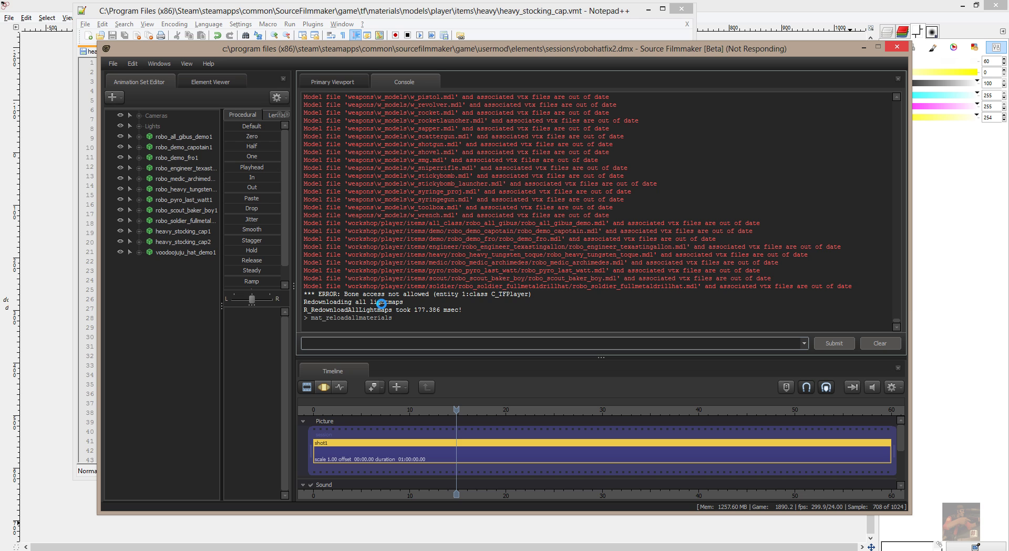
pyautogui.click(321, 82)
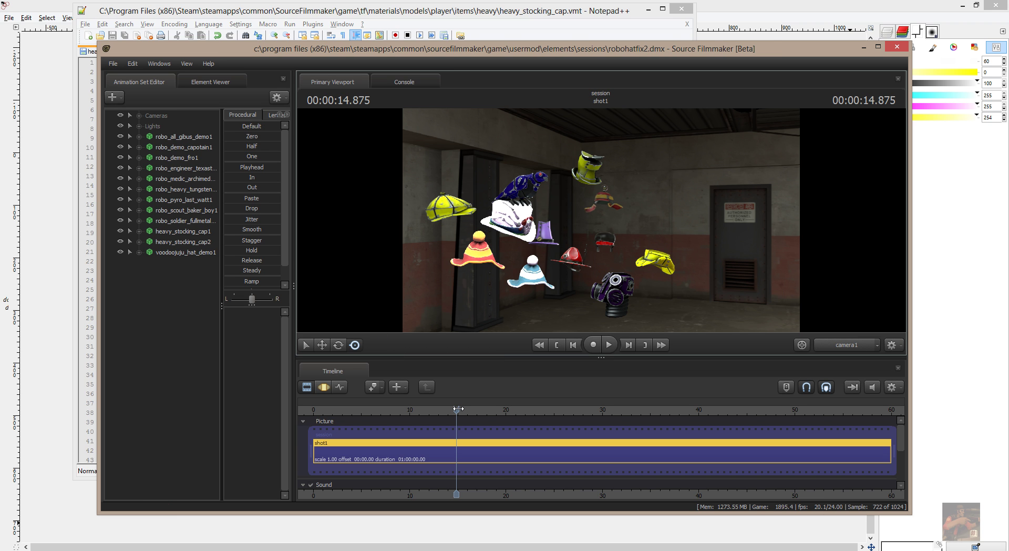
pyautogui.moveTo(457, 410); pyautogui.dragTo(453, 409)
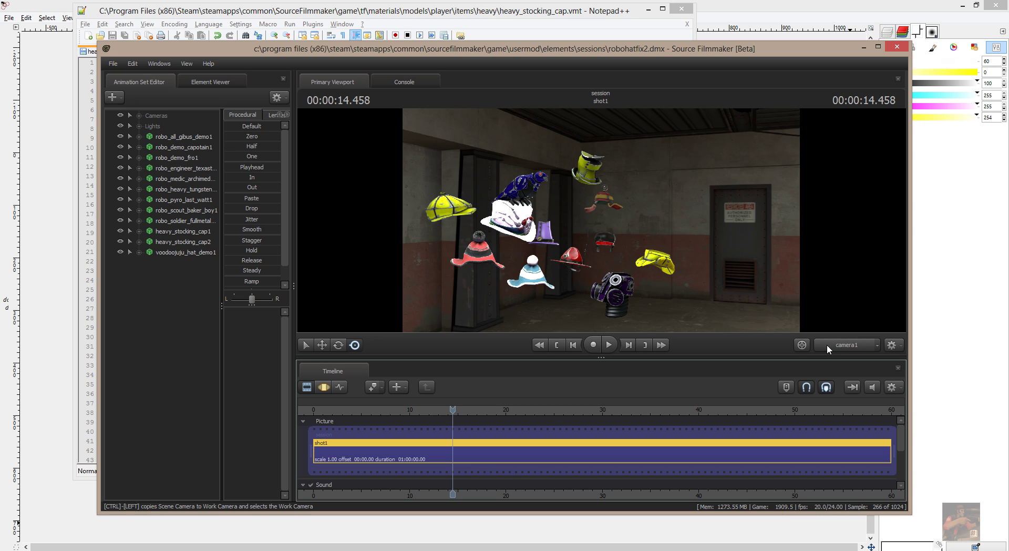
# Step: Select the Cameras group, switch to the Motion Editor, and swing camera1 round to look down on the hats
pyautogui.click(165, 114)
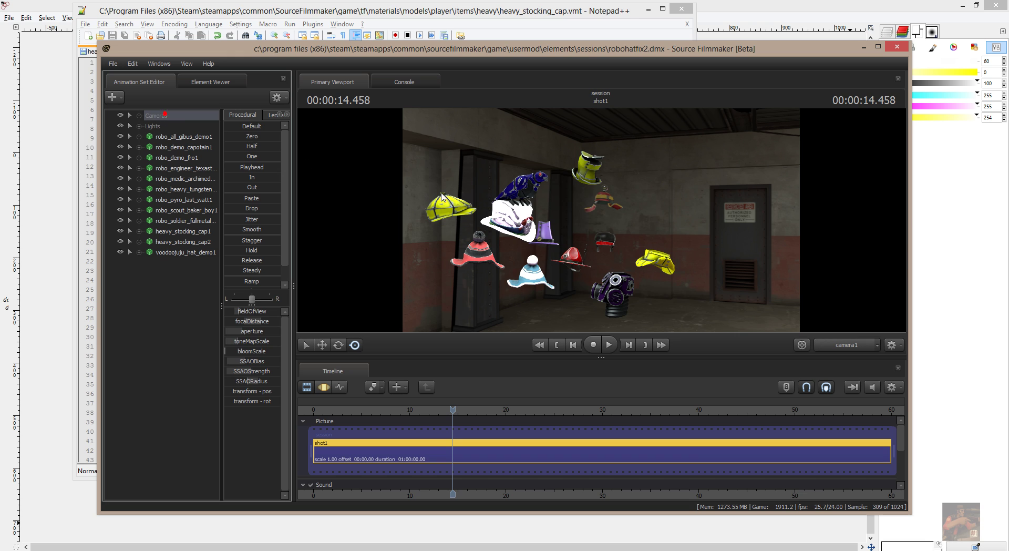
pyautogui.moveTo(422, 162); pyautogui.dragTo(423, 174)
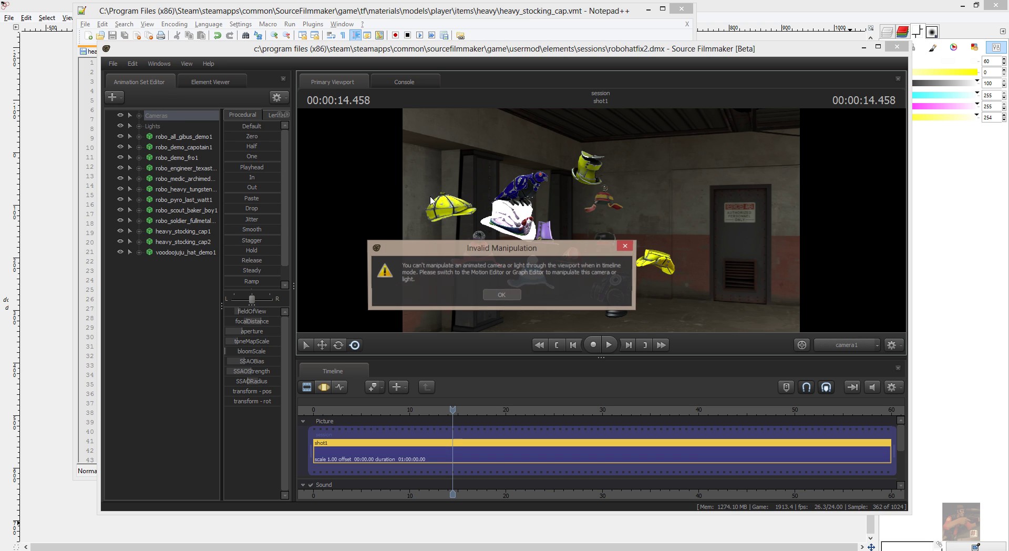
pyautogui.click(502, 295)
pyautogui.press('F3')
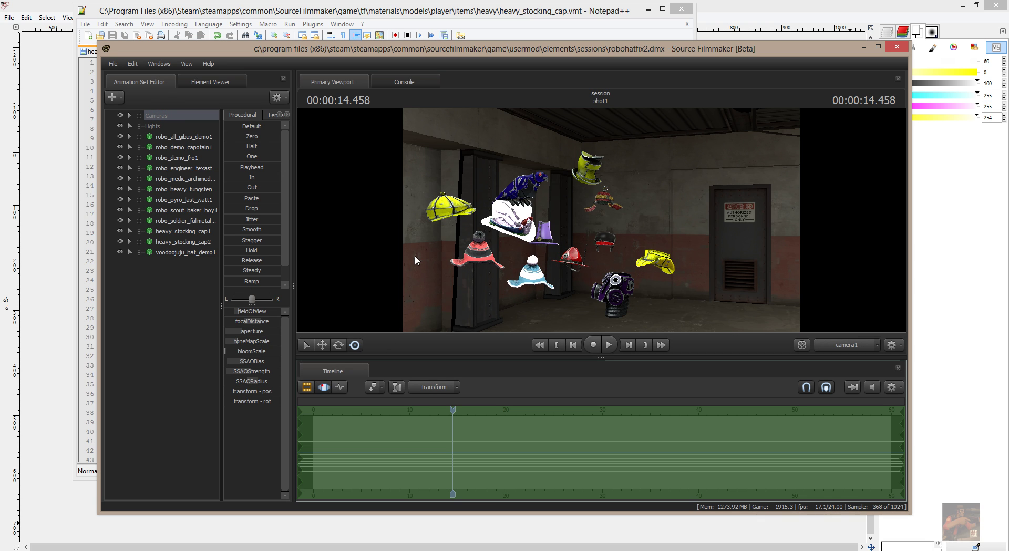
pyautogui.moveTo(415, 255); pyautogui.dragTo(602, 223)
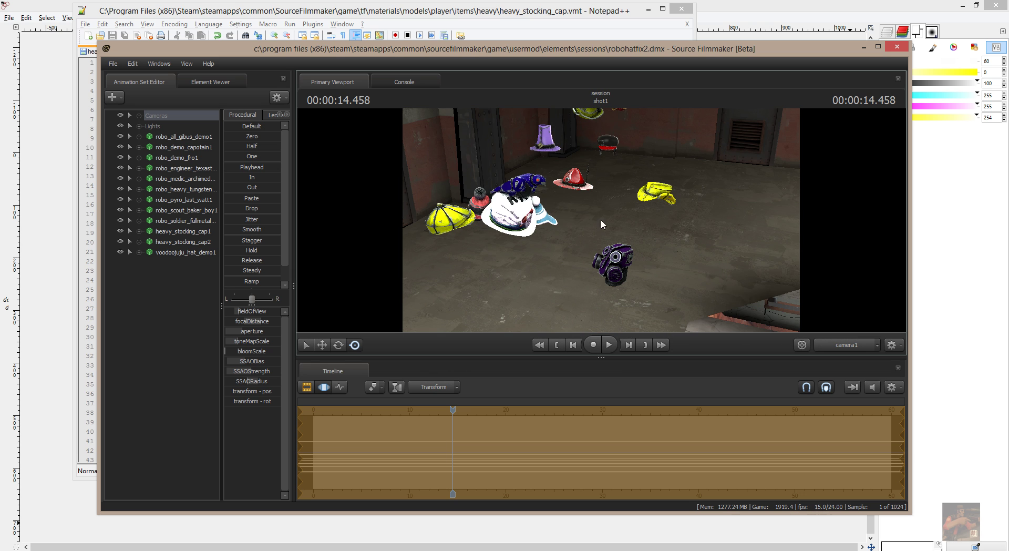
# Step: Select heavy_stocking_cap2 and move camera1 around it to examine the tint on both stocking caps from several angles
pyautogui.click(180, 242)
pyautogui.moveTo(437, 254); pyautogui.dragTo(568, 242)
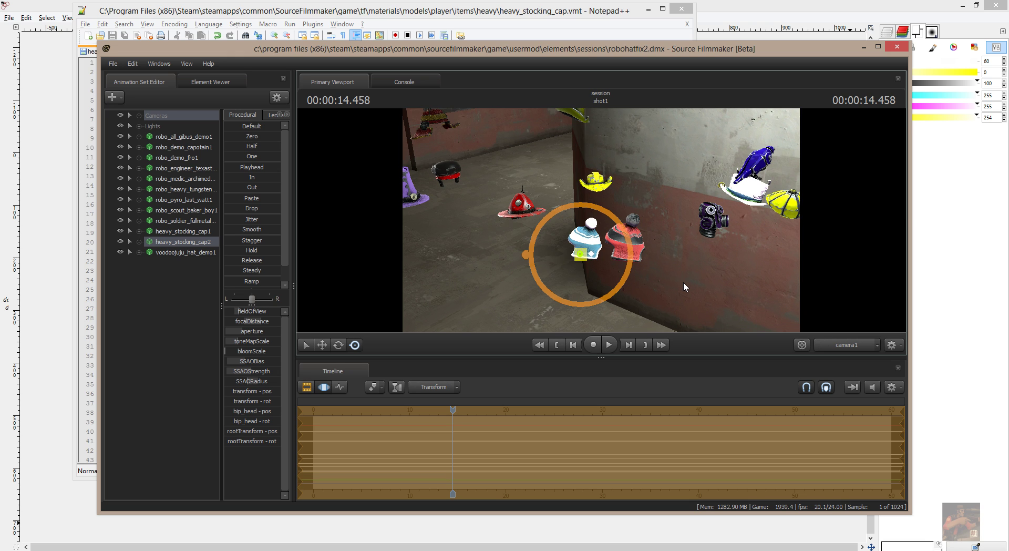
pyautogui.moveTo(683, 282); pyautogui.dragTo(601, 254)
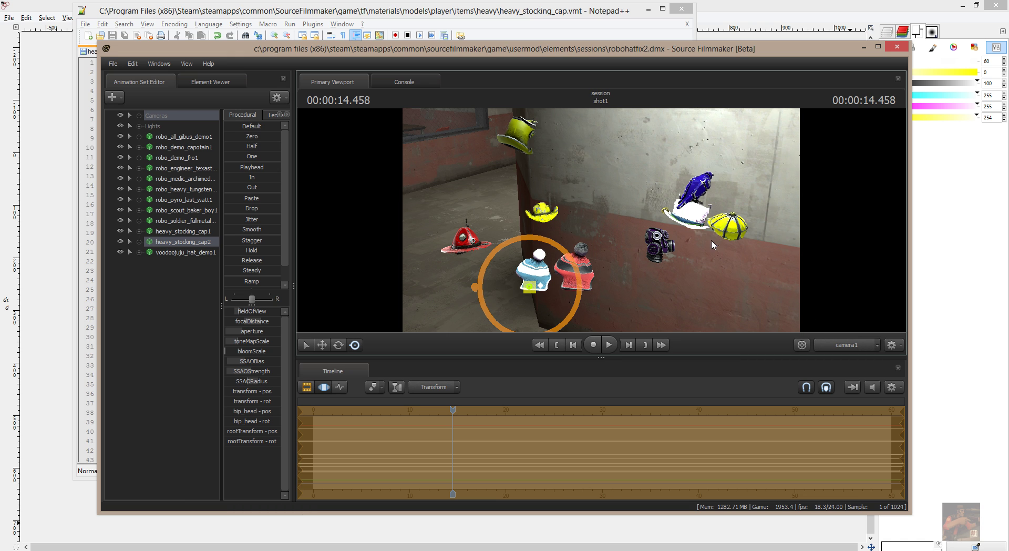
pyautogui.moveTo(540, 285); pyautogui.dragTo(421, 278)
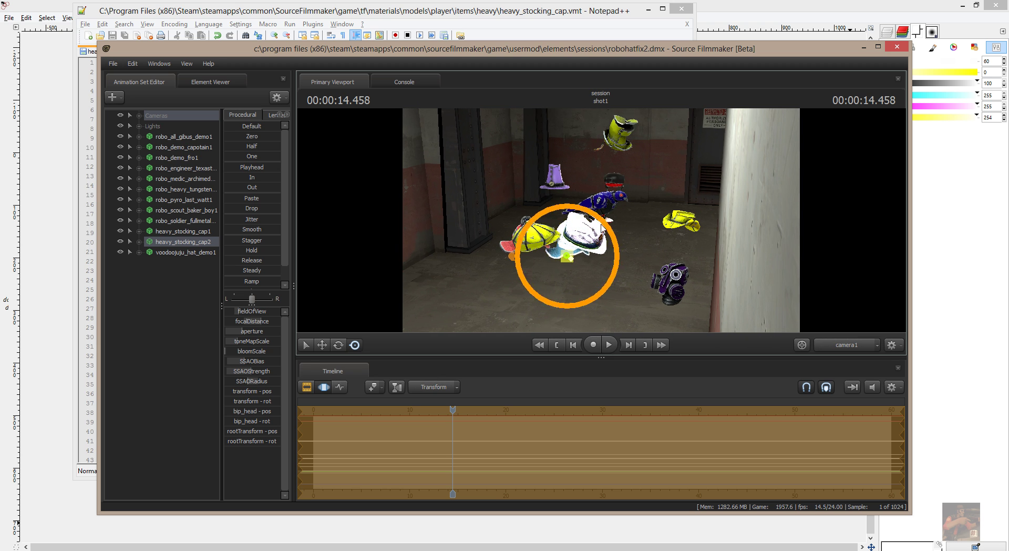
pyautogui.moveTo(656, 284)
pyautogui.mouseDown()
pyautogui.moveTo(664, 287)
pyautogui.moveTo(647, 229)
pyautogui.moveTo(672, 244)
pyautogui.moveTo(620, 239)
pyautogui.mouseUp()
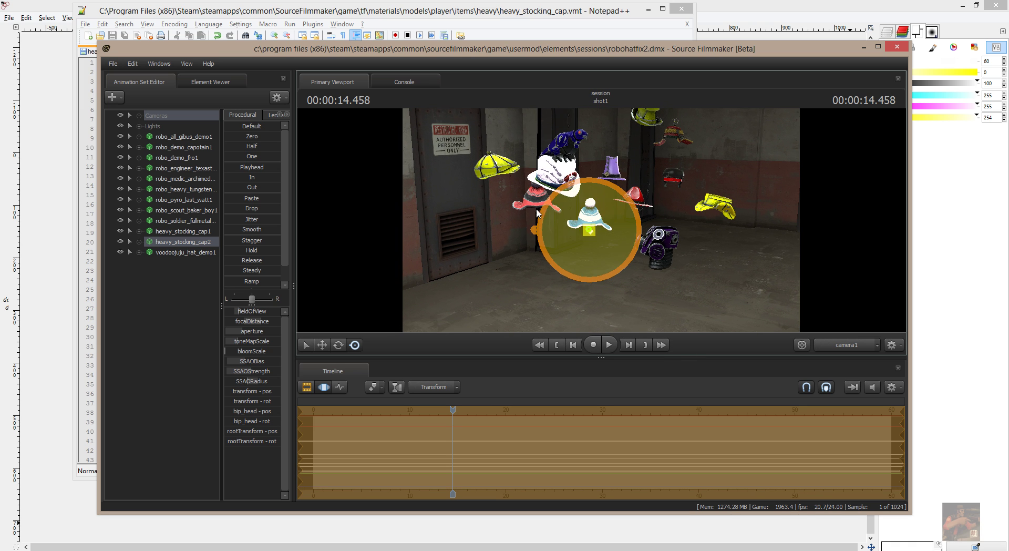